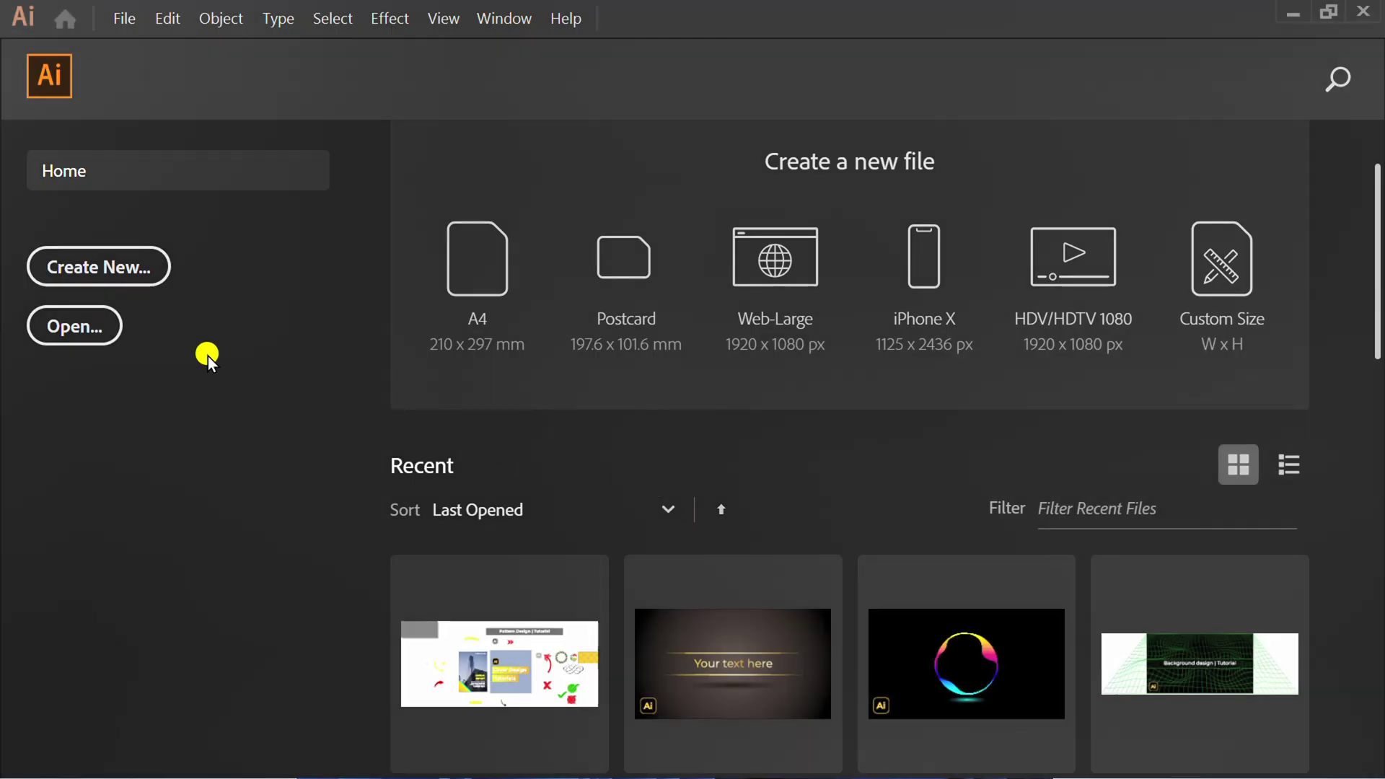
Step: Create a new single-artboard document sized 1280 × 720 pt
left_click(108, 267)
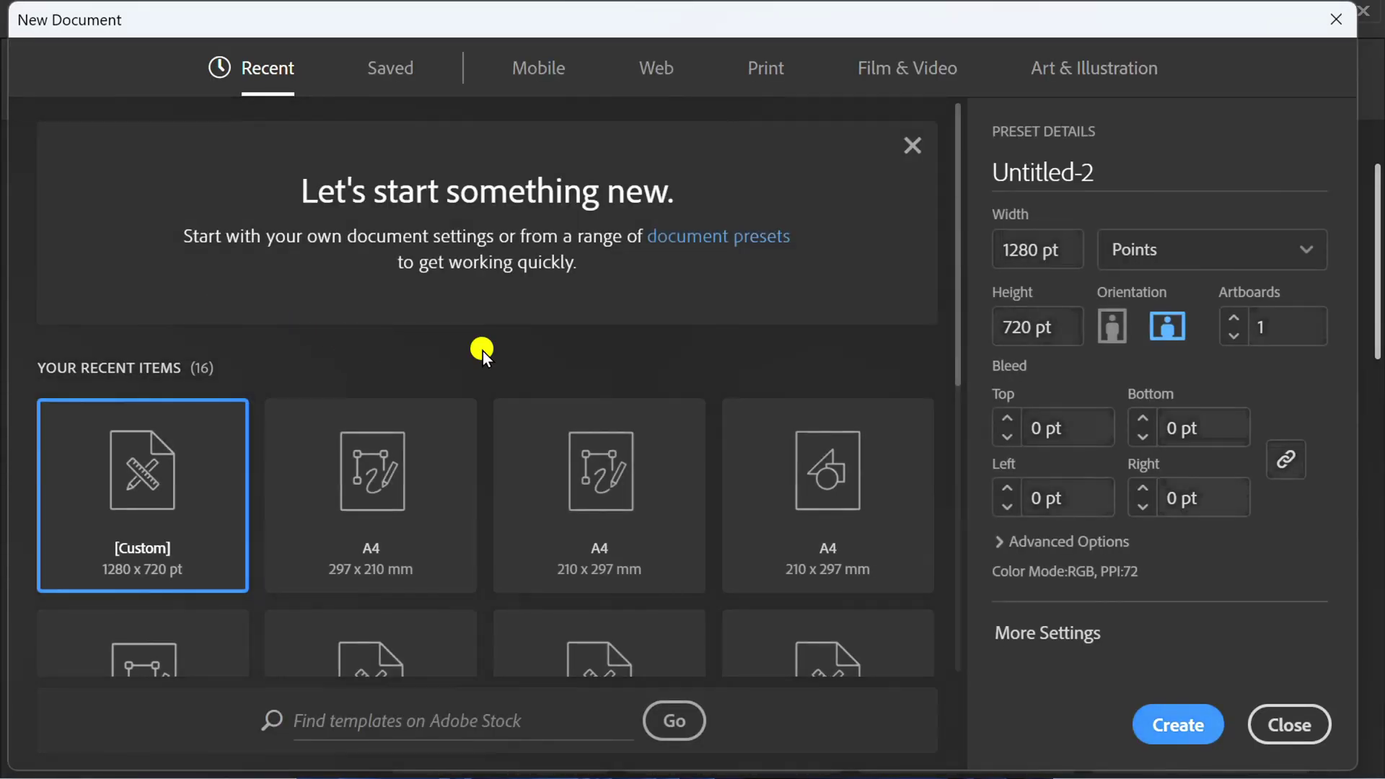
left_click(1063, 248)
left_click(1064, 327)
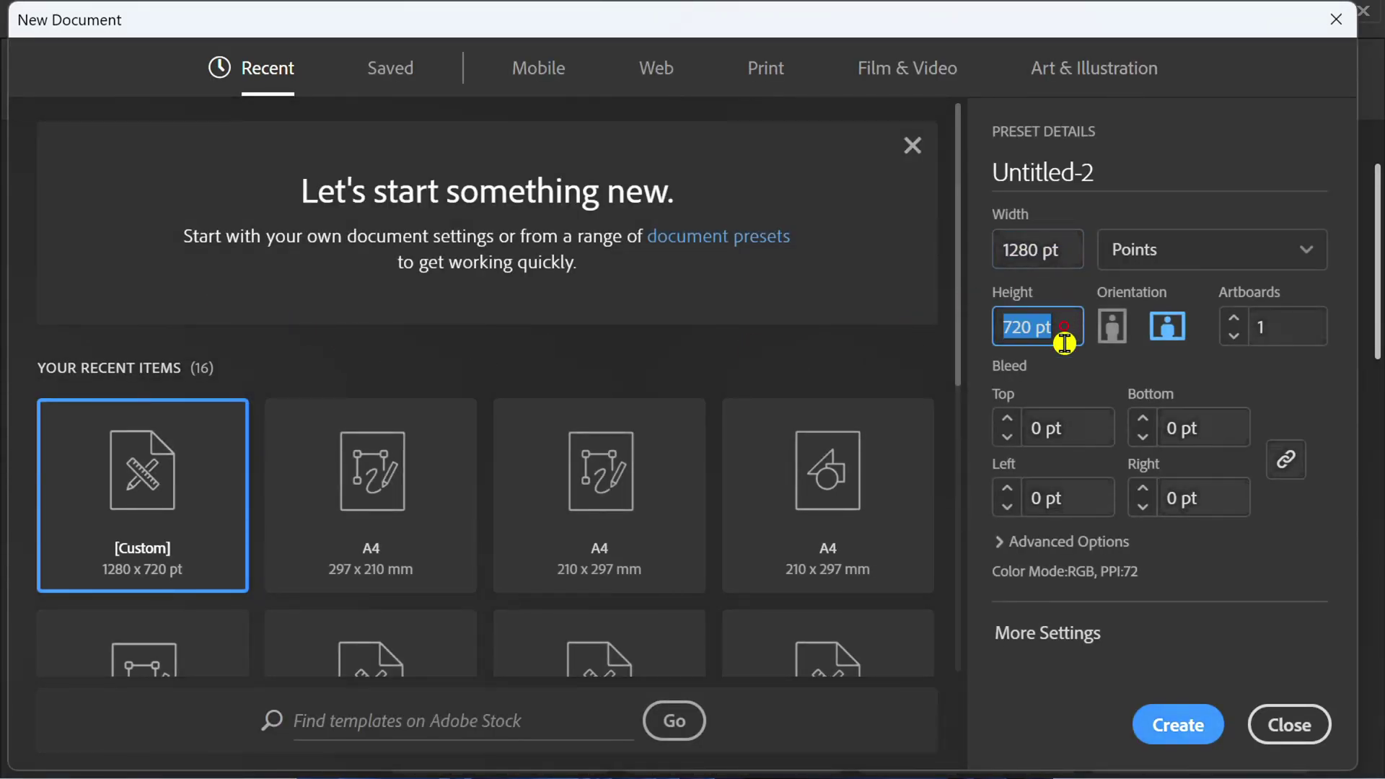
left_click(1177, 724)
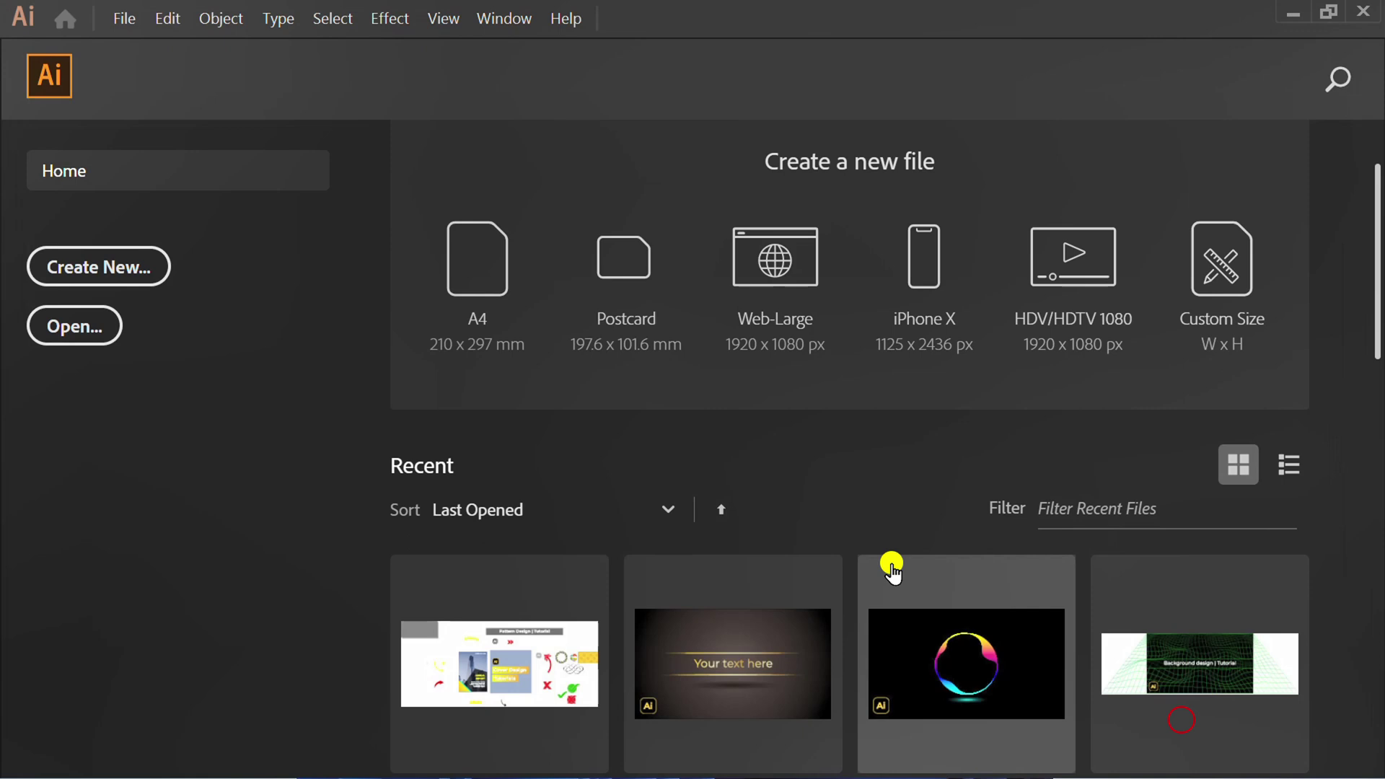
Step: Draw a rectangle covering the whole artboard with black fill and no stroke
key("m")
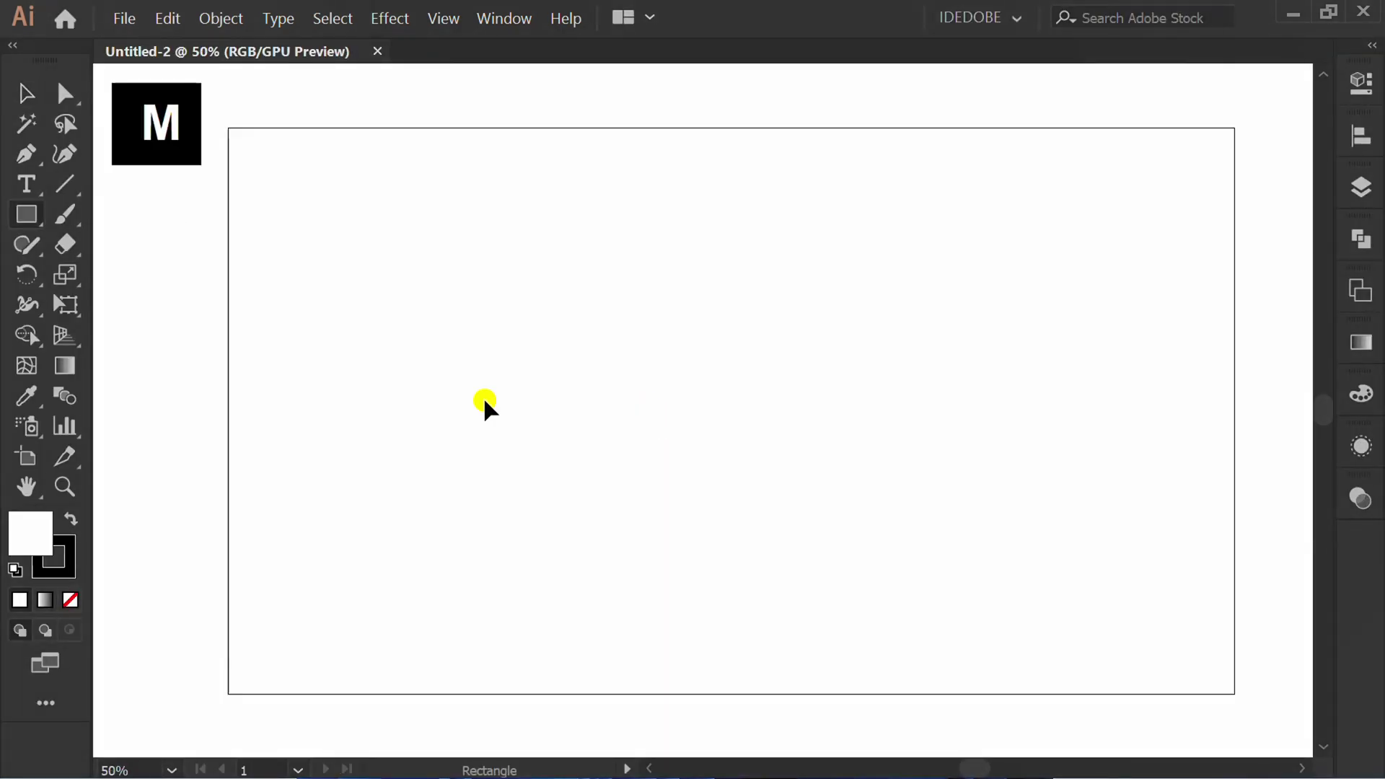
left_click_drag(228, 127, 1234, 694)
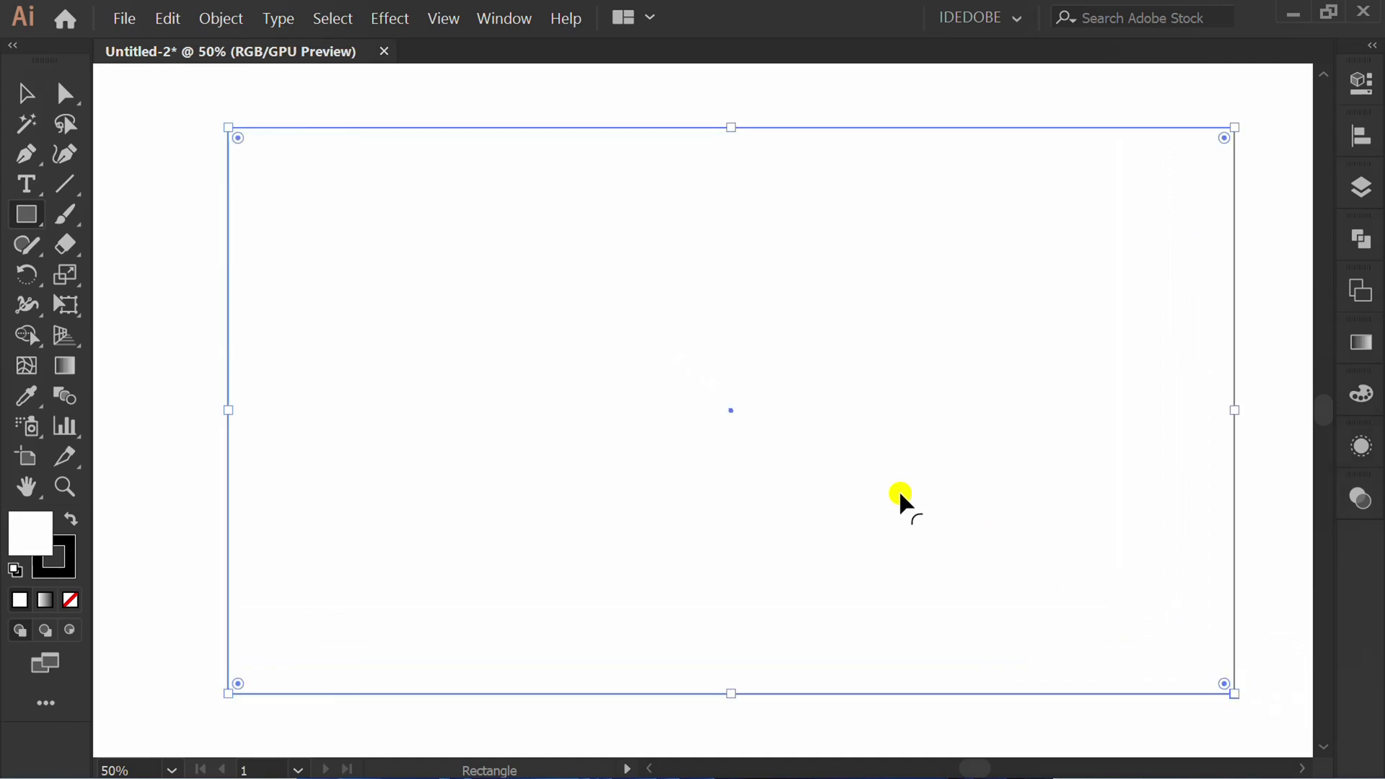
left_click(1361, 81)
left_click(1045, 338)
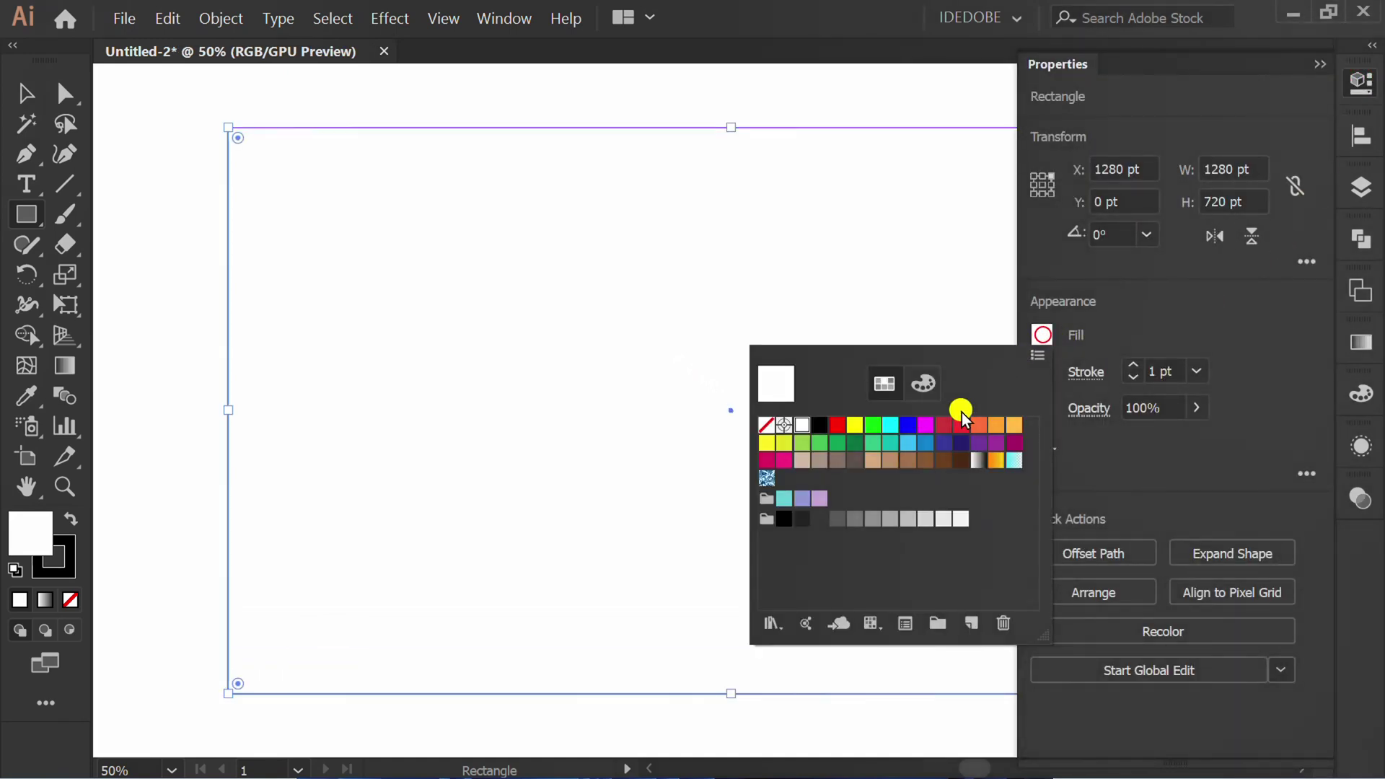
left_click(820, 424)
left_click(1190, 300)
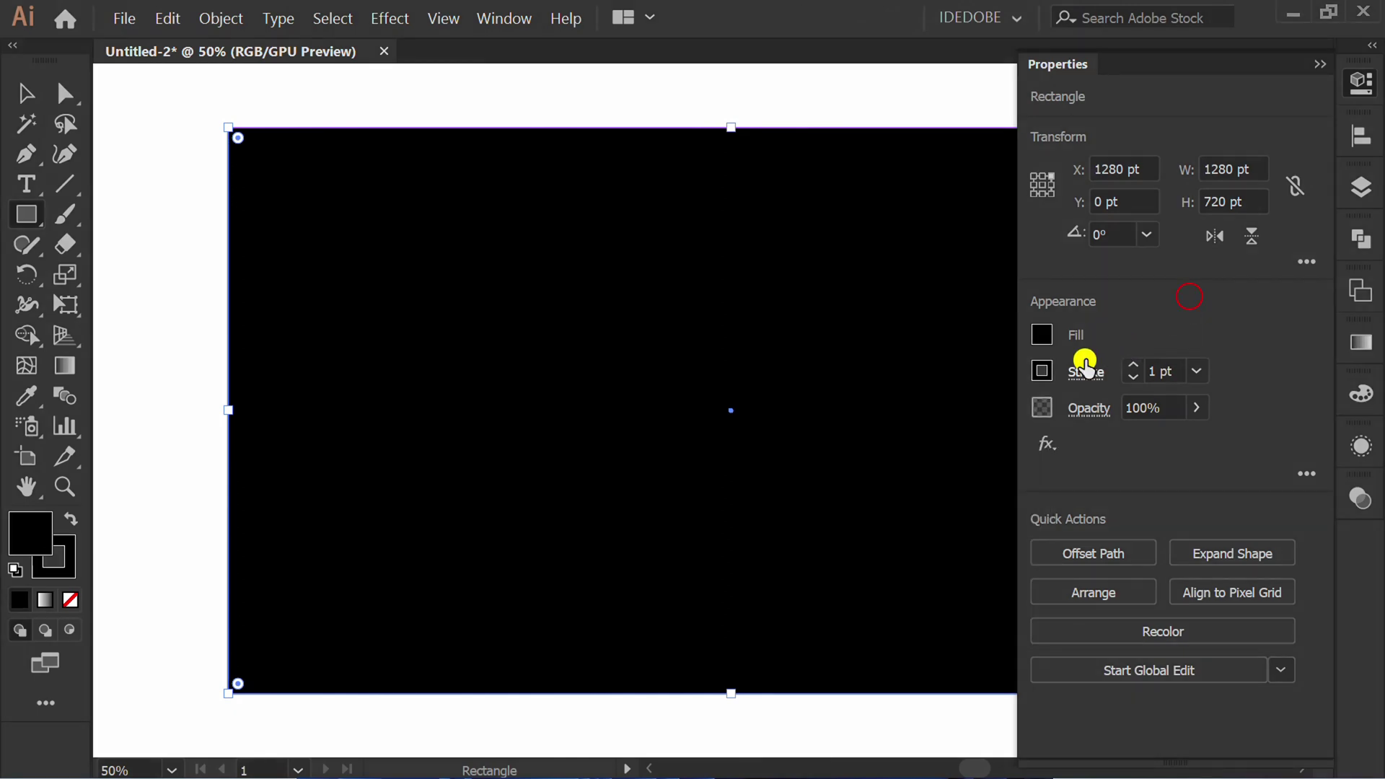
left_click(1043, 370)
left_click(766, 460)
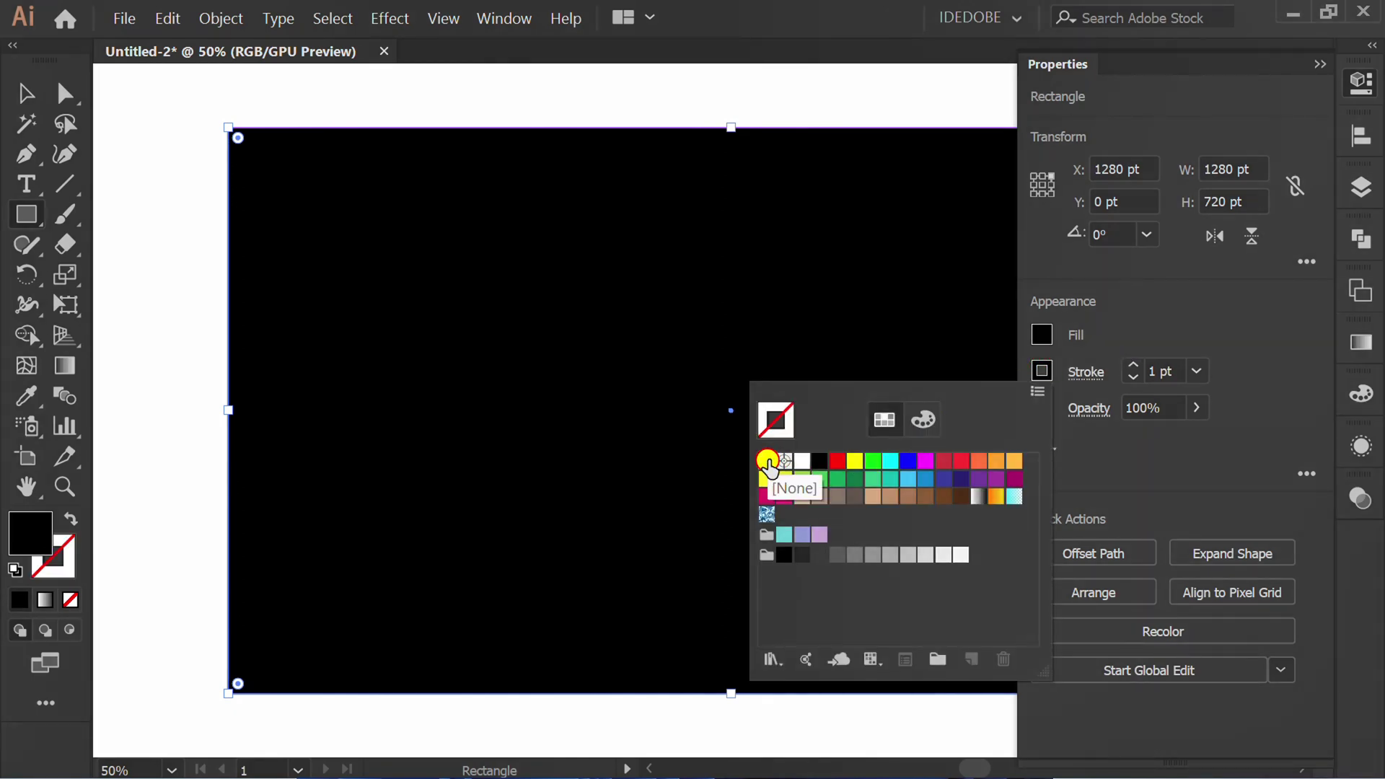
left_click(1337, 206)
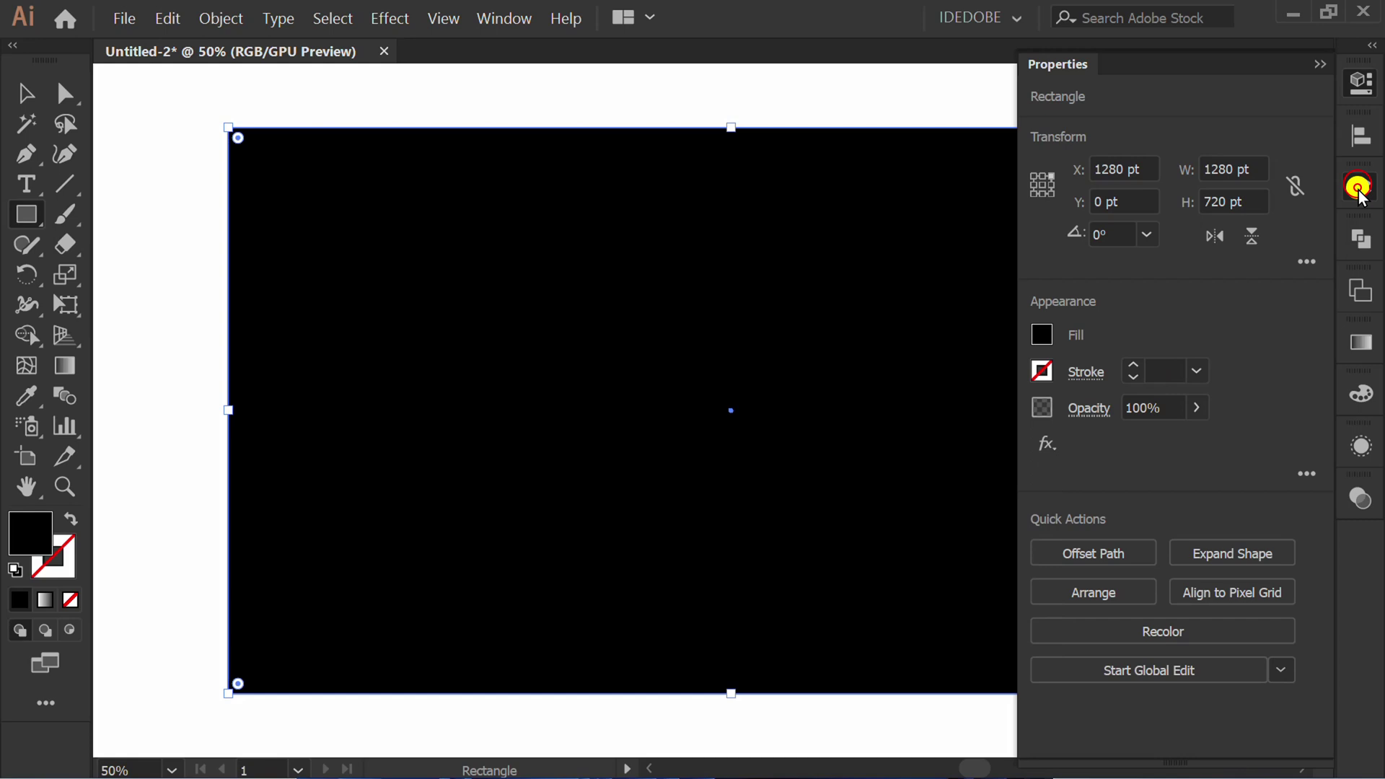
Step: Lock Layer 1 with the black background and add a new Layer 2 above it
left_click(1359, 189)
left_click(1015, 201)
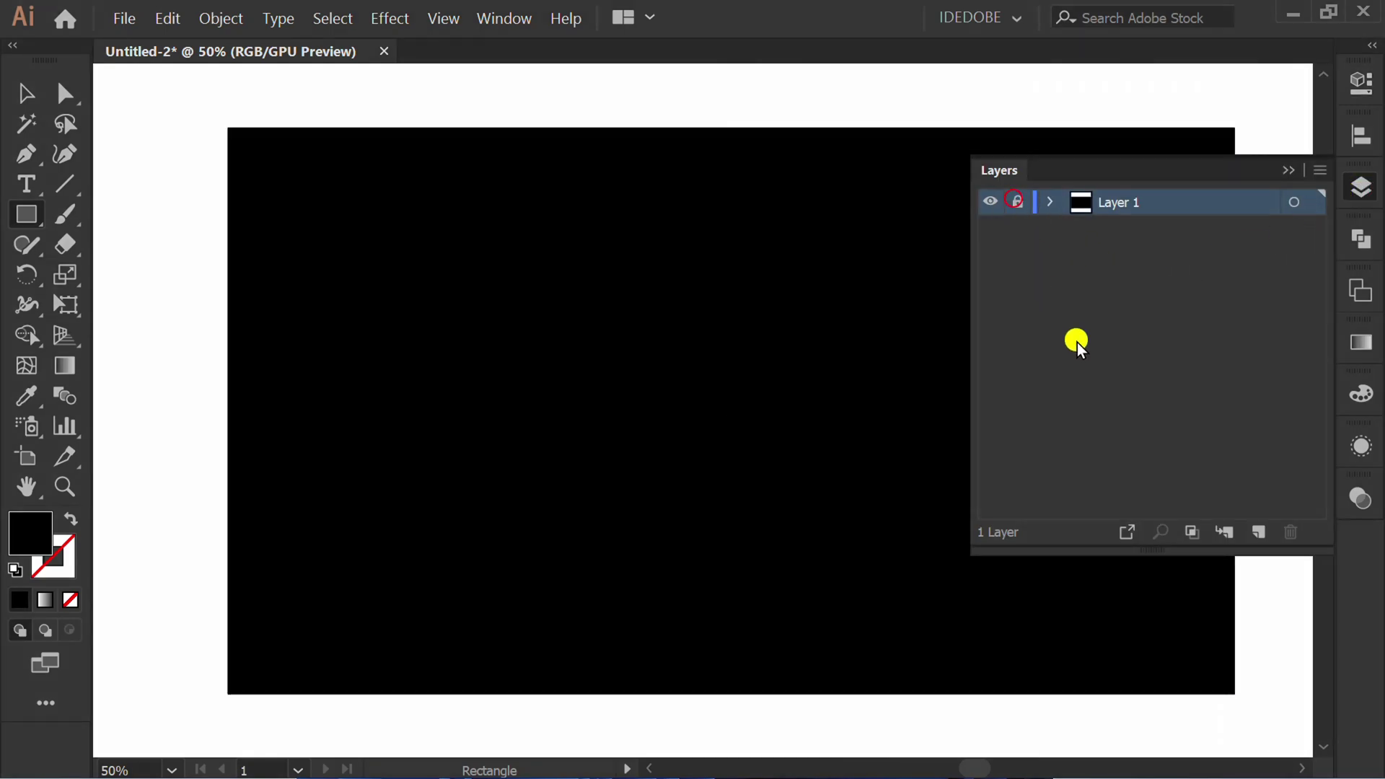
left_click(1258, 531)
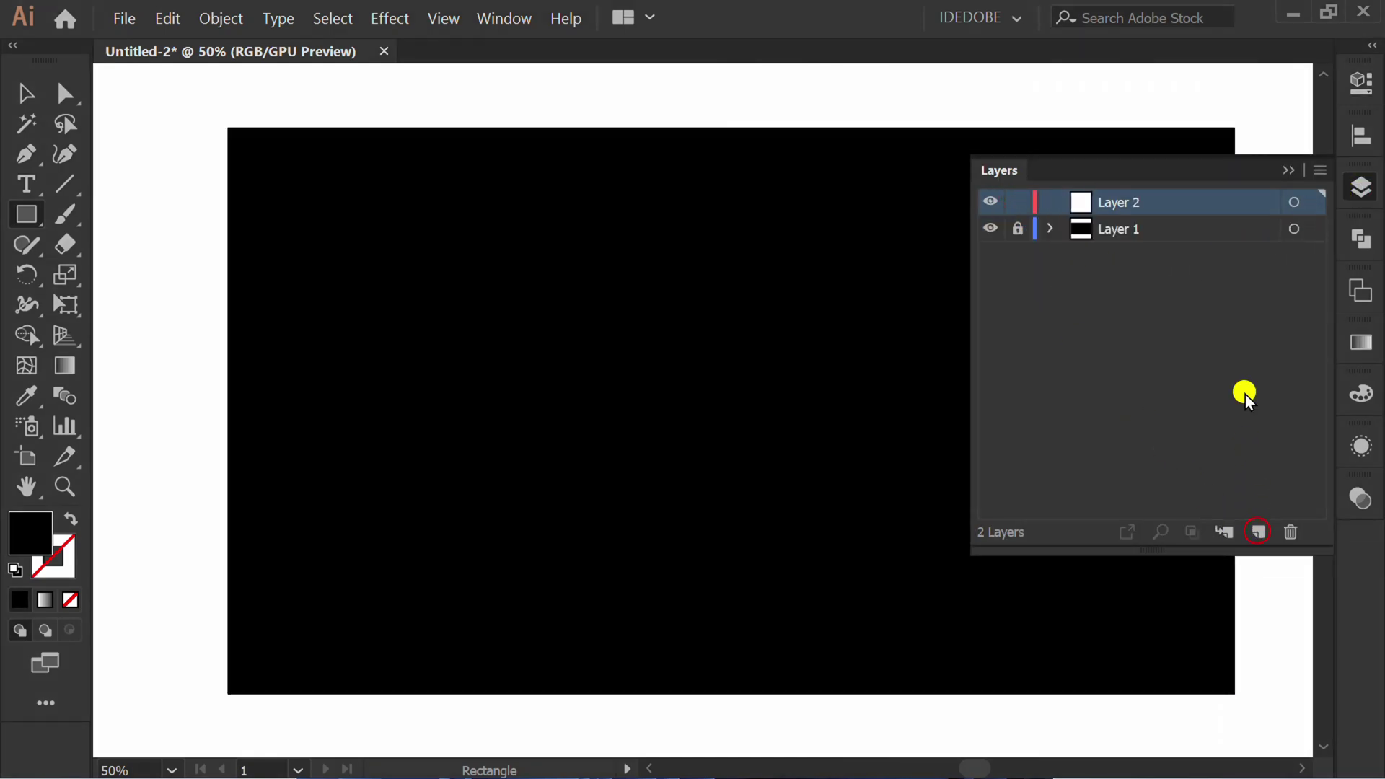
left_click(1288, 173)
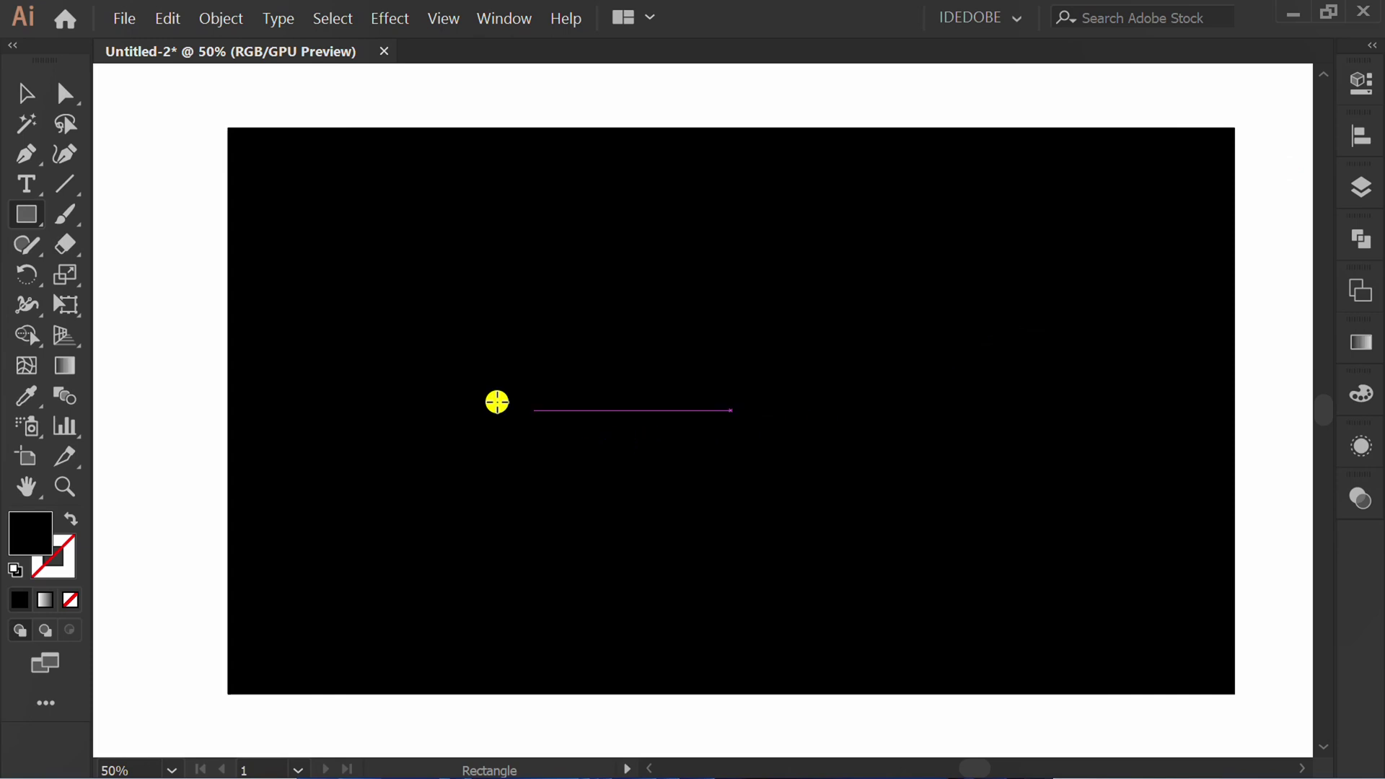
left_click_drag(26, 214, 159, 274)
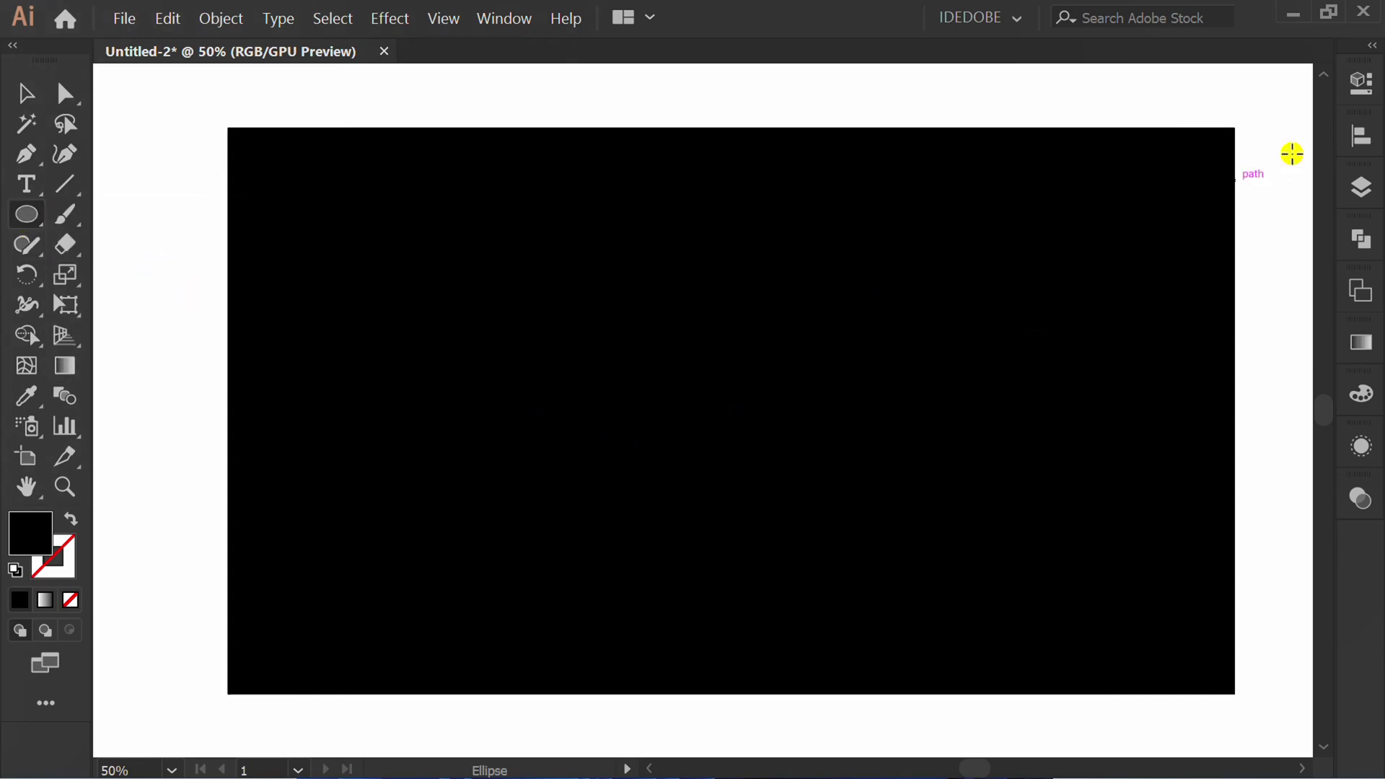
Step: Create a white-filled circle of exactly 10 × 10 pt with the Ellipse Tool
left_click(1362, 80)
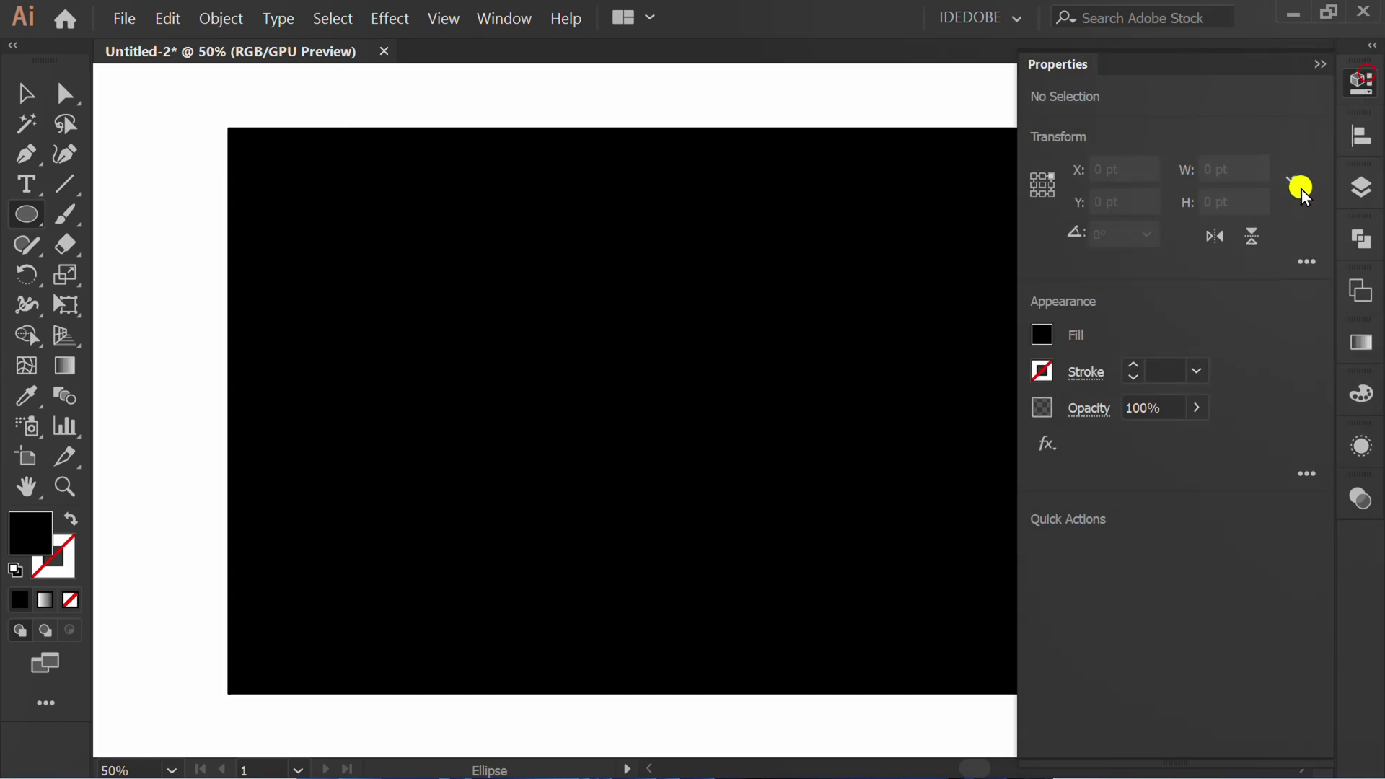
left_click(1043, 334)
left_click(802, 425)
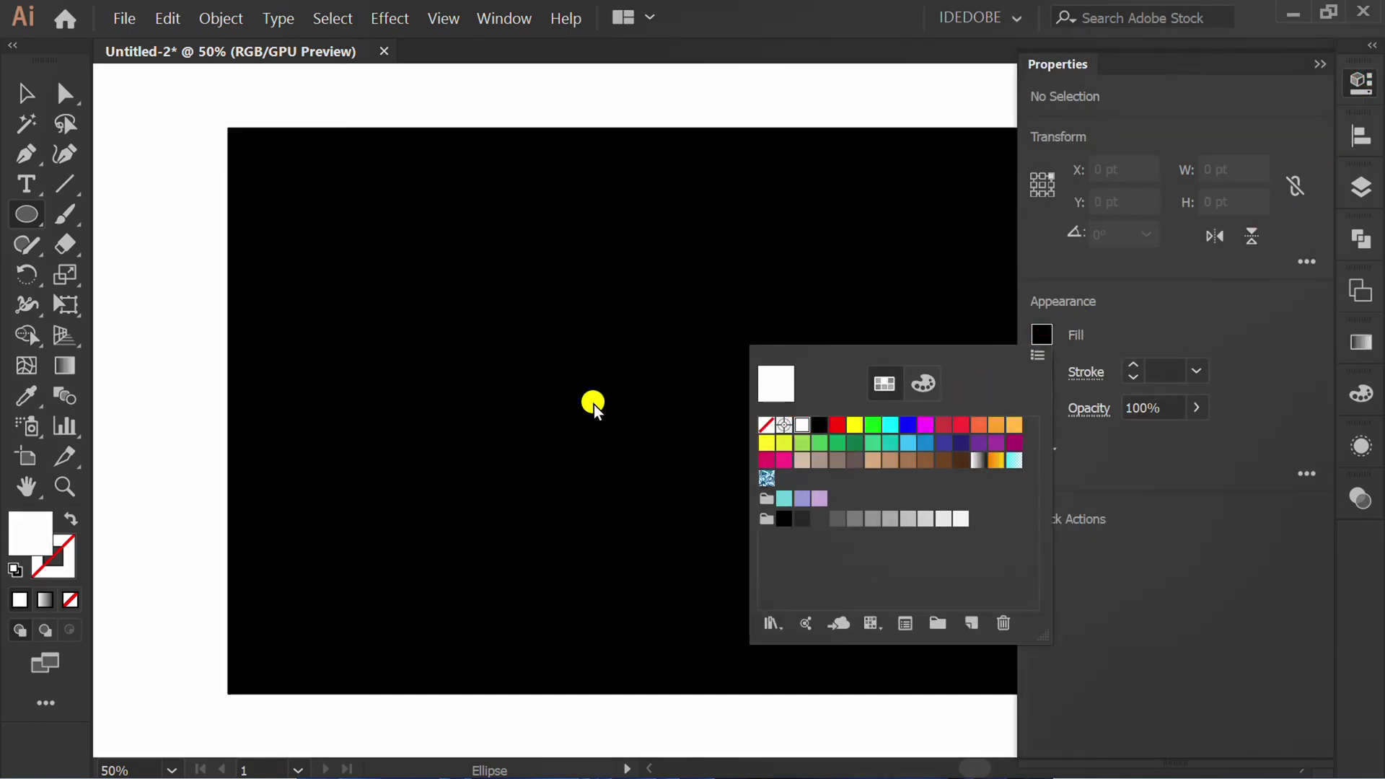
left_click(580, 396)
left_click(653, 400)
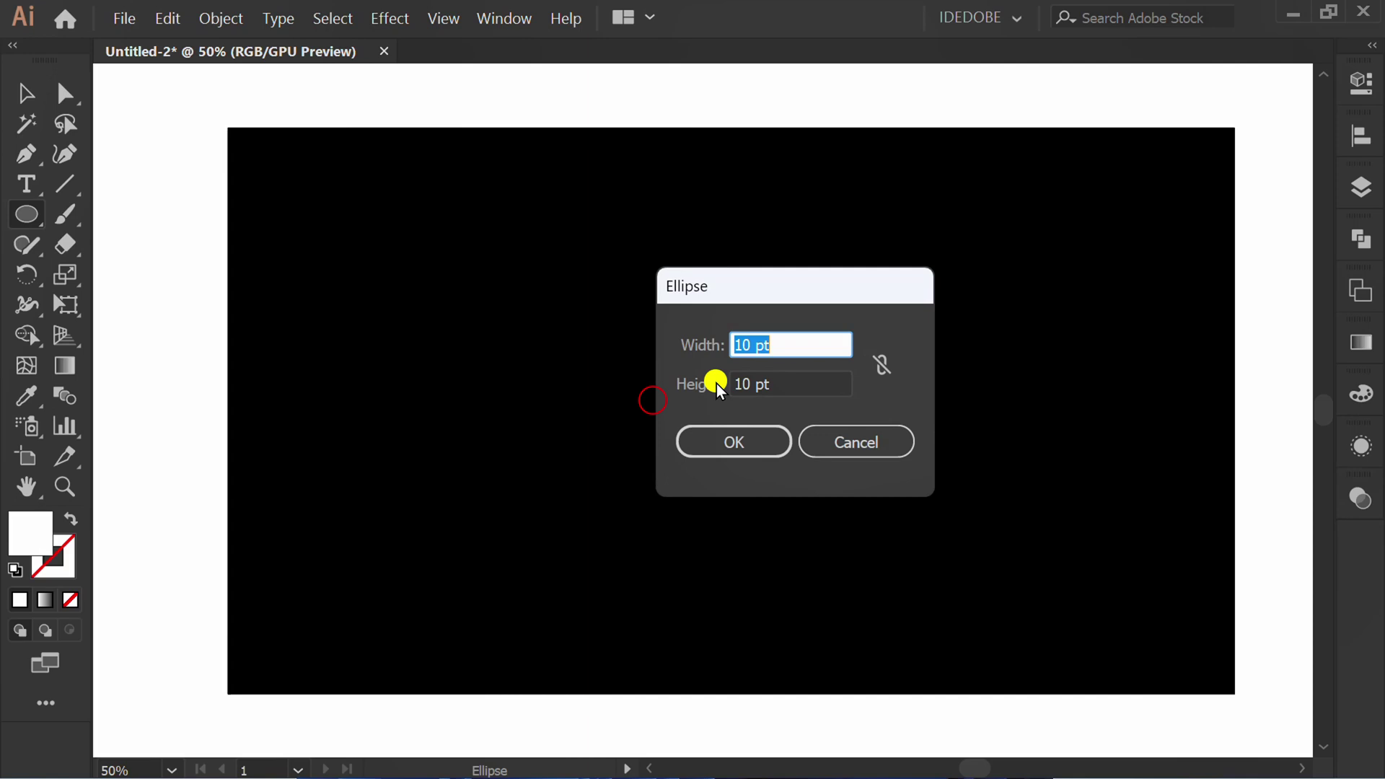
left_click(786, 387)
left_click(755, 453)
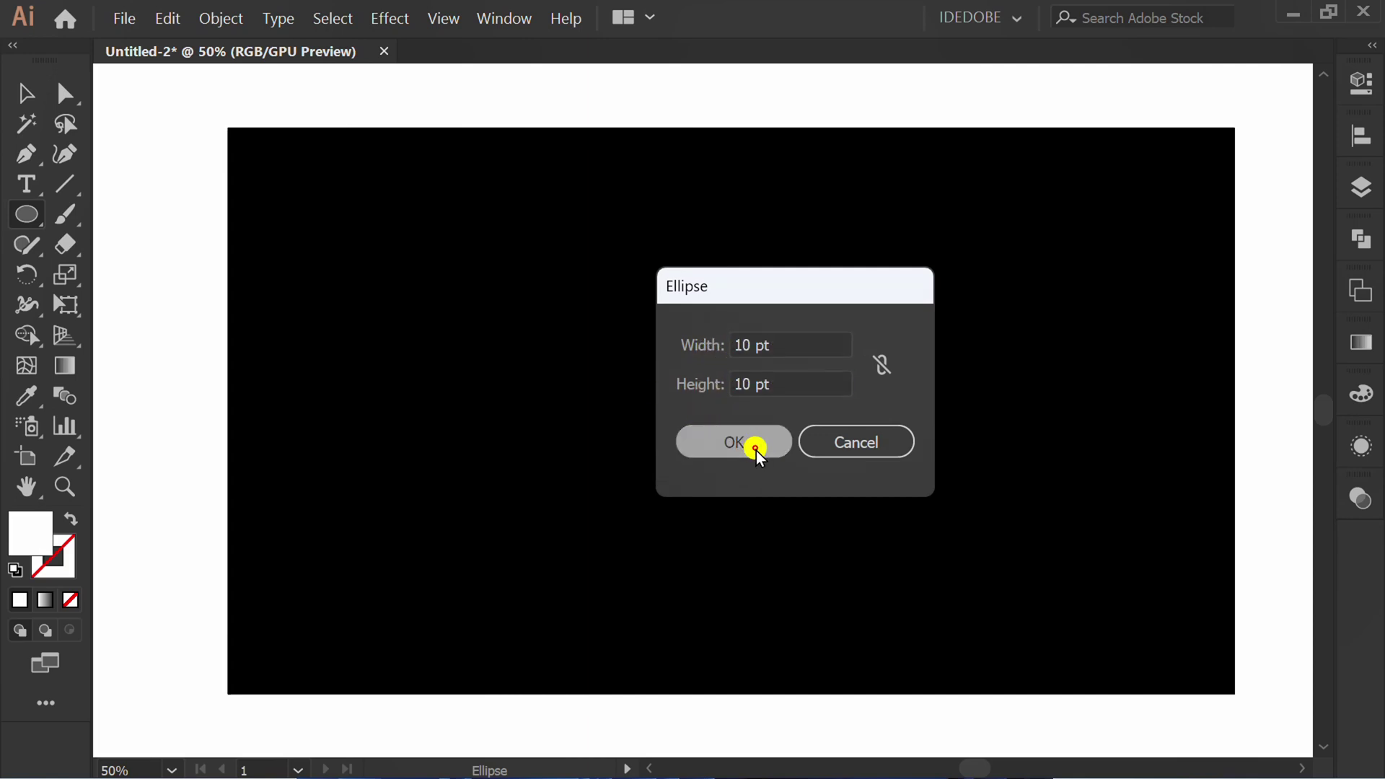
scroll(696, 433, "up", 4)
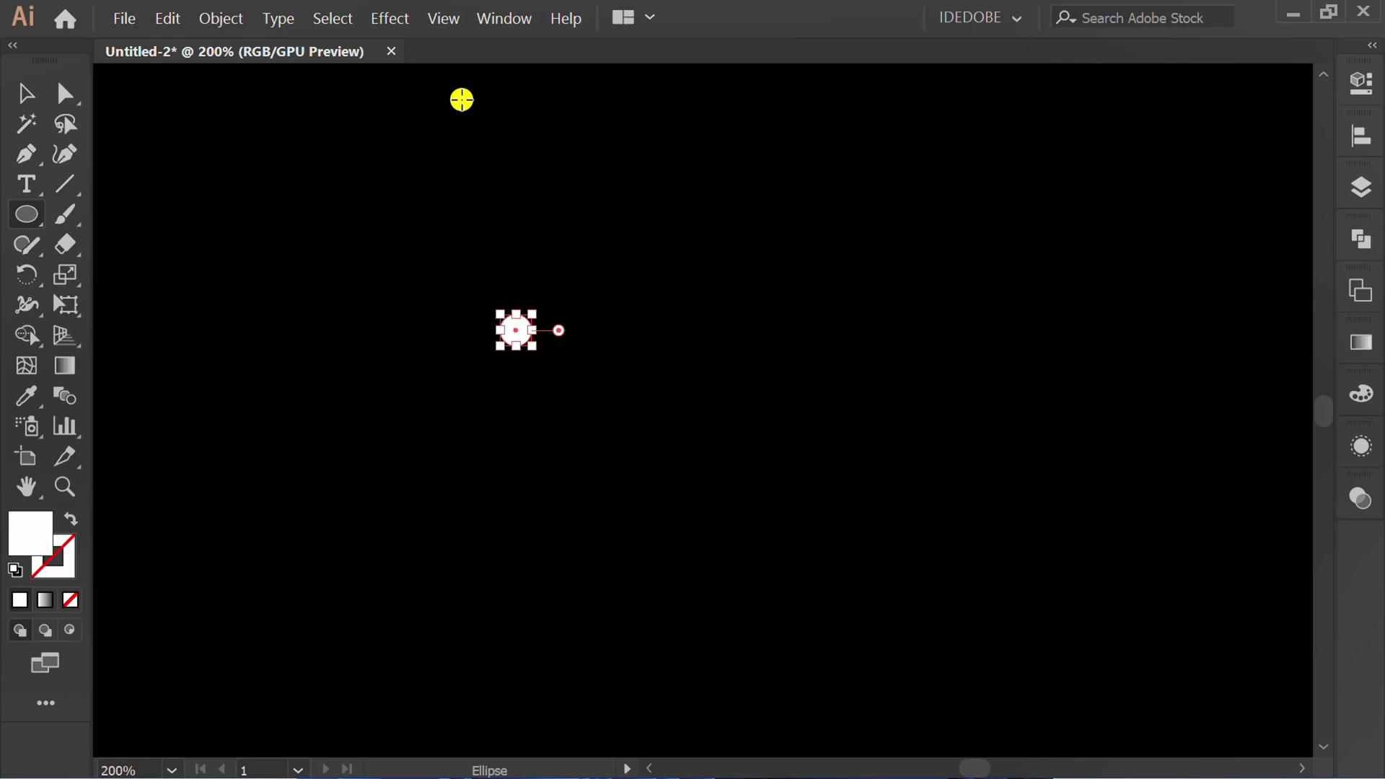
Step: Apply a Transform effect making 8 copies of the circle spaced 15 pt vertically
left_click(394, 21)
mouse_move(618, 210)
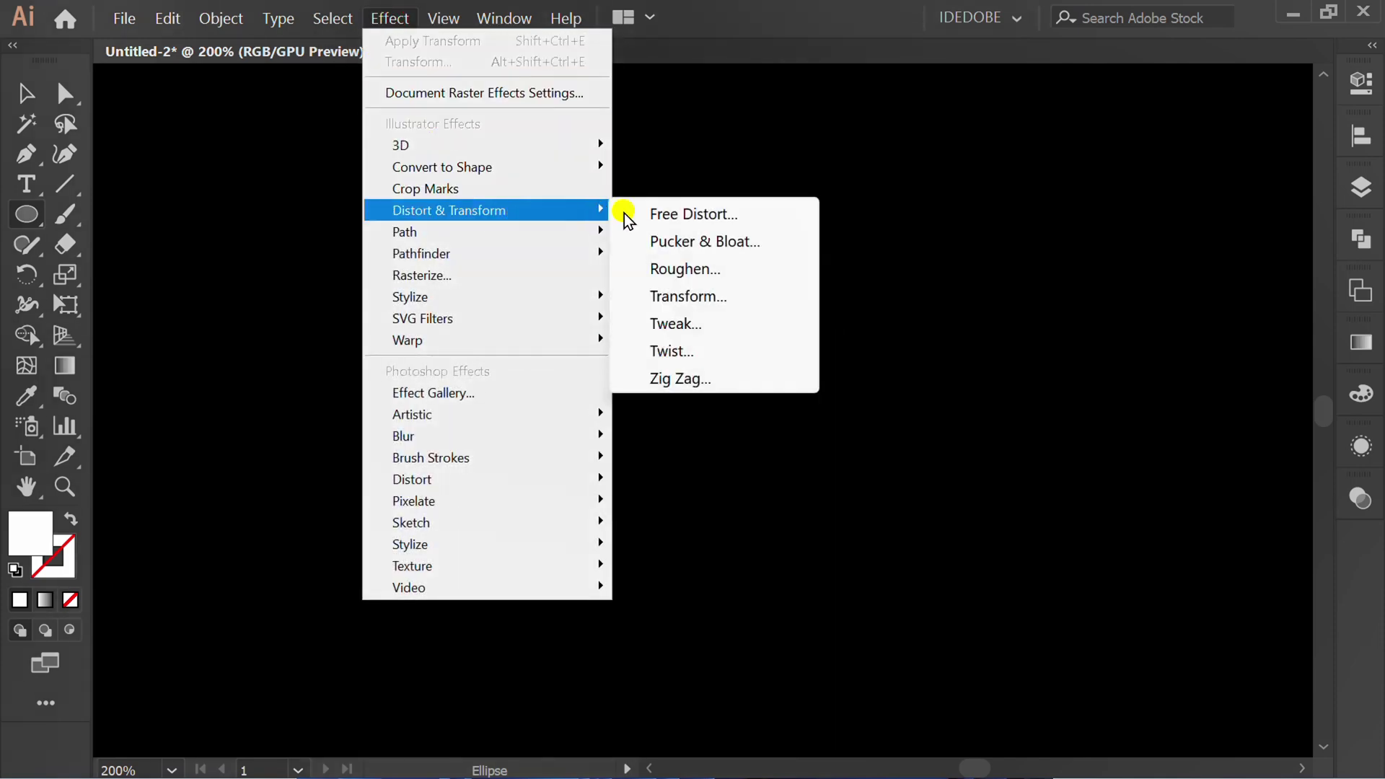
left_click(737, 296)
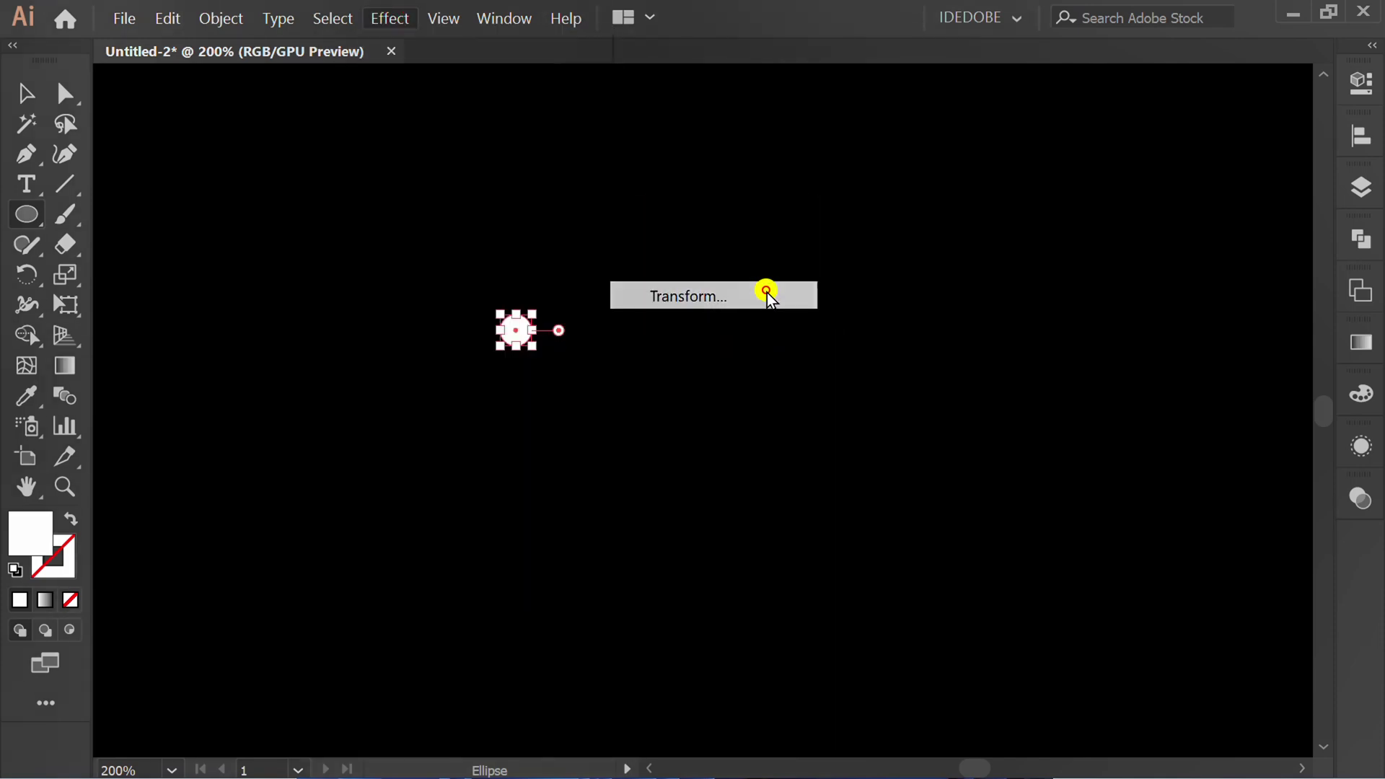
left_click_drag(1157, 50, 1032, 28)
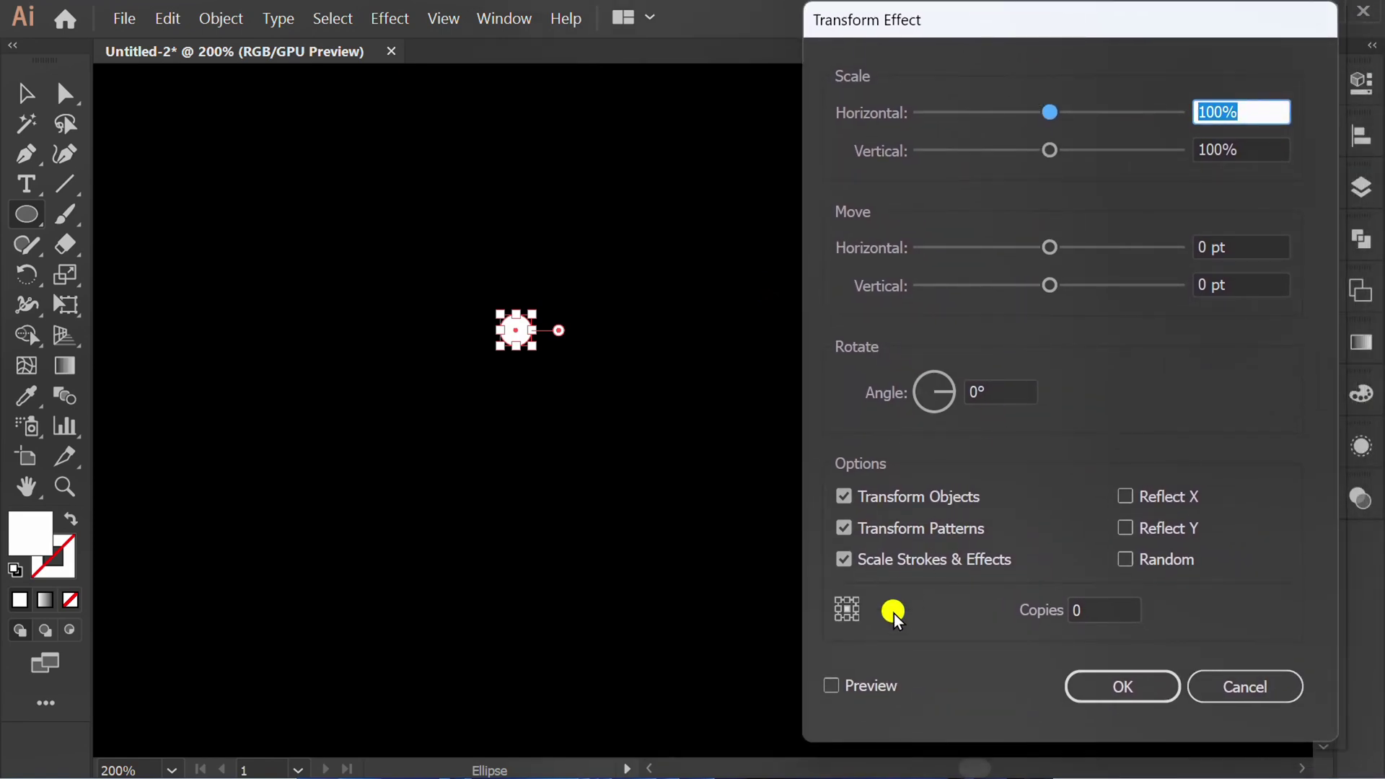
left_click(831, 685)
left_click(1249, 289)
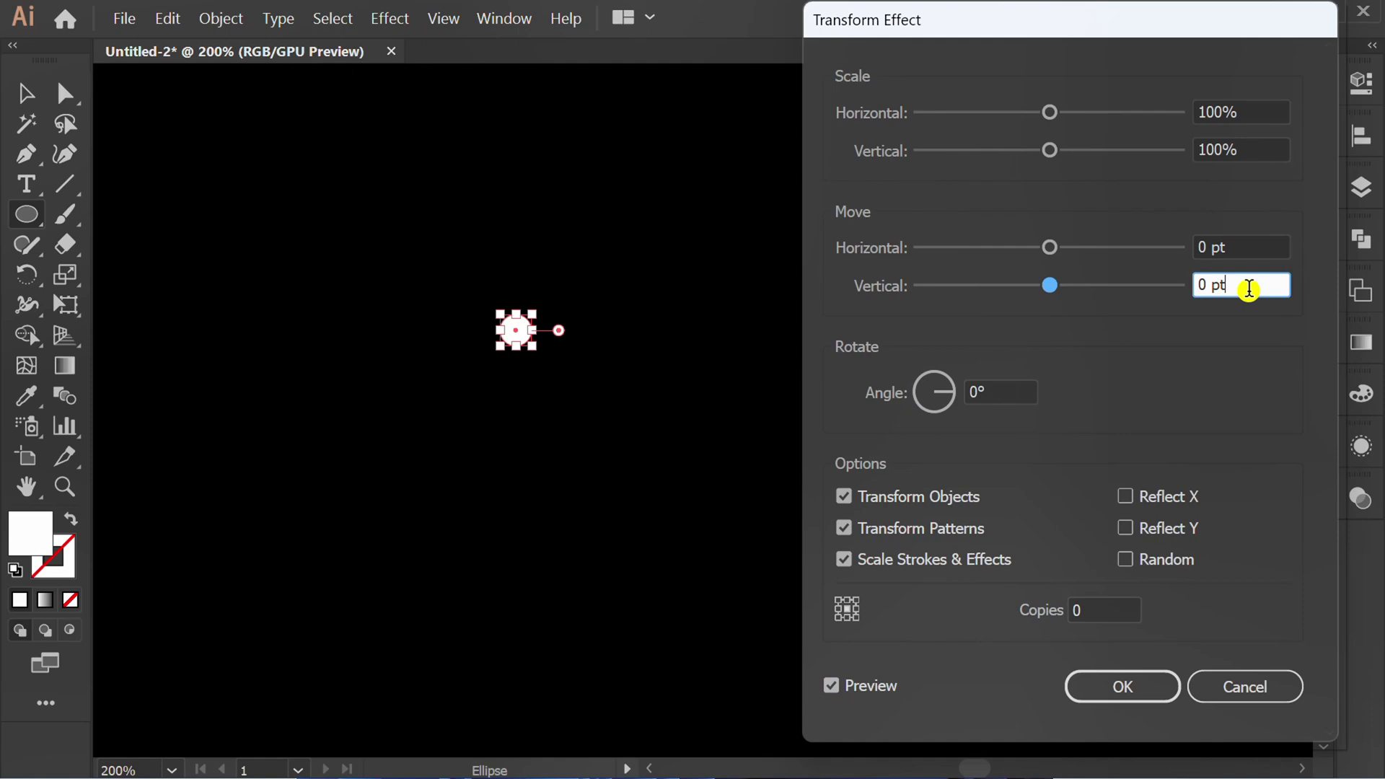
key("Down")
key("Down")
key("Up")
key("Up")
key("Up")
key("Up")
key("Up")
key("Up")
key("Up")
key("Up")
key("Up")
key("Up")
key("Up")
key("Up")
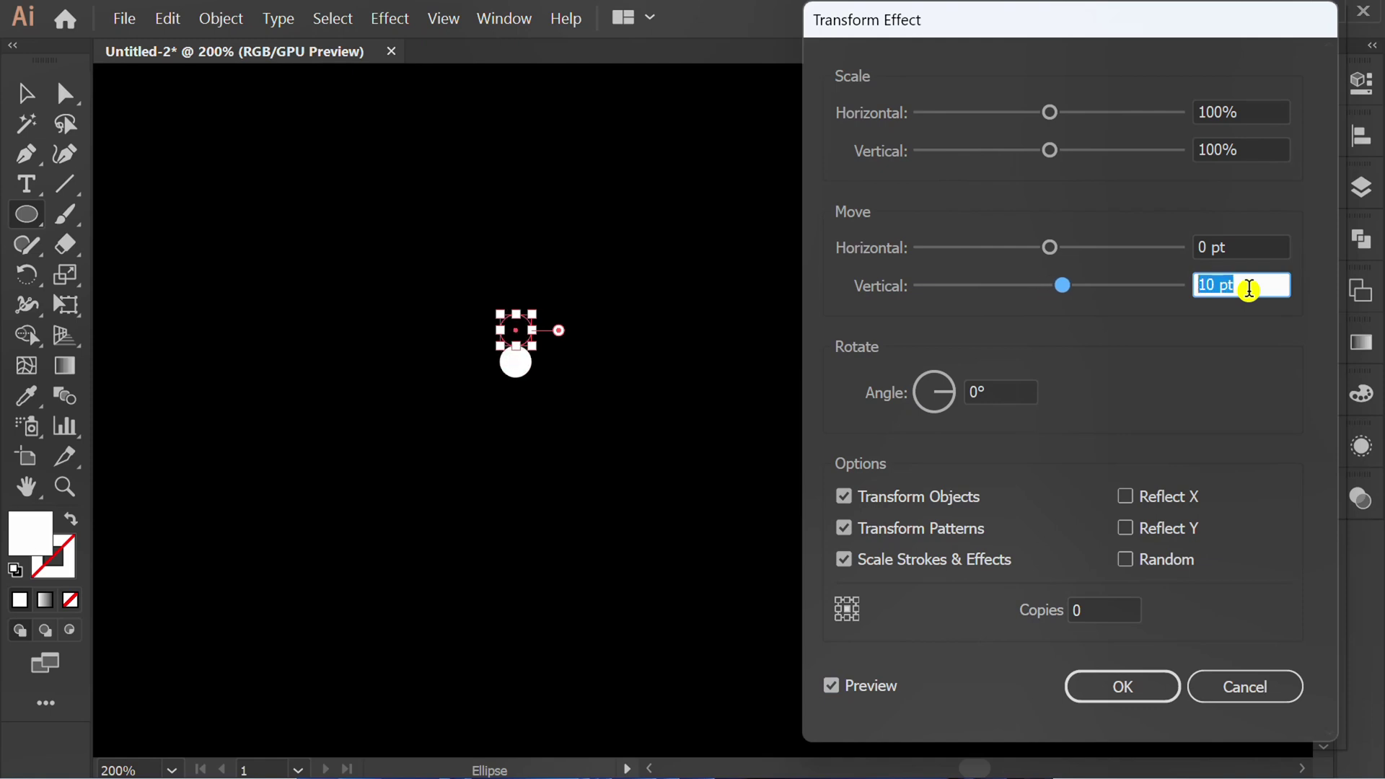
left_click(1111, 609)
key("Up")
key("Up")
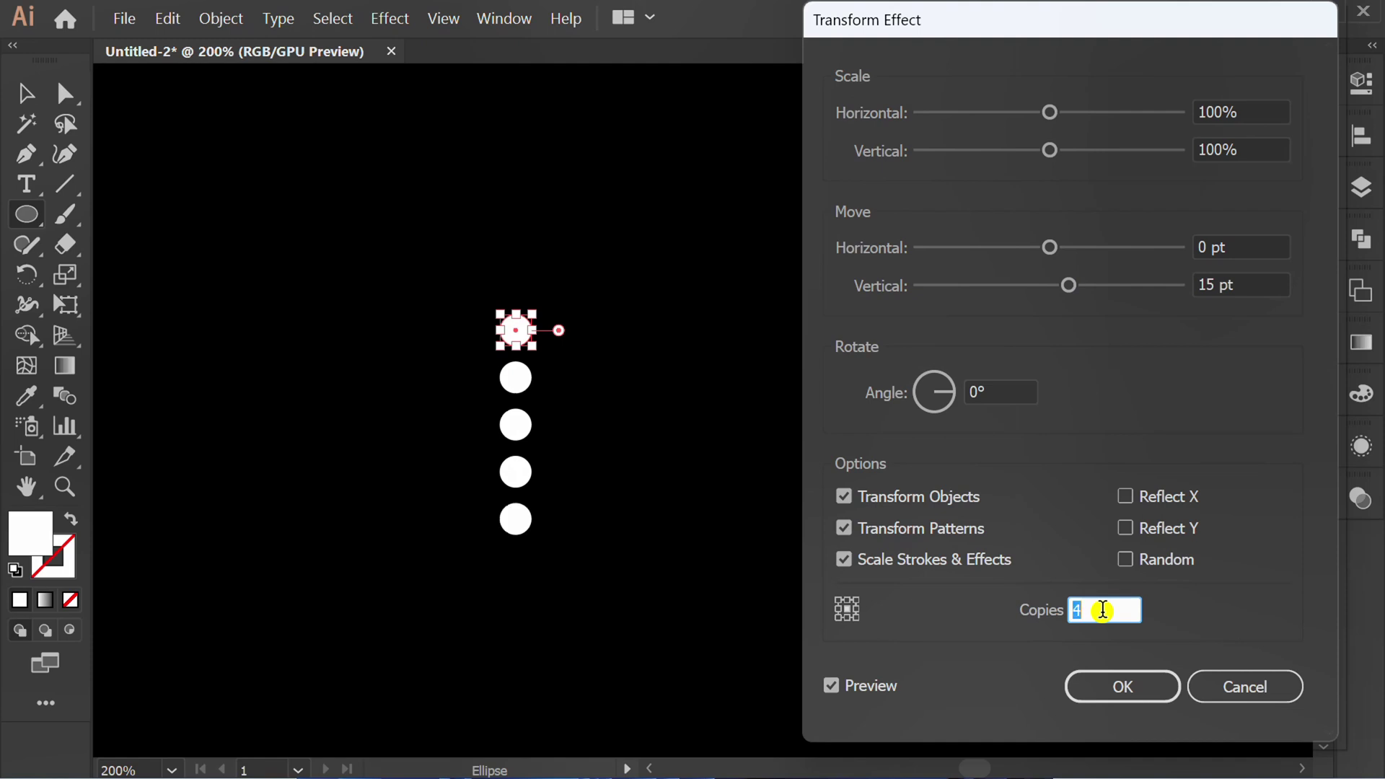
key("Up")
key("Up")
key("Up")
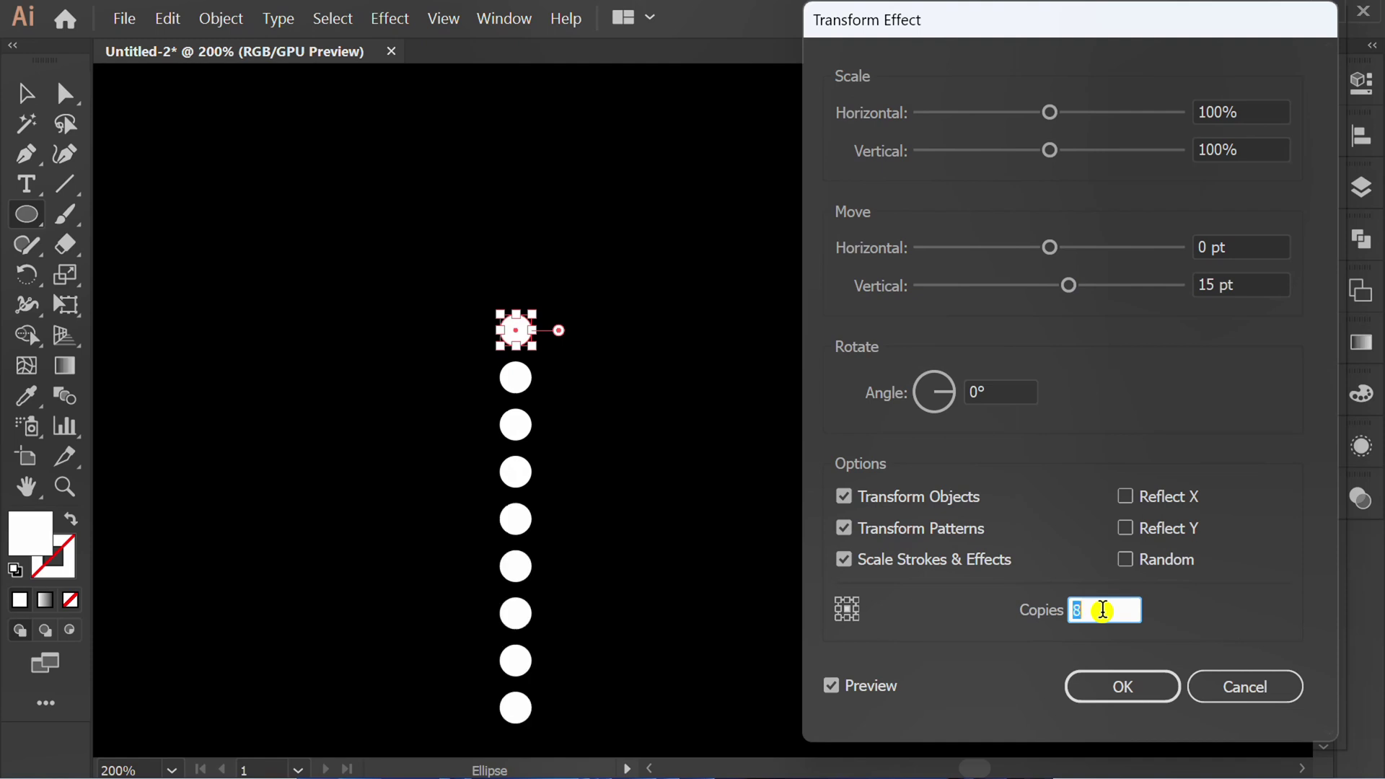
left_click(1132, 686)
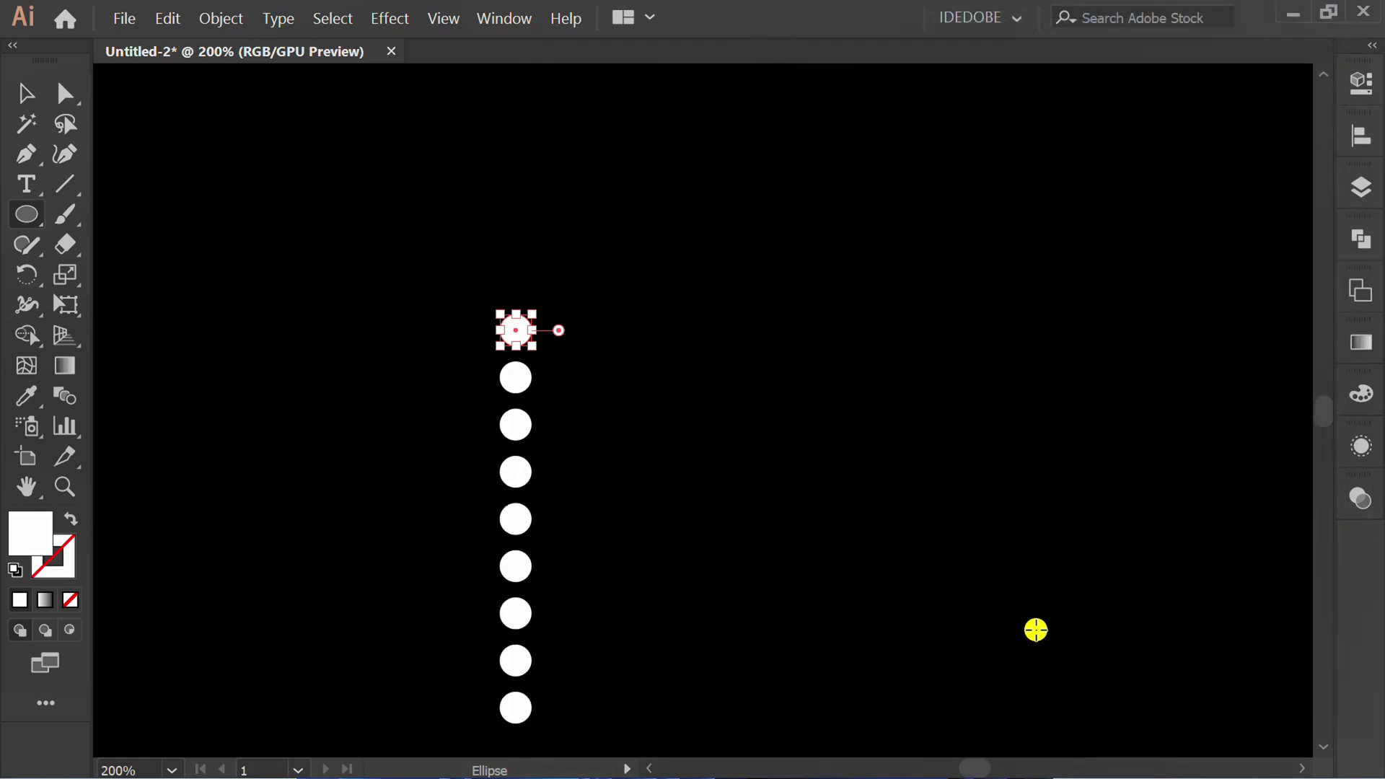
Step: Expand the effect into nine separate circles and select the whole column
scroll(681, 409, "down", 1)
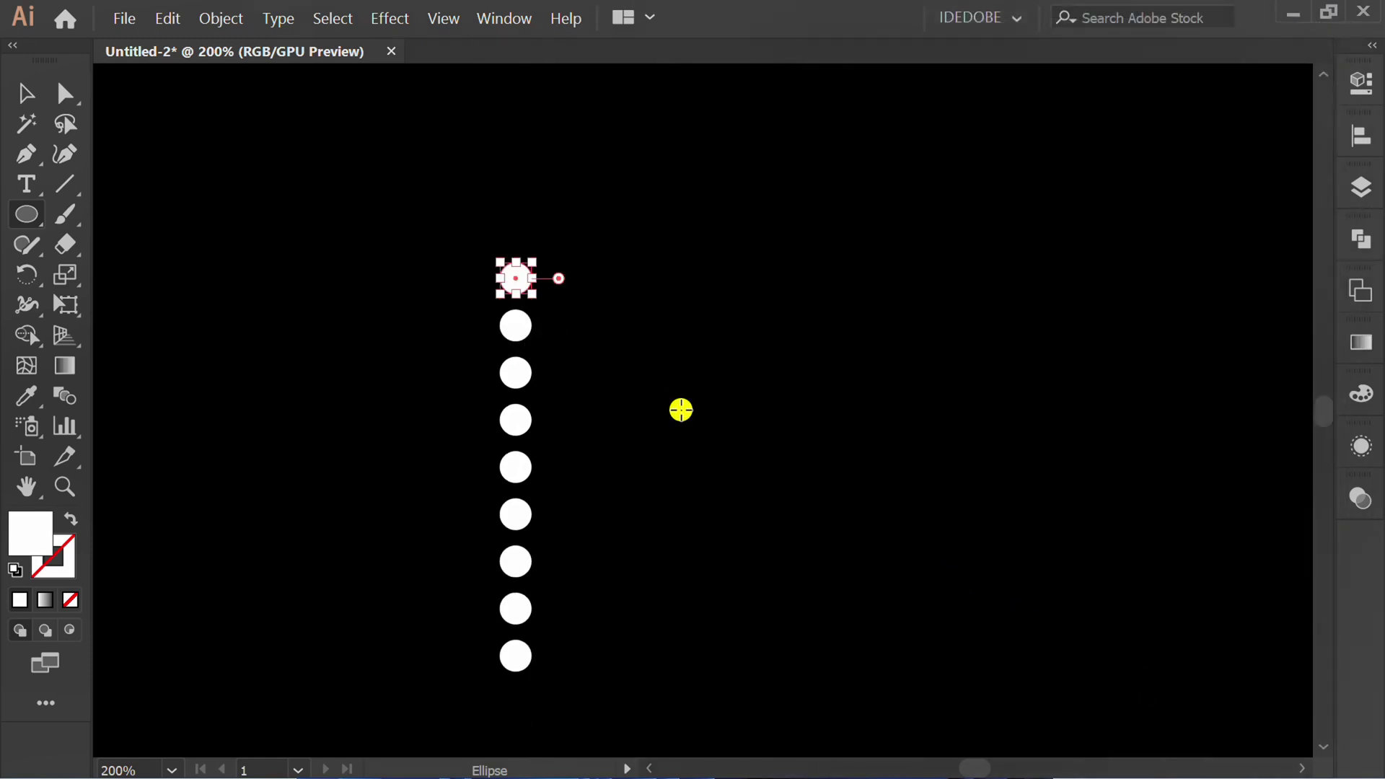
left_click(218, 19)
left_click(380, 304)
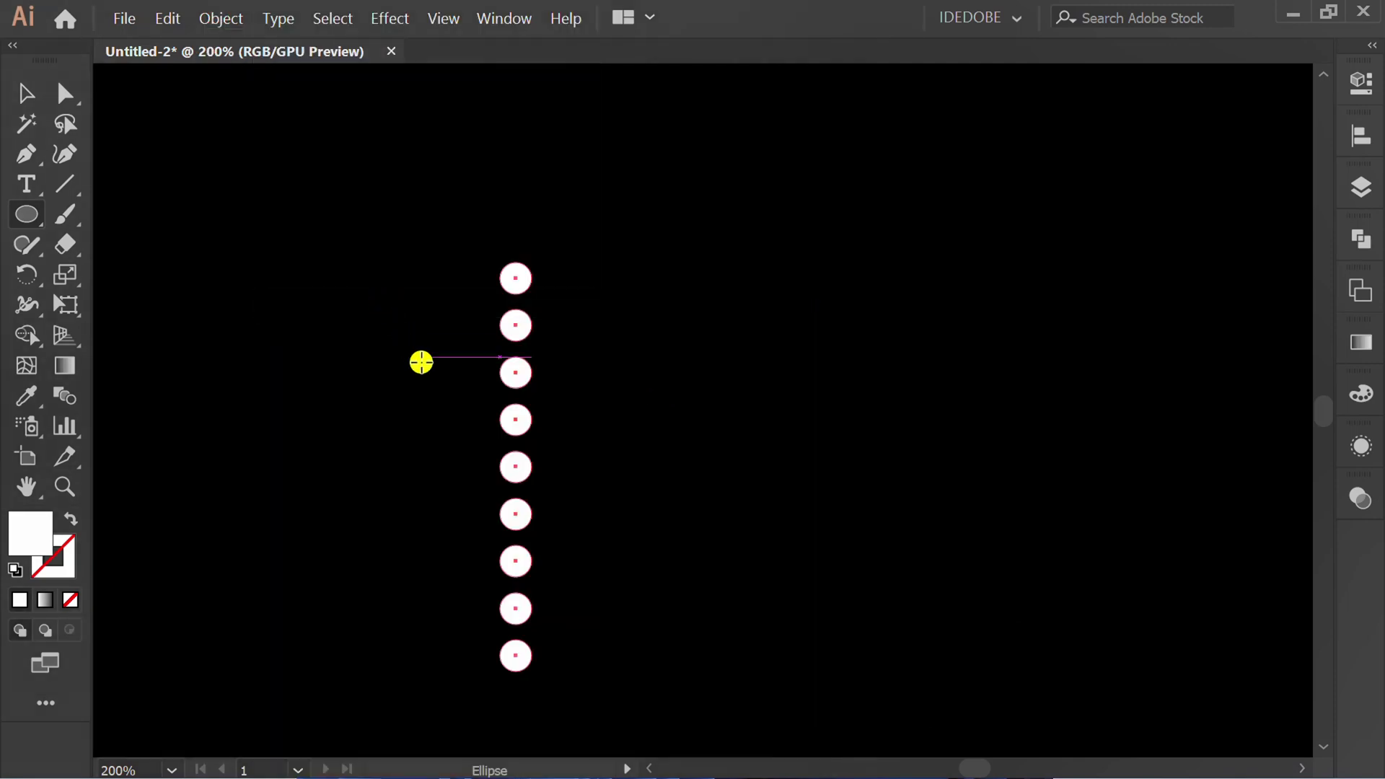
key("v")
left_click(391, 426)
left_click_drag(600, 250, 531, 453)
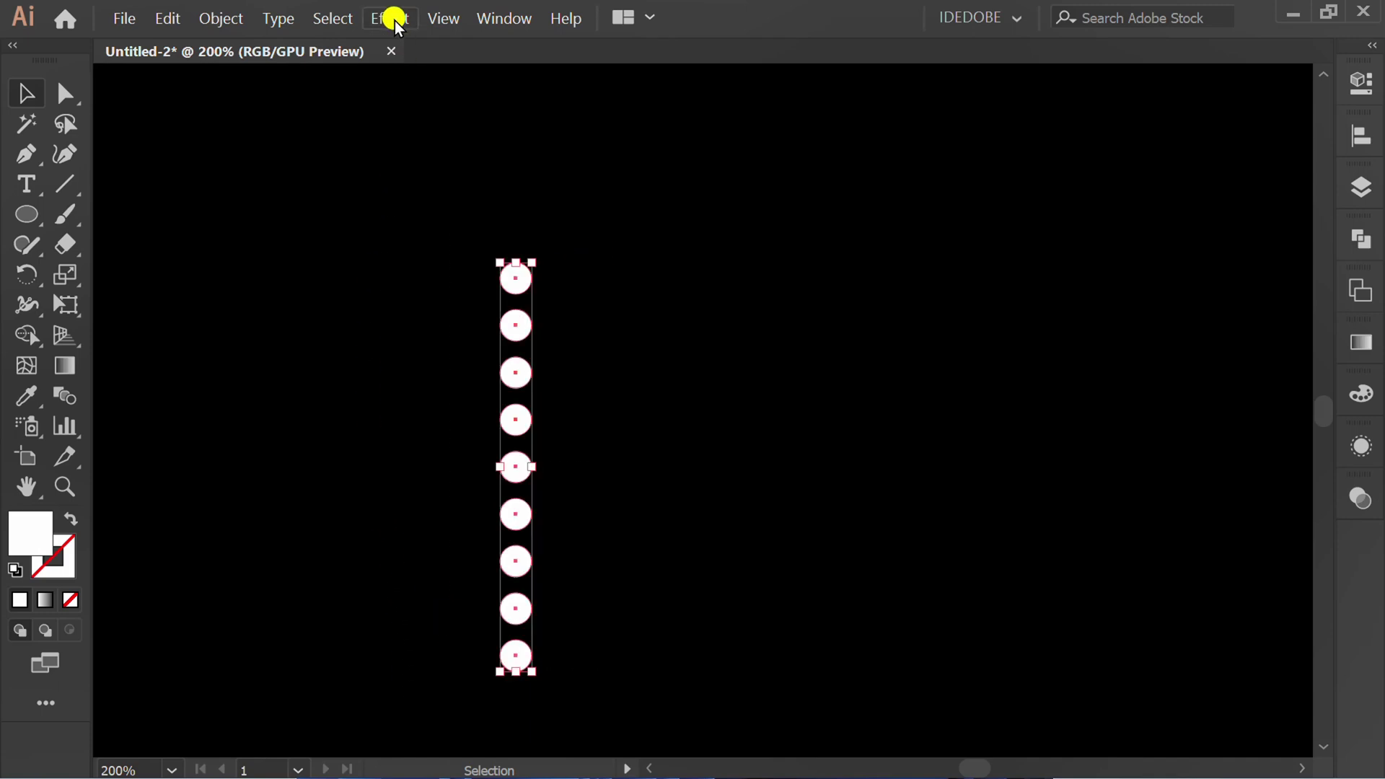
Step: Apply a Transform effect with 4 copies moved 15 pt horizontally, making a 5 × 9 dot grid
left_click(395, 20)
mouse_move(496, 215)
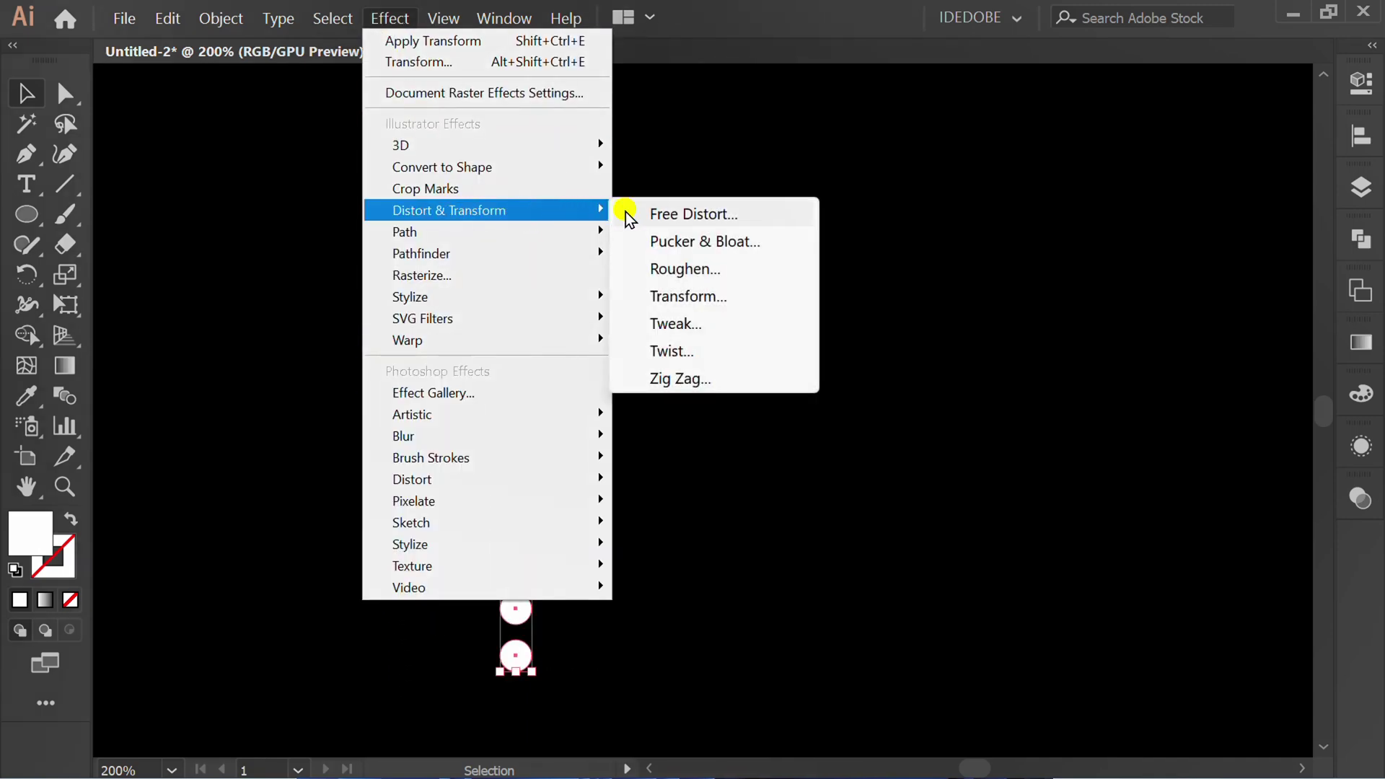
left_click(748, 296)
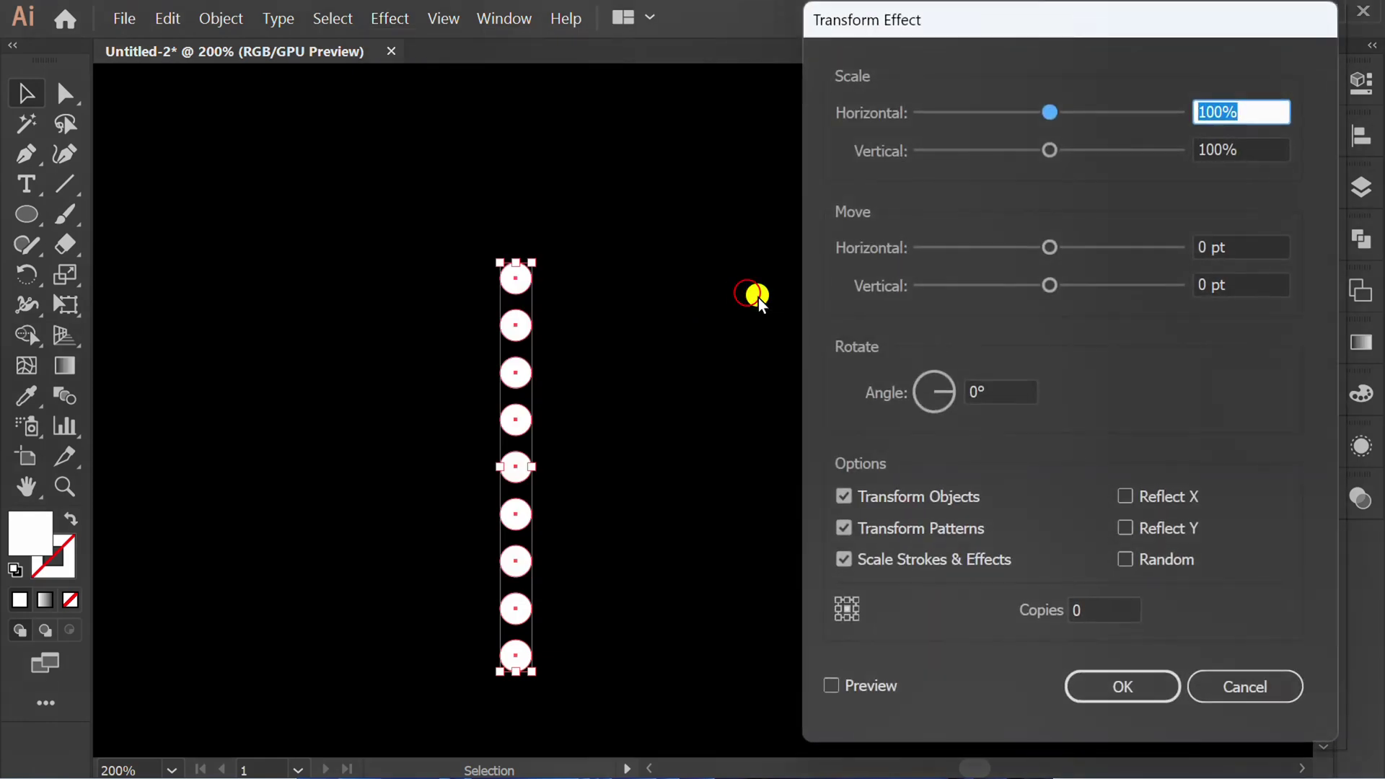
left_click(829, 689)
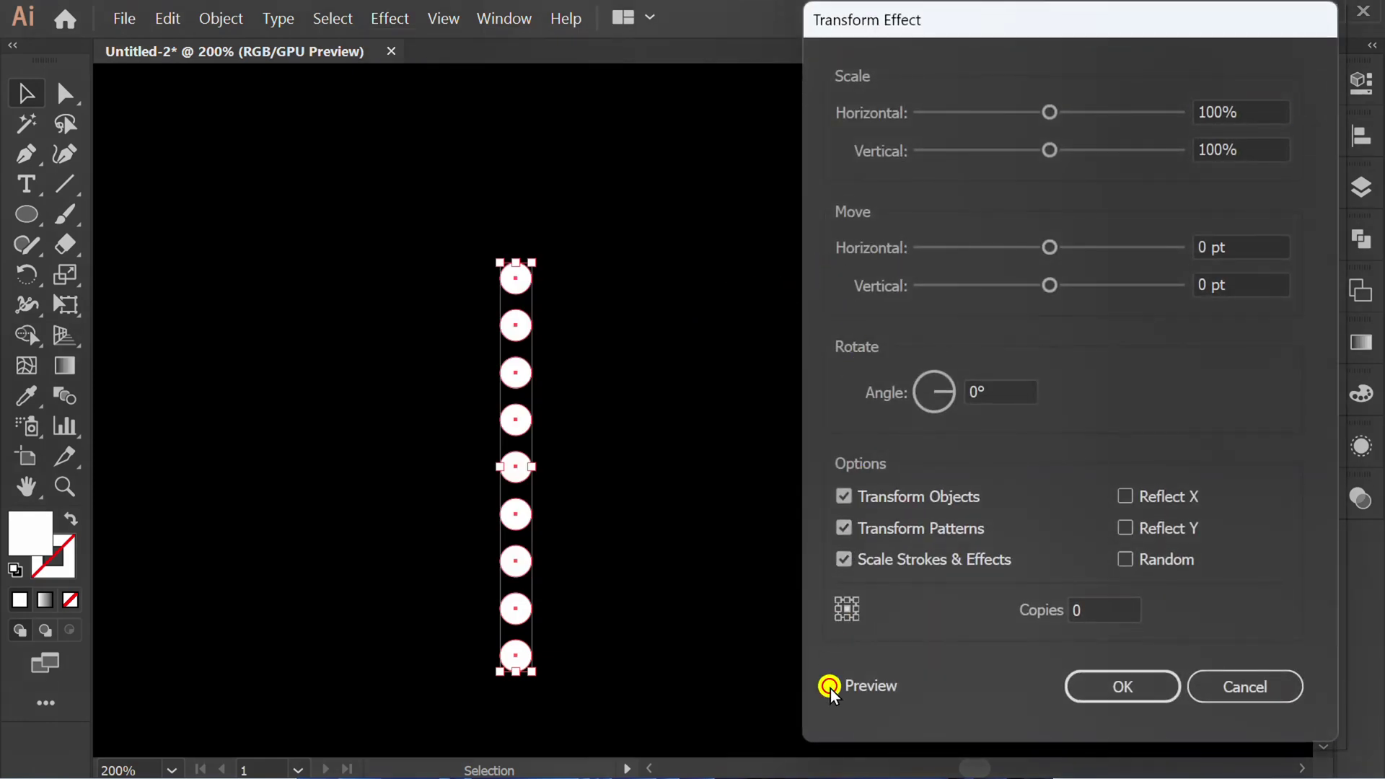
left_click(1249, 246)
key("Up")
key("Up")
key("Up")
key("Up")
key("Up")
key("Up")
key("Up")
key("Up")
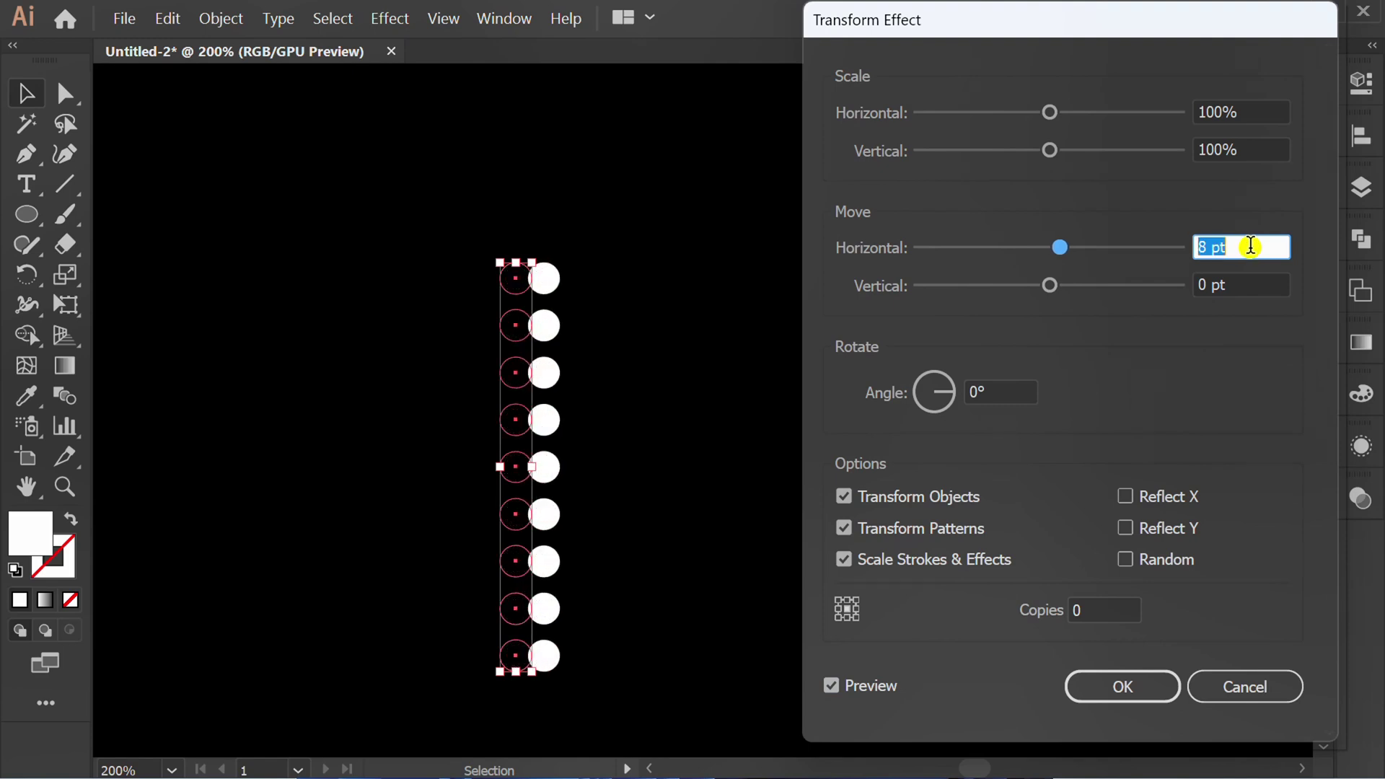
key("Up")
key("Up")
key("Up")
key("Up")
key("Up")
key("Up")
key("Up")
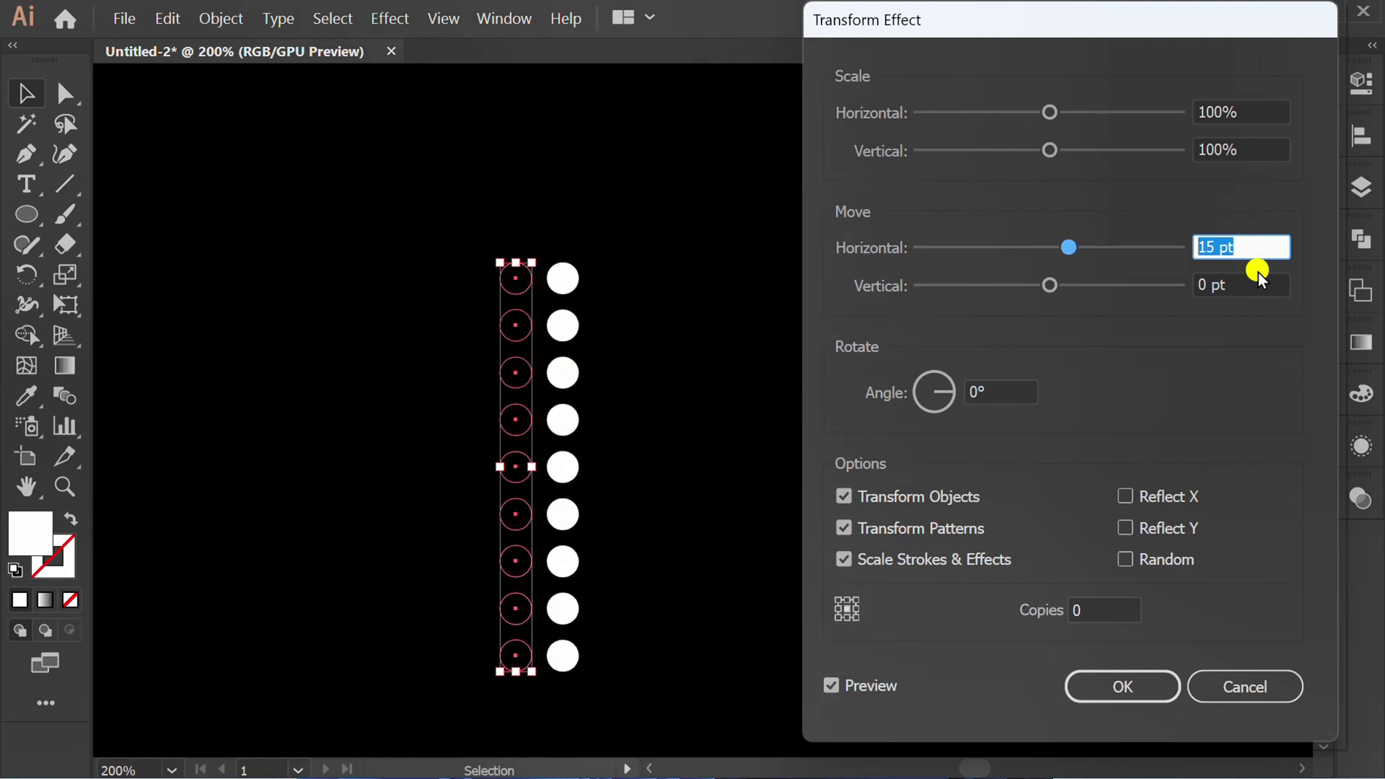
left_click(1114, 614)
key("Up")
key("Up")
key("Up")
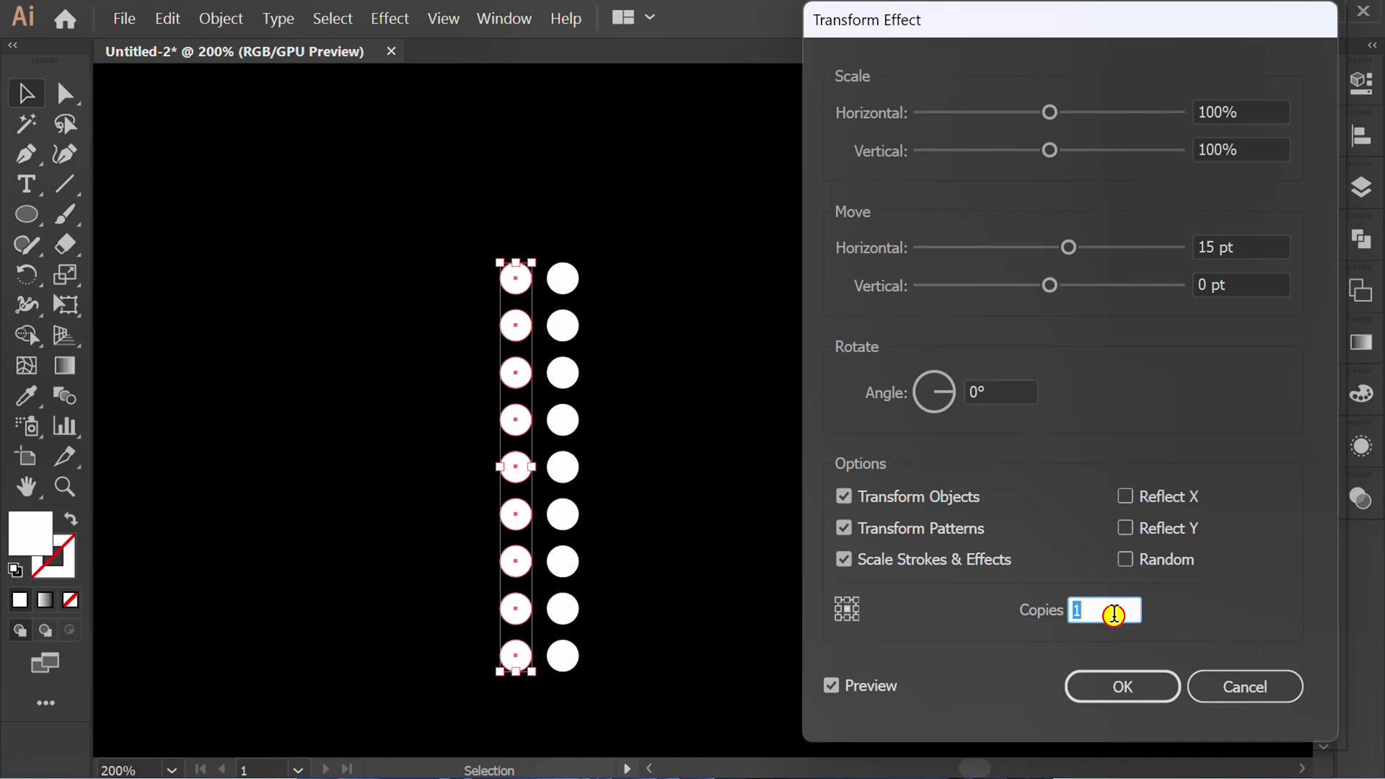
key("Up")
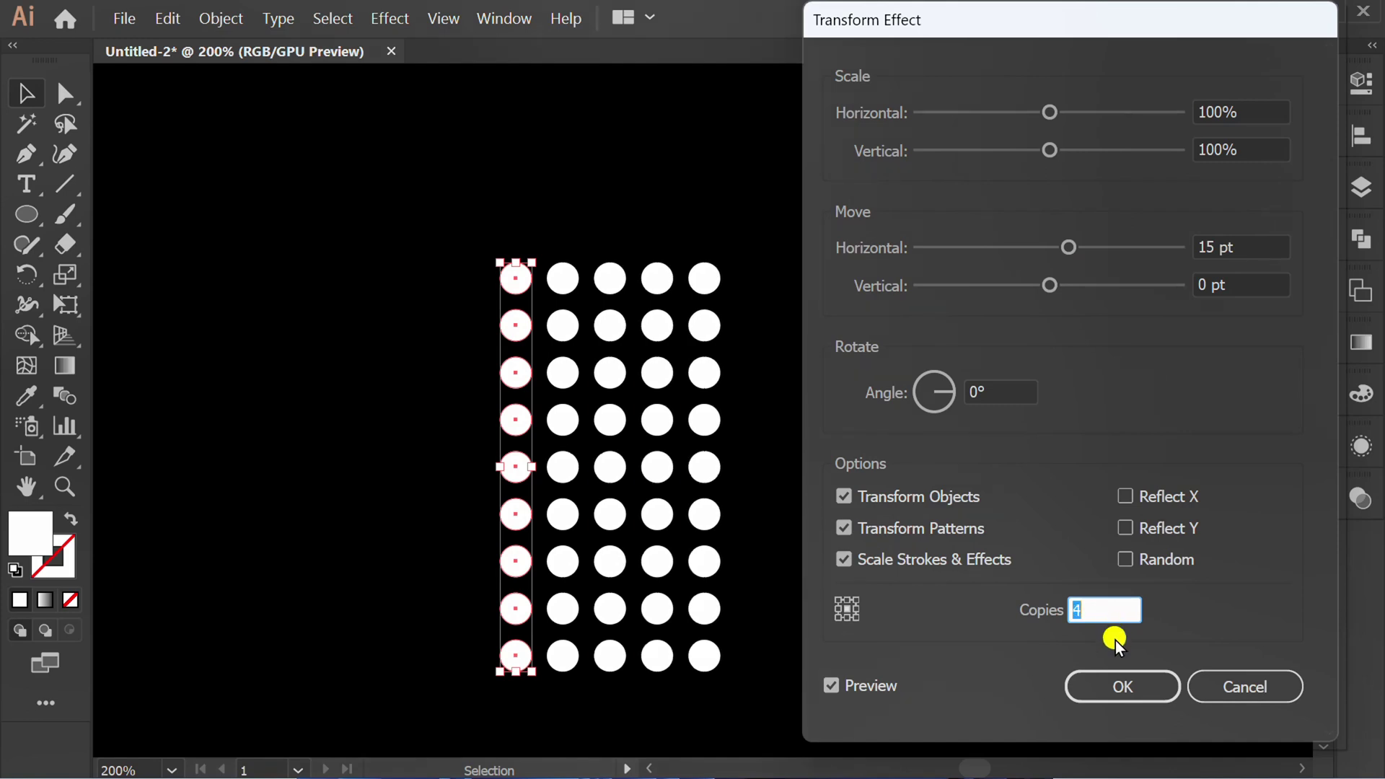
left_click(1163, 688)
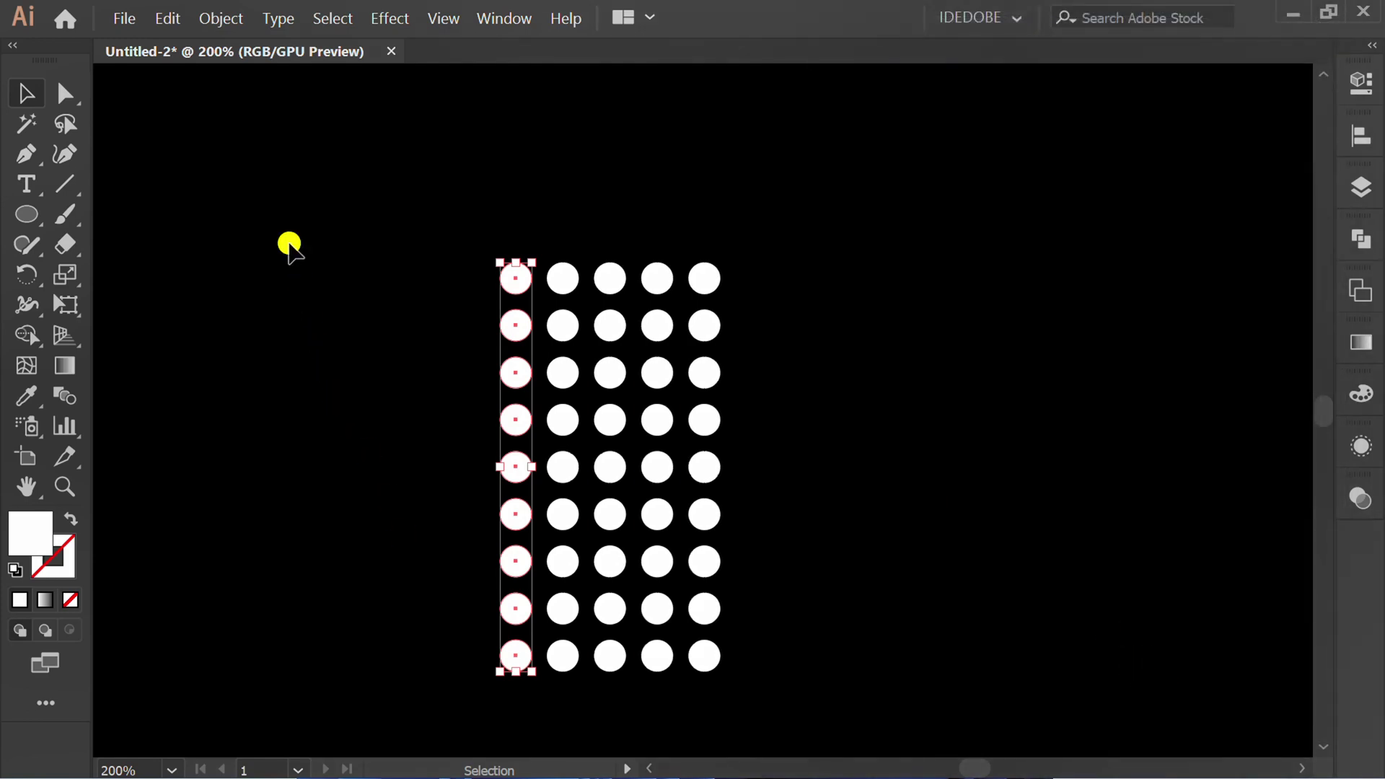
Step: Expand the grid's appearance and ungroup it twice into 45 individual circles
left_click(226, 32)
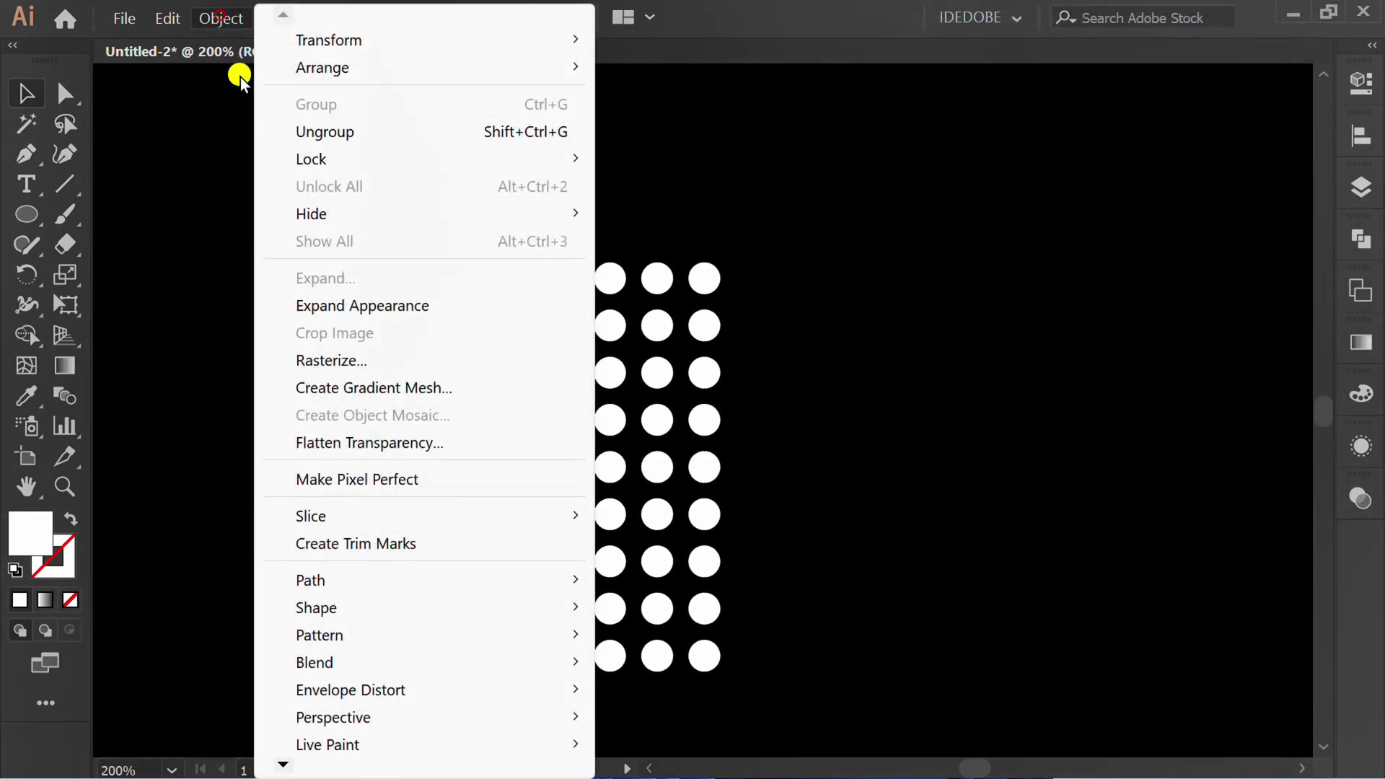
left_click(384, 304)
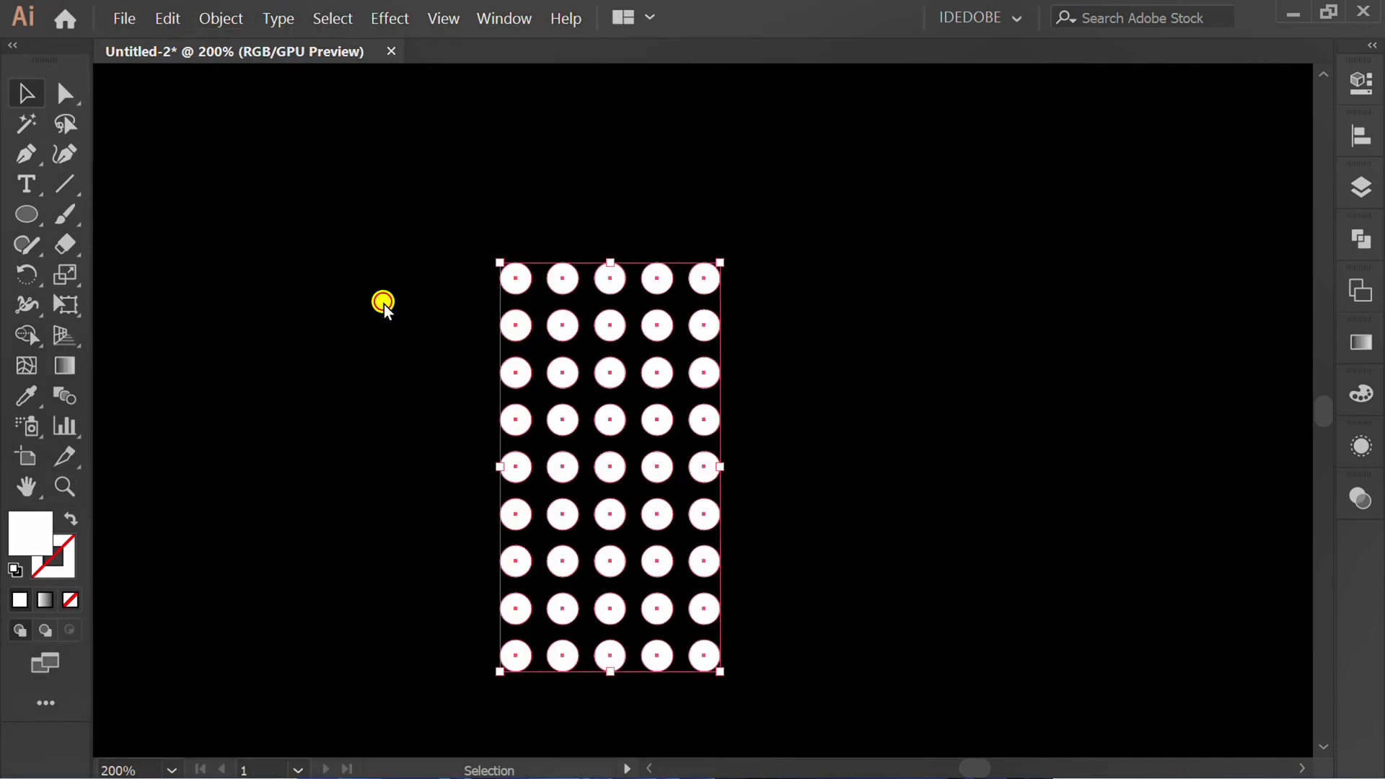
right_click(367, 214)
left_click(463, 427)
right_click(387, 242)
left_click(489, 424)
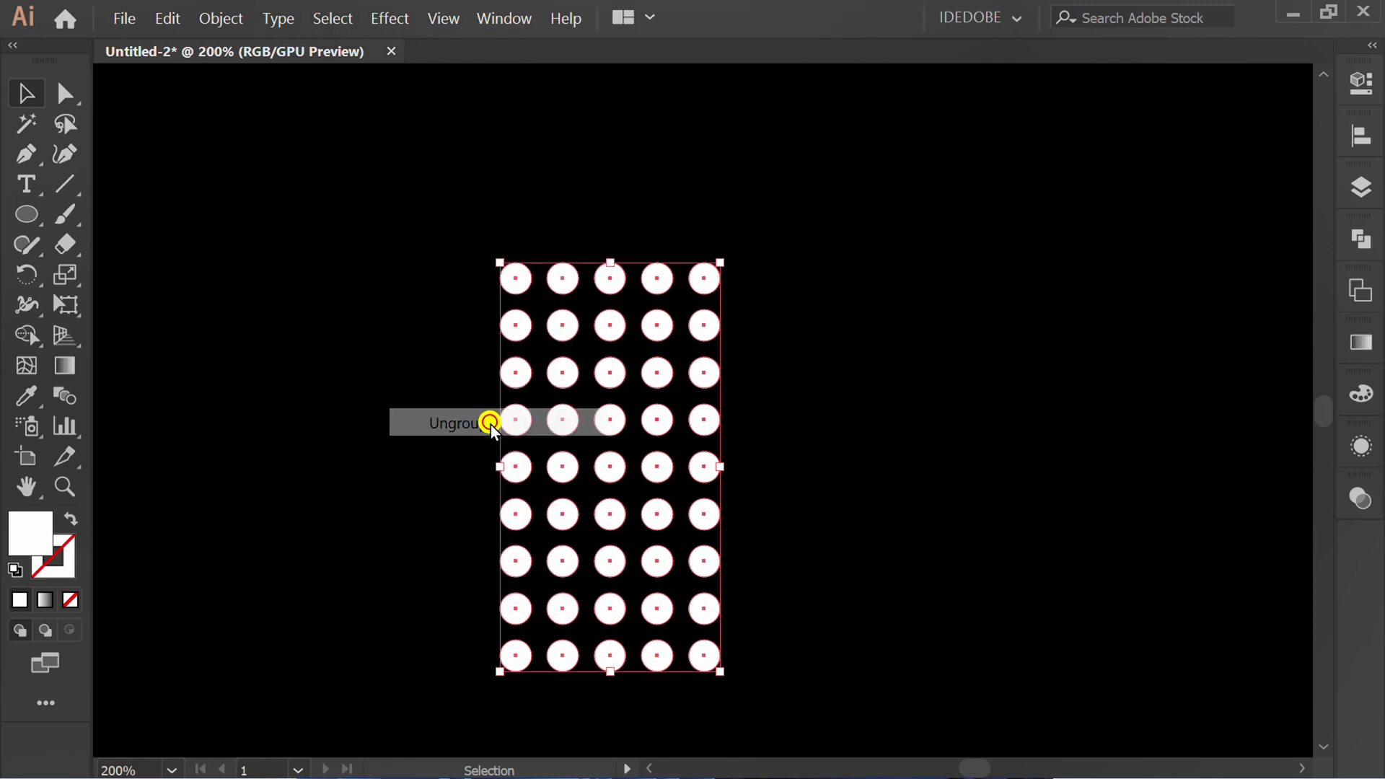
Step: Delete individual circles one by one along the grid's diagonals
left_click(418, 435)
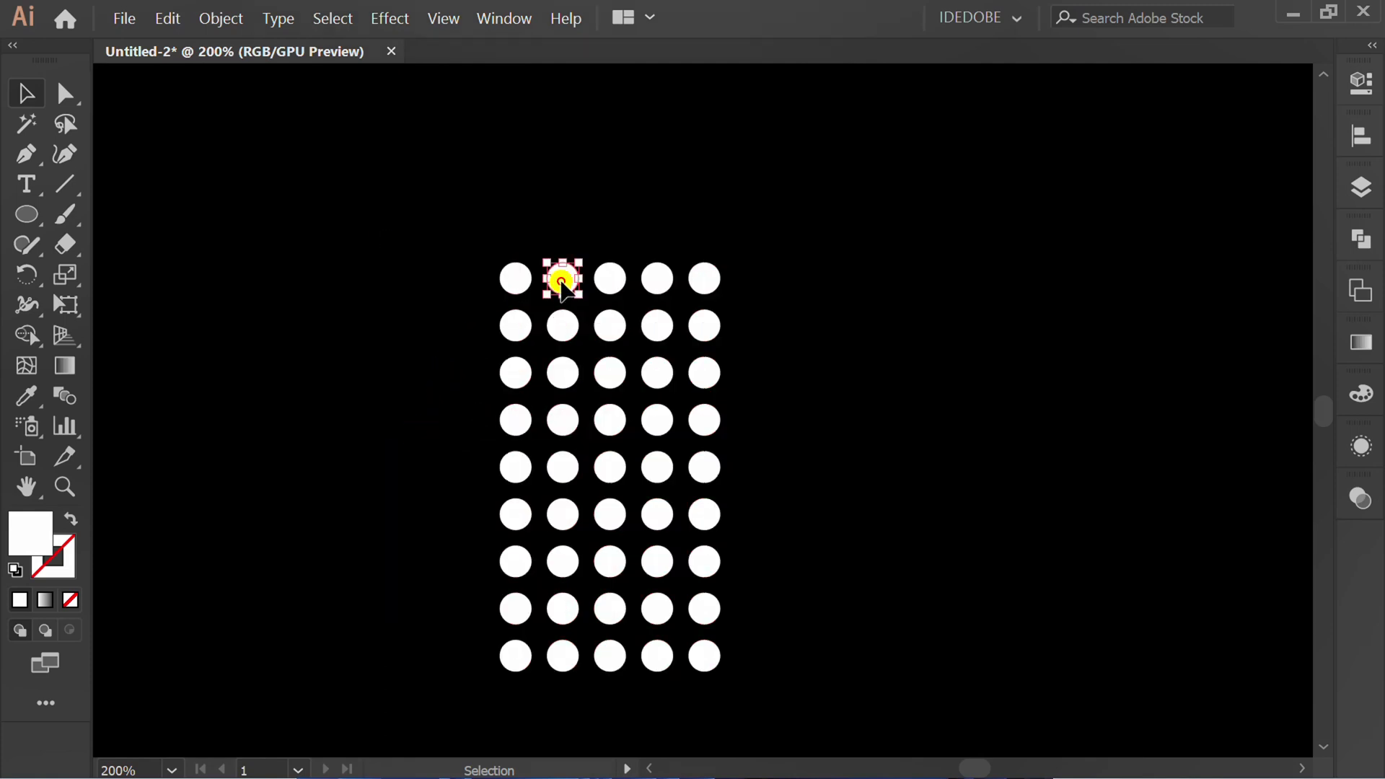
key("Delete")
left_click(610, 325)
key("Delete")
left_click(658, 373)
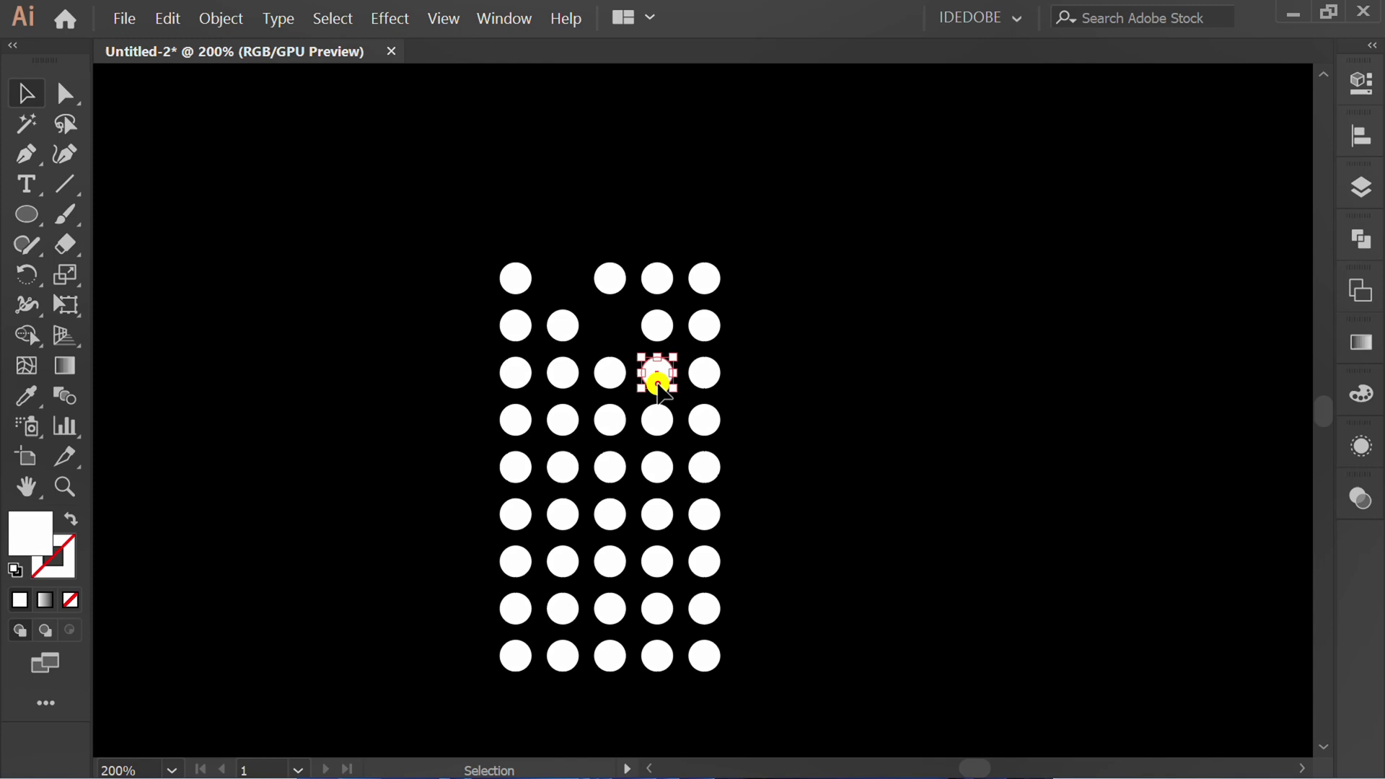
key("Delete")
left_click(705, 422)
key("Delete")
left_click(705, 514)
key("Delete")
left_click(657, 561)
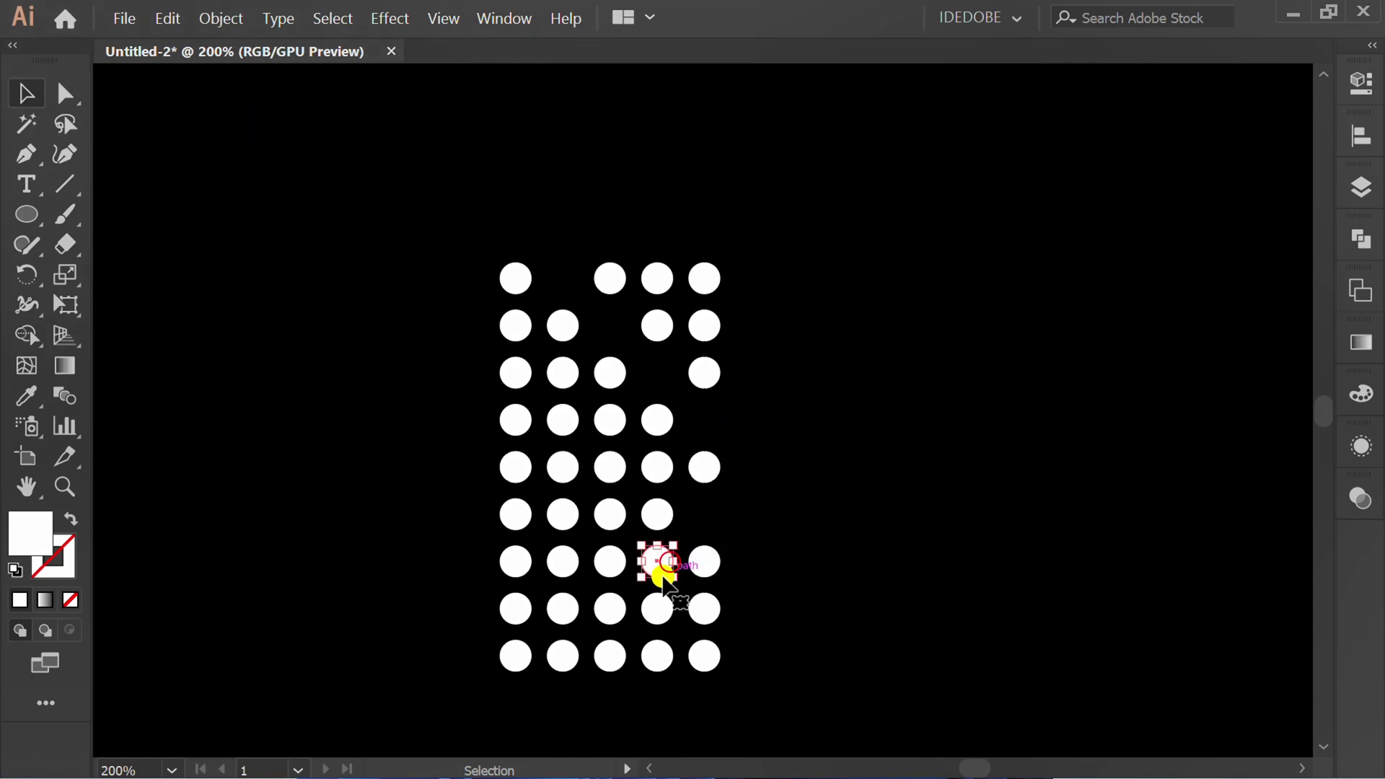
key("Delete")
left_click(611, 609)
key("Delete")
left_click(562, 656)
Step: Remove the remaining corner circles to leave a 25-dot arrowhead, then select the left column's middle five dots
key("Delete")
left_click_drag(745, 551, 705, 674)
key("Delete")
left_click_drag(682, 592, 613, 678)
key("Delete")
key("Delete")
left_click_drag(736, 207, 599, 289)
key("Delete")
key("Delete")
left_click_drag(760, 296, 685, 393)
key("Delete")
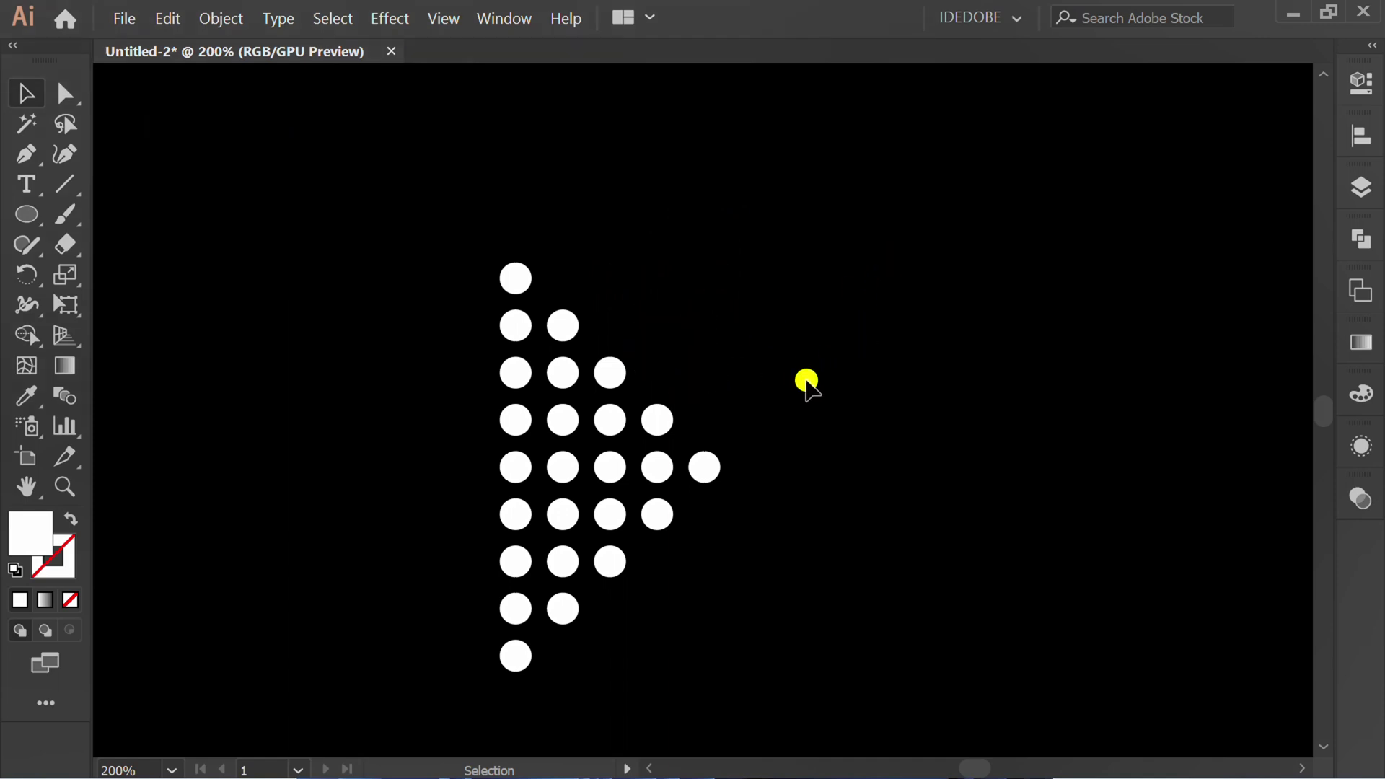
key("space")
left_click_drag(806, 380, 906, 316)
left_click_drag(628, 285, 550, 512)
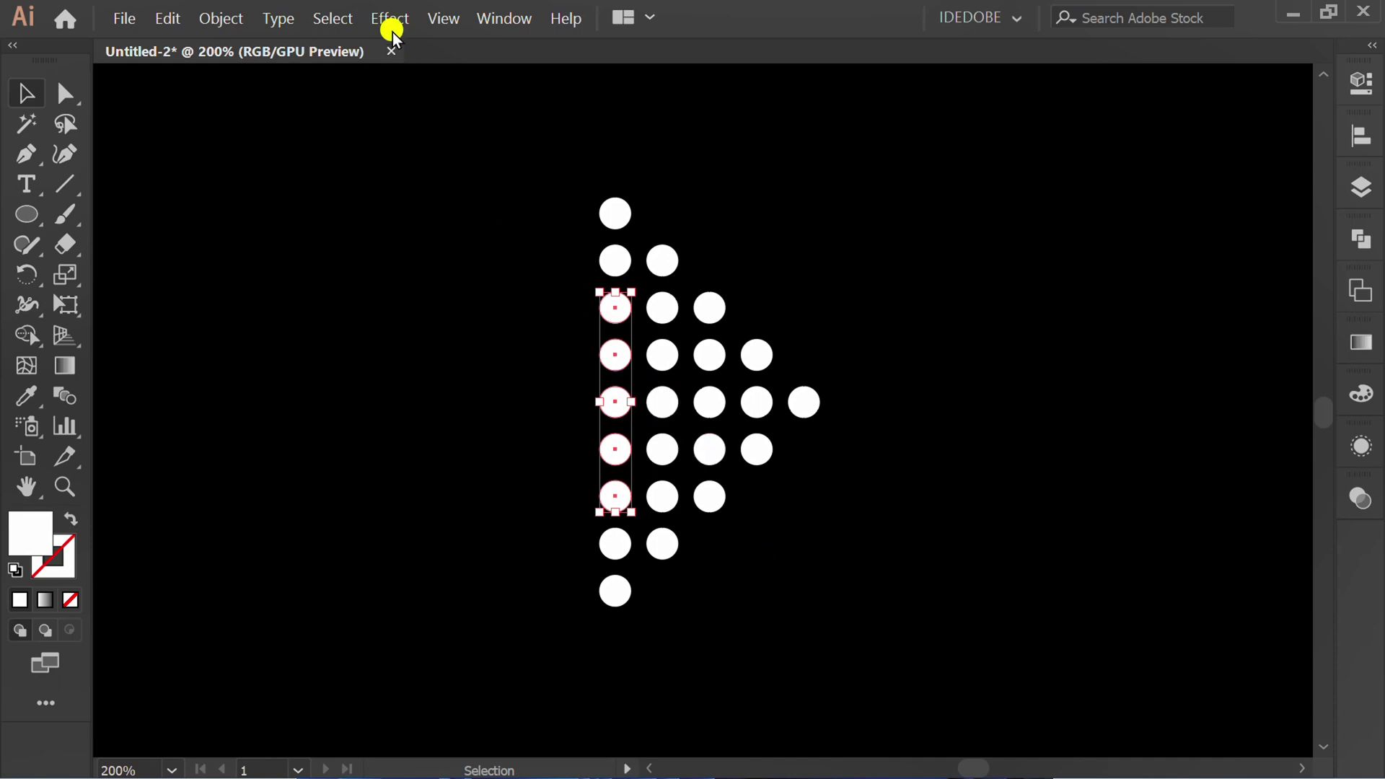
Step: Apply a Transform effect to the selected dots: scale 95%, move −17 pt horizontally, 10 copies
left_click(390, 20)
mouse_move(485, 210)
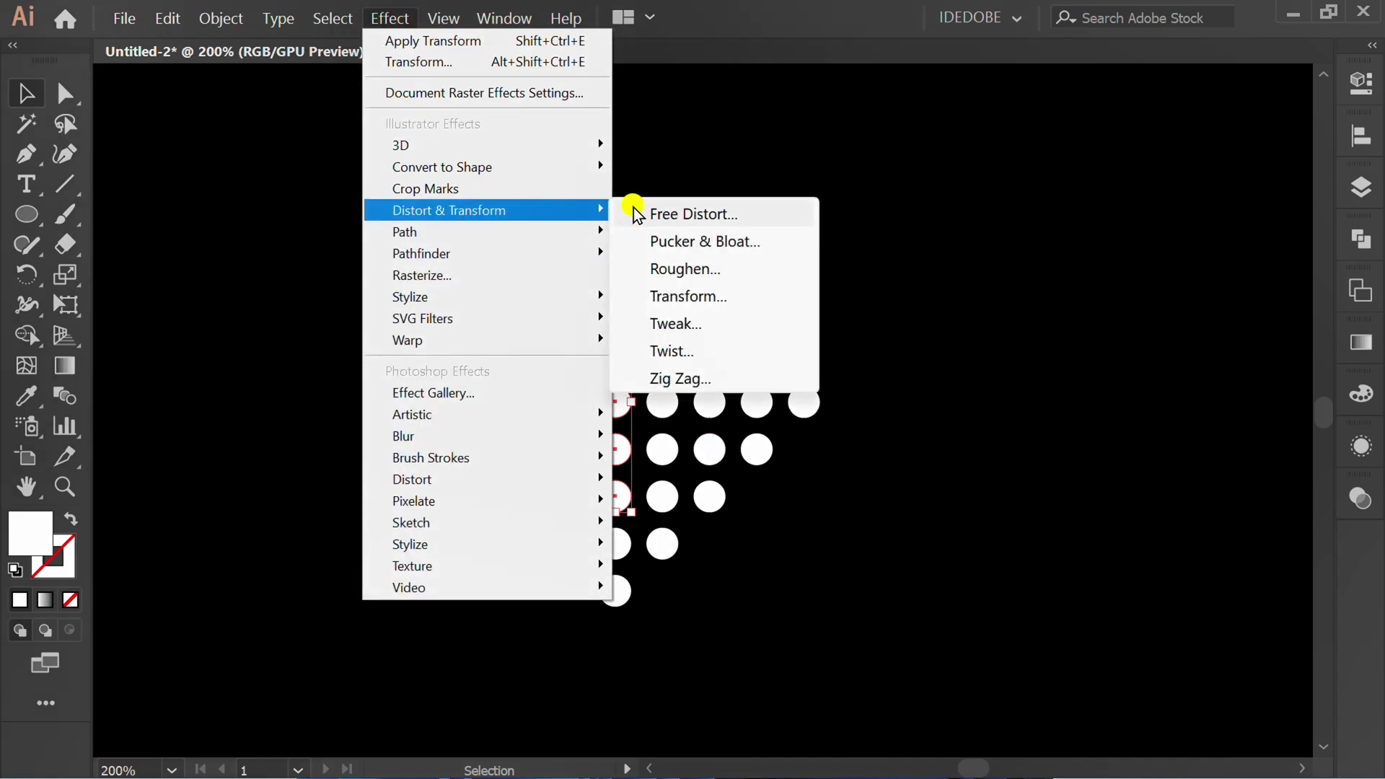
left_click(725, 297)
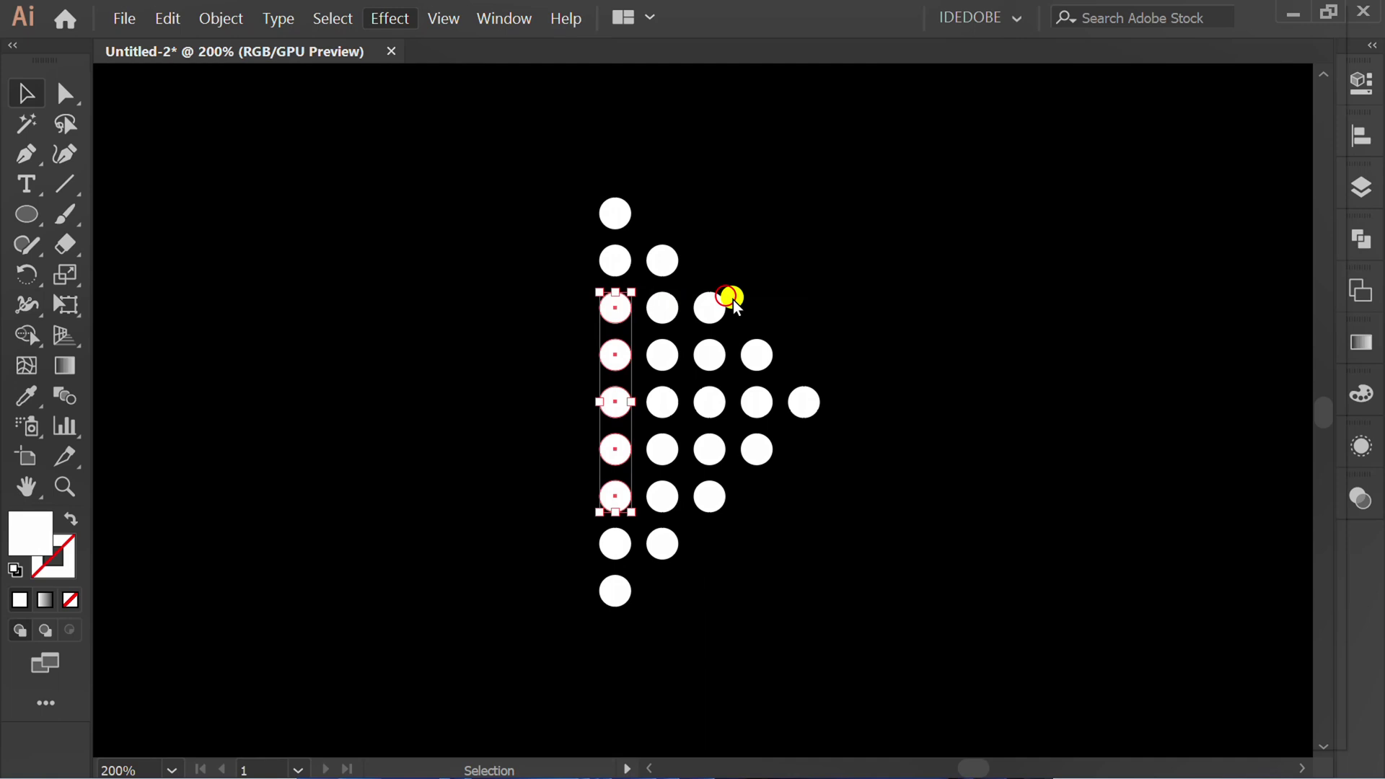
left_click(828, 687)
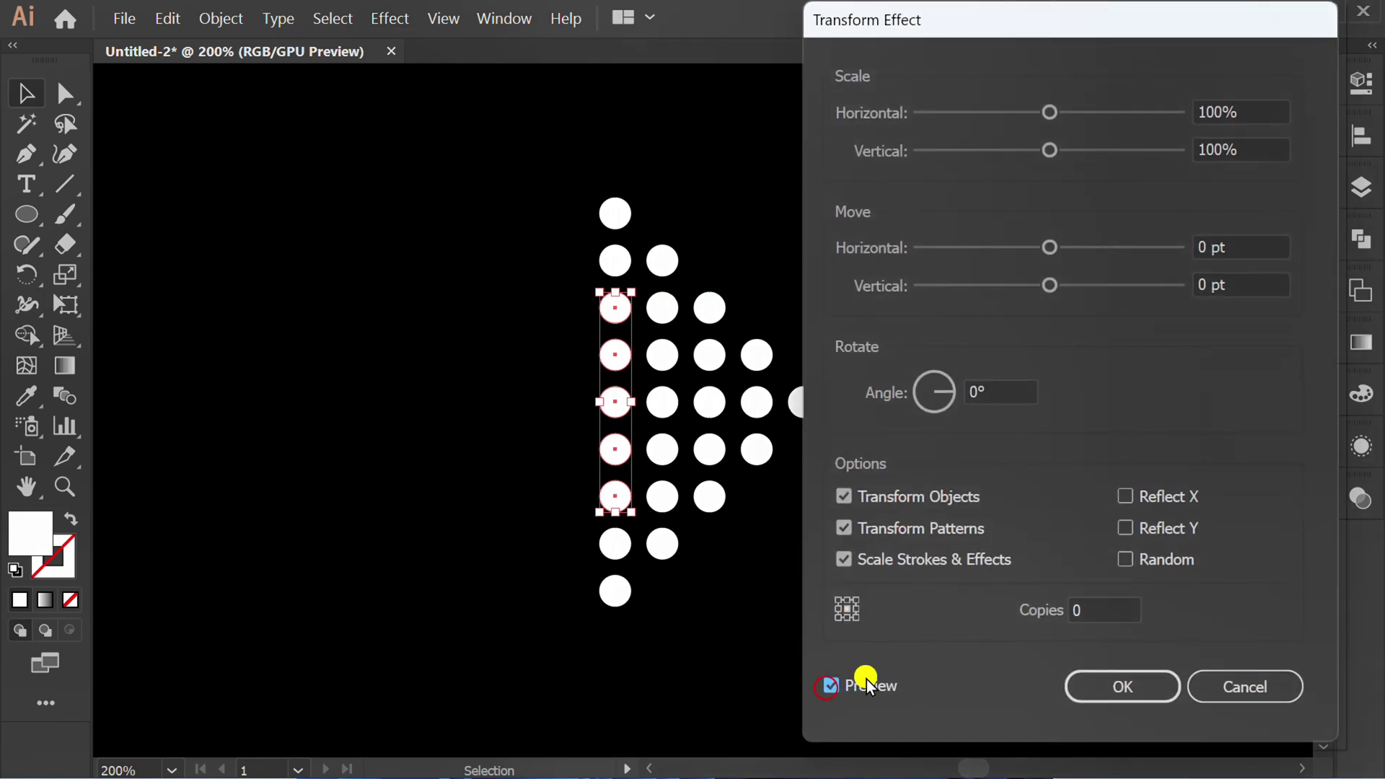
left_click_drag(1245, 123, 1144, 114)
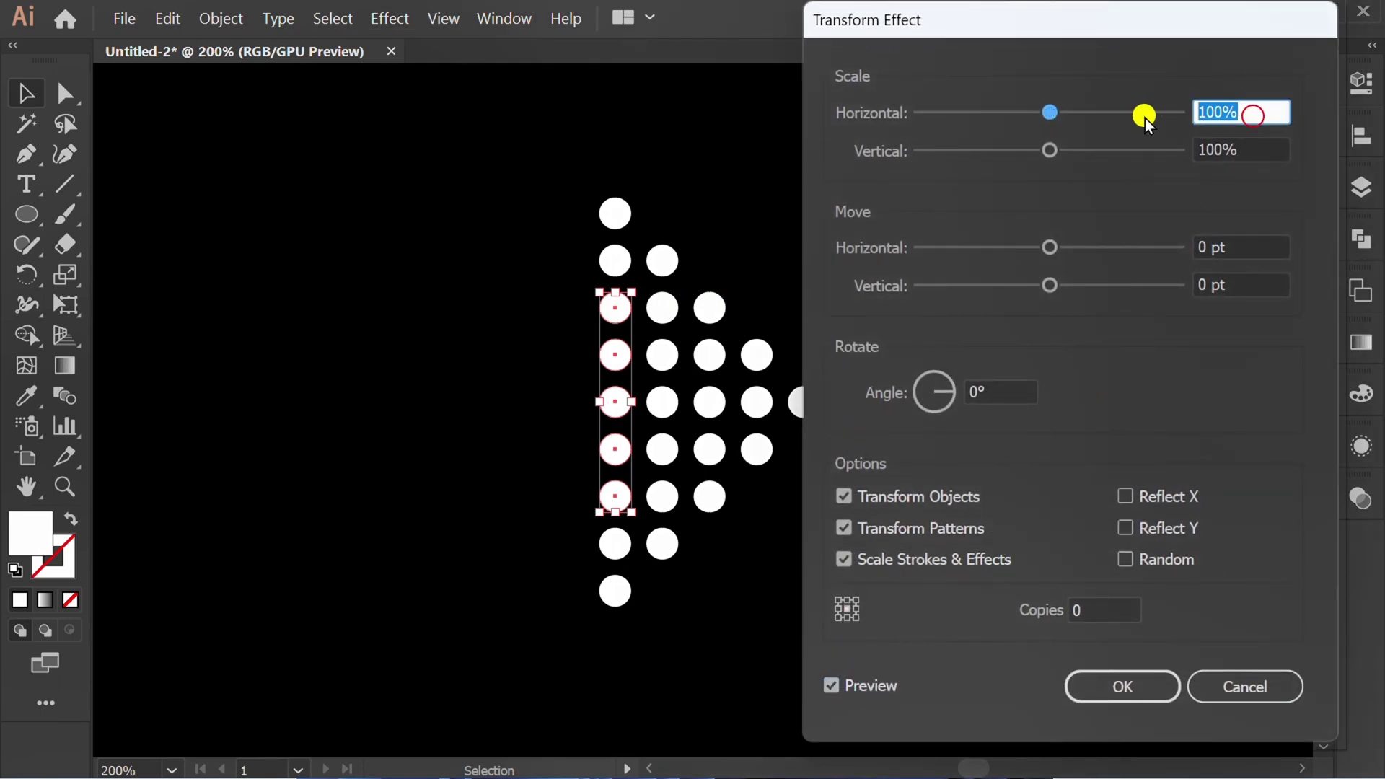
type("95")
left_click_drag(1262, 149, 1133, 151)
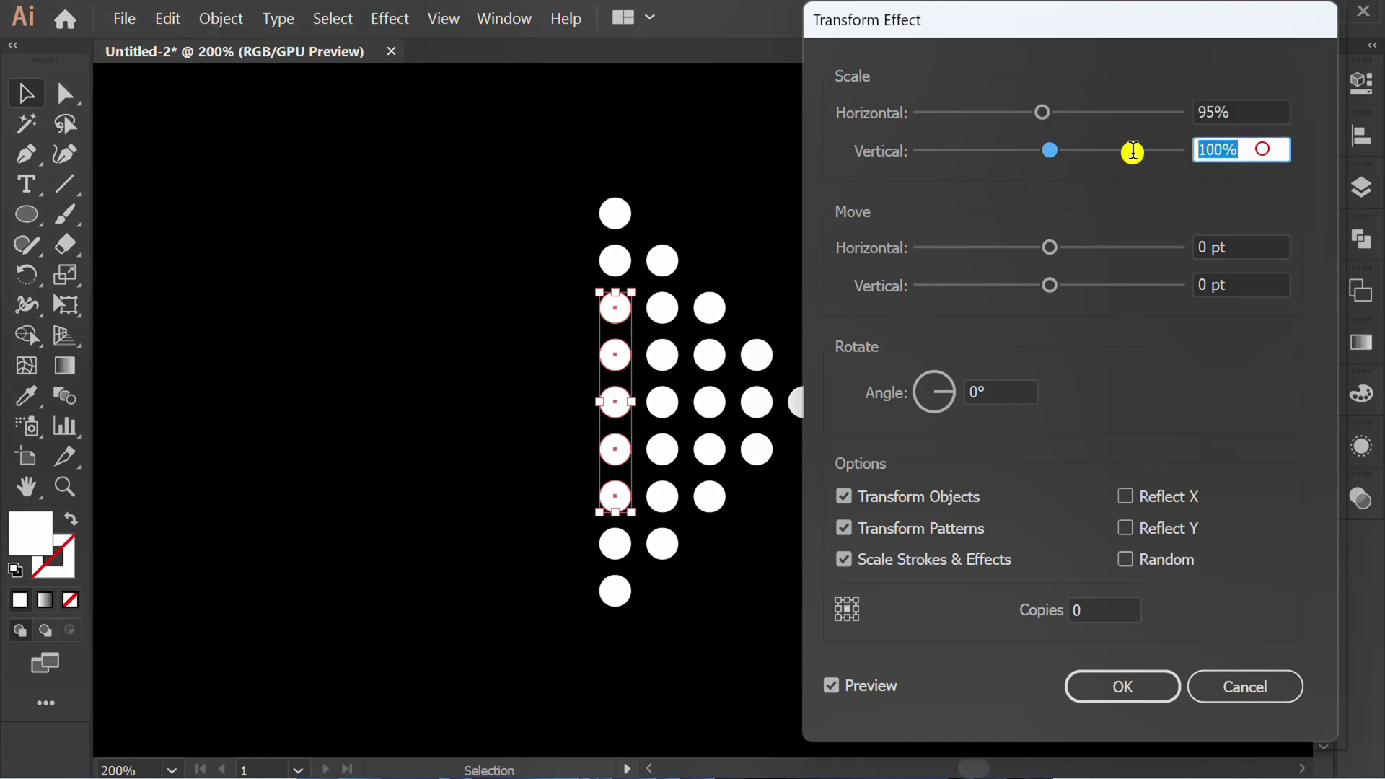
type("95")
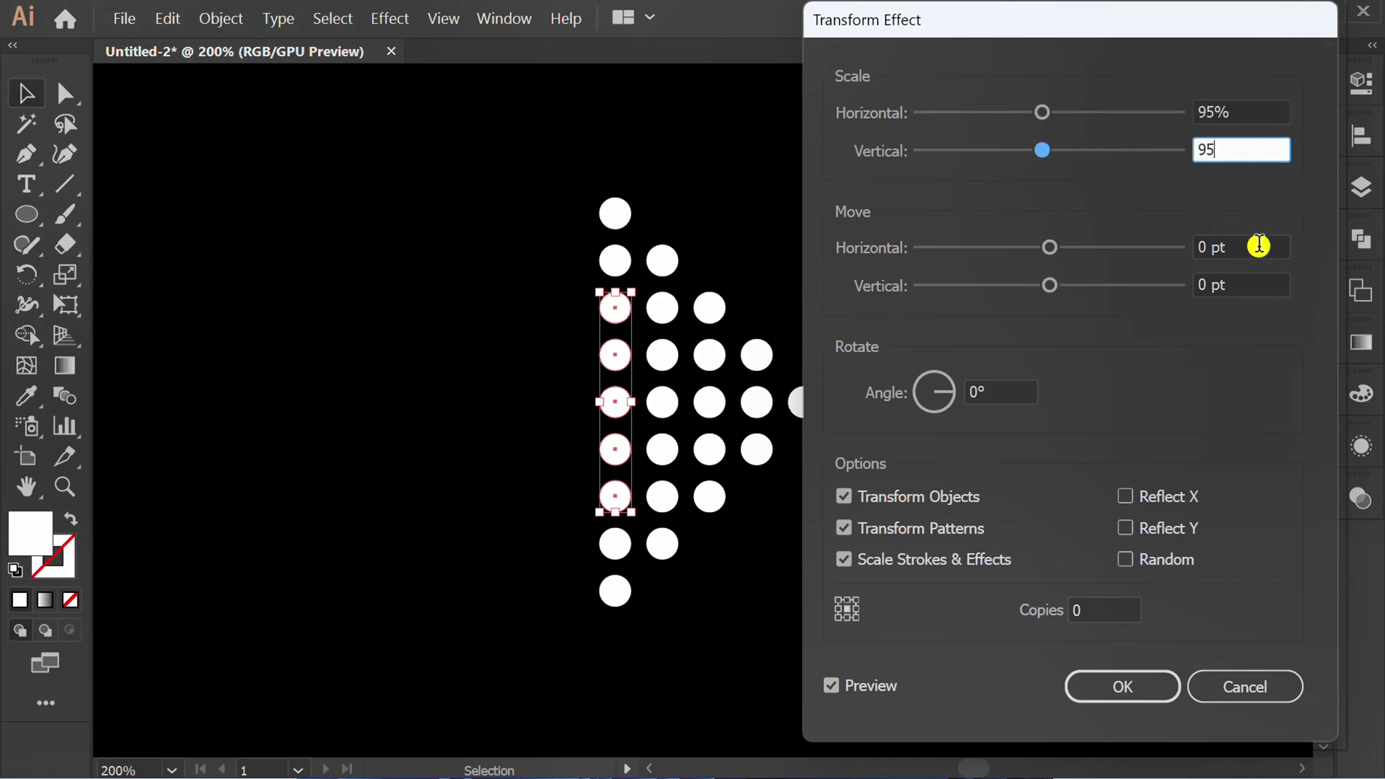
left_click(1258, 247)
key("Down")
key("Down")
key("Down")
key("Down")
key("Down")
key("Down")
key("Down")
key("Down")
key("Down")
key("Down")
key("Down")
key("Down")
key("Down")
key("Down")
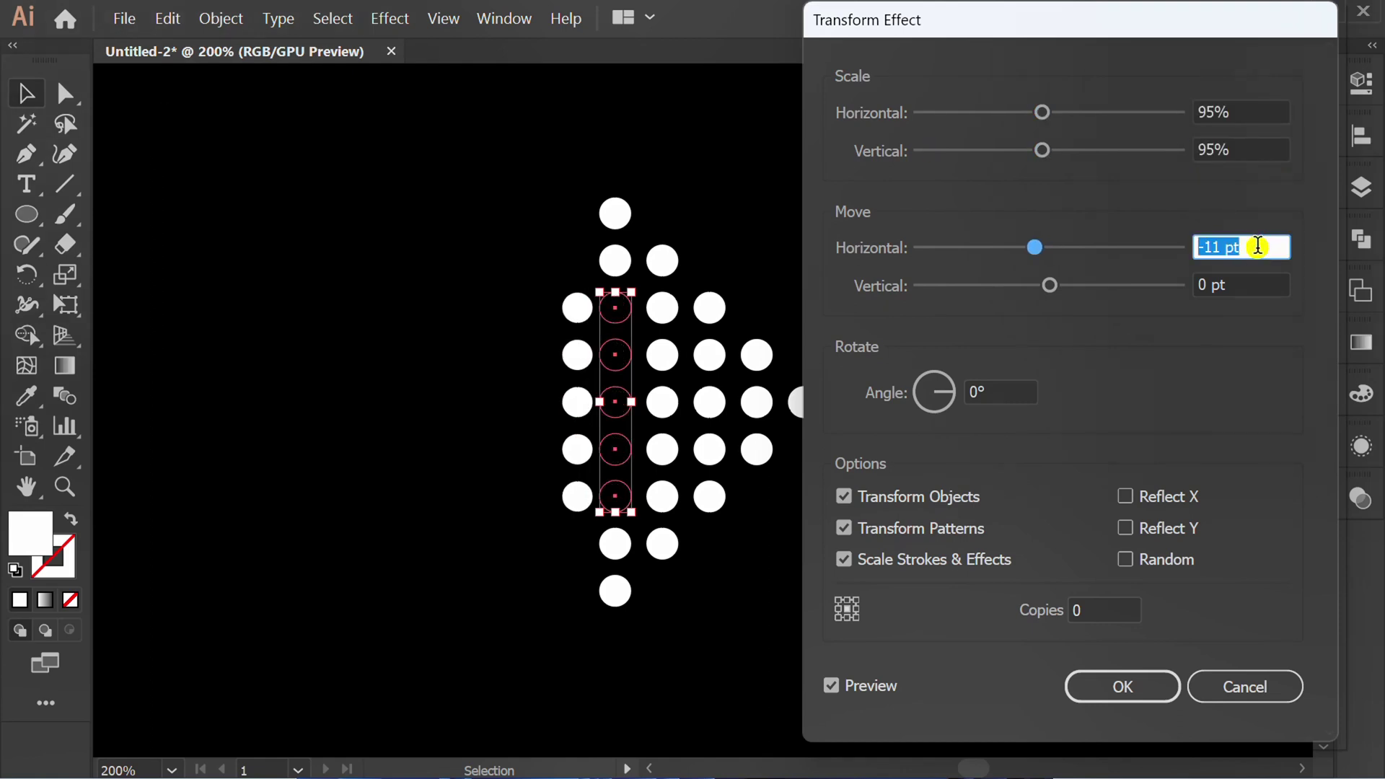
key("Down")
key("Down")
key("Down")
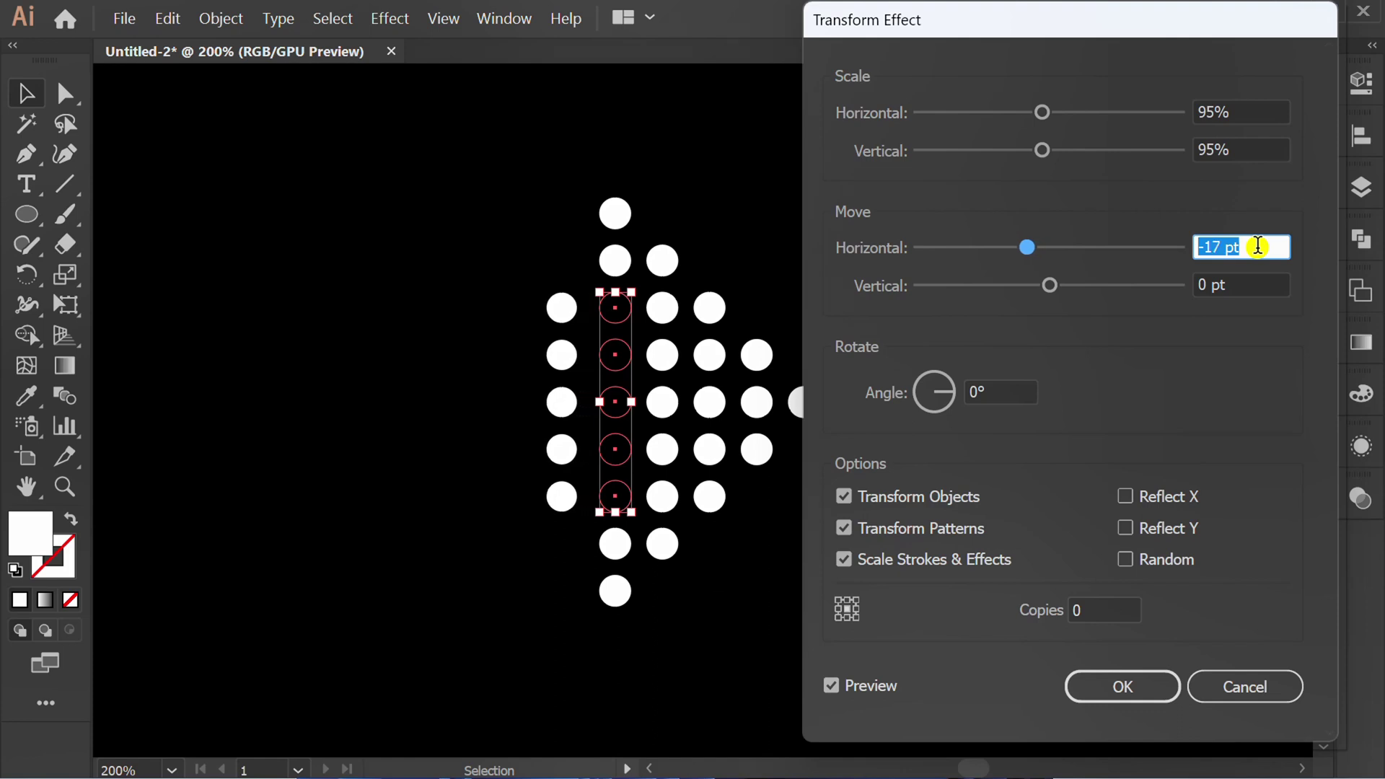
left_click(1111, 609)
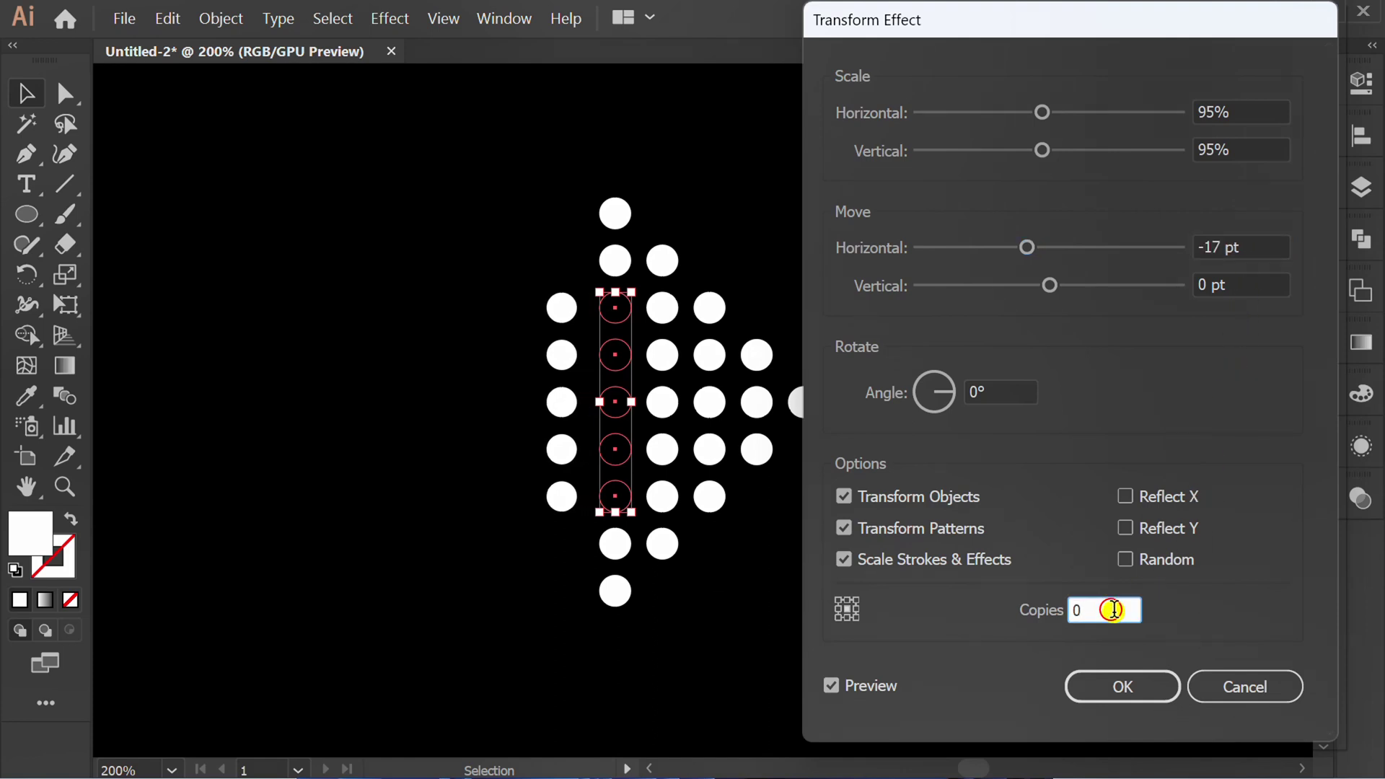
key("Up")
key("Up")
key("Up")
key("Up")
key("Up")
key("Up")
key("Up")
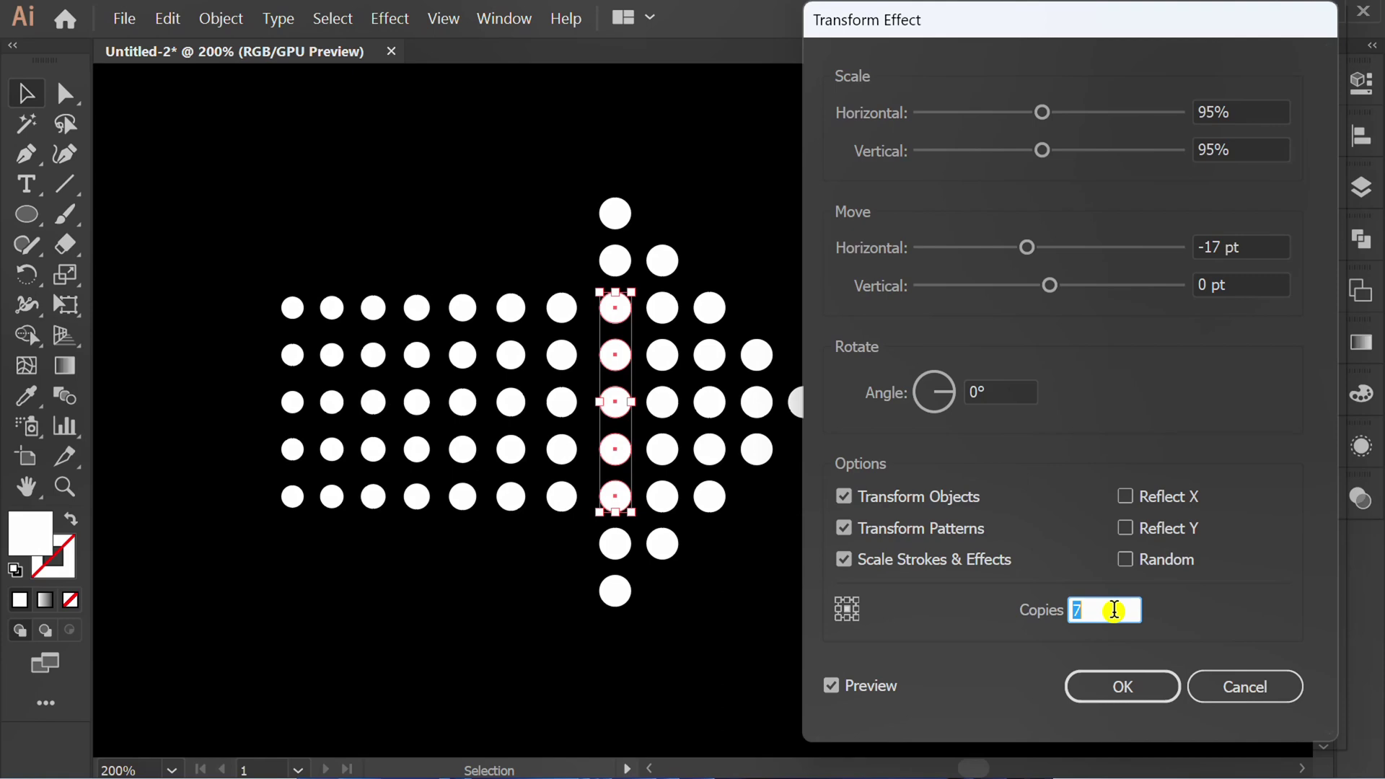
key("Up")
key("Up")
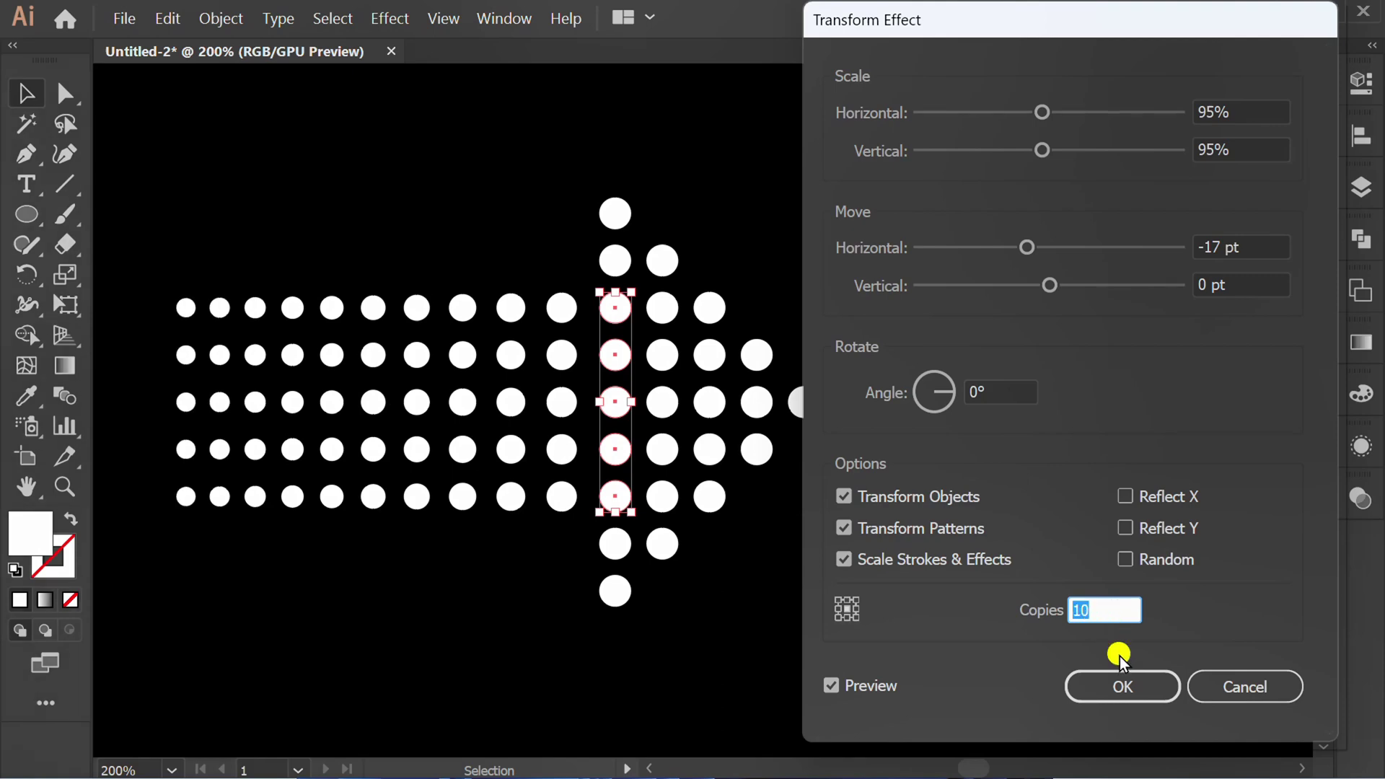
left_click(1165, 691)
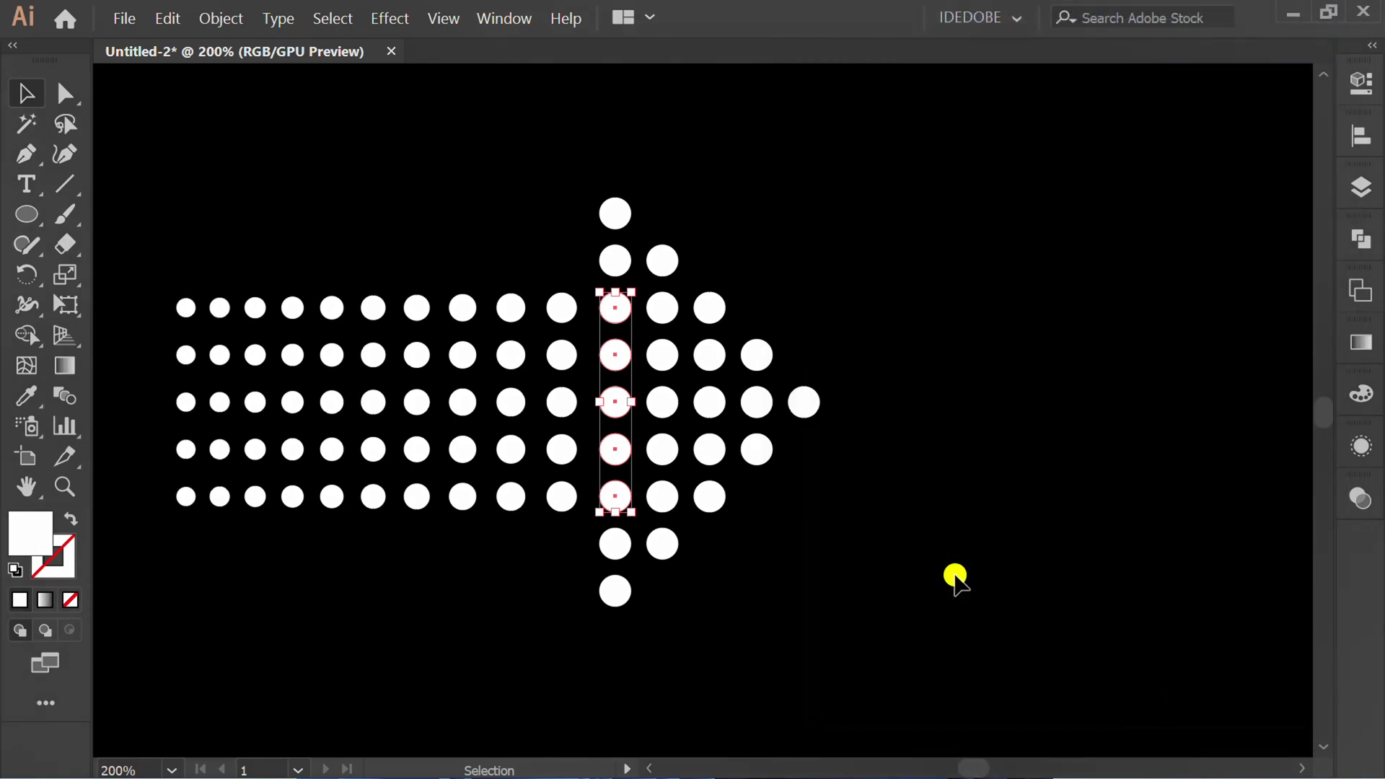
Step: Expand the dot arrow into circles and combine all the dots into one compound shape
left_click(218, 15)
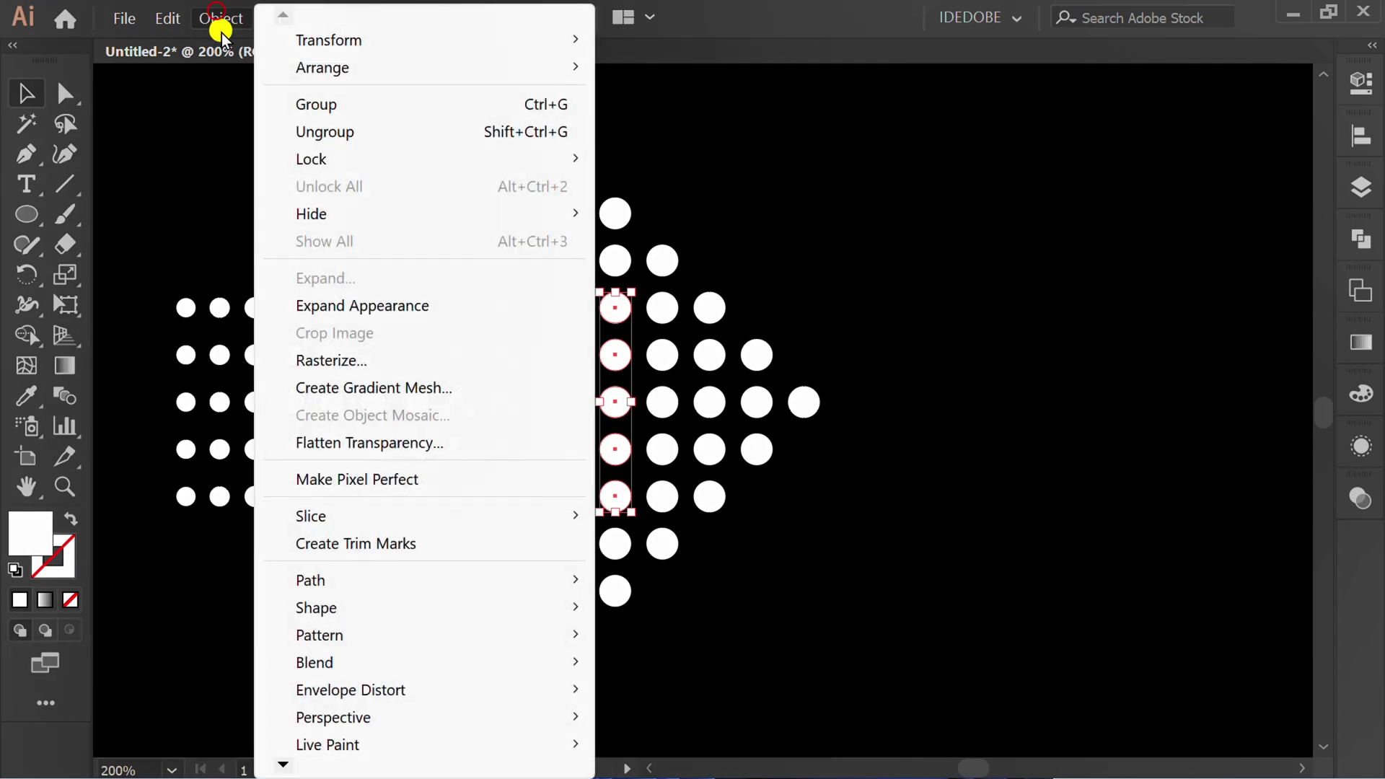
left_click(418, 303)
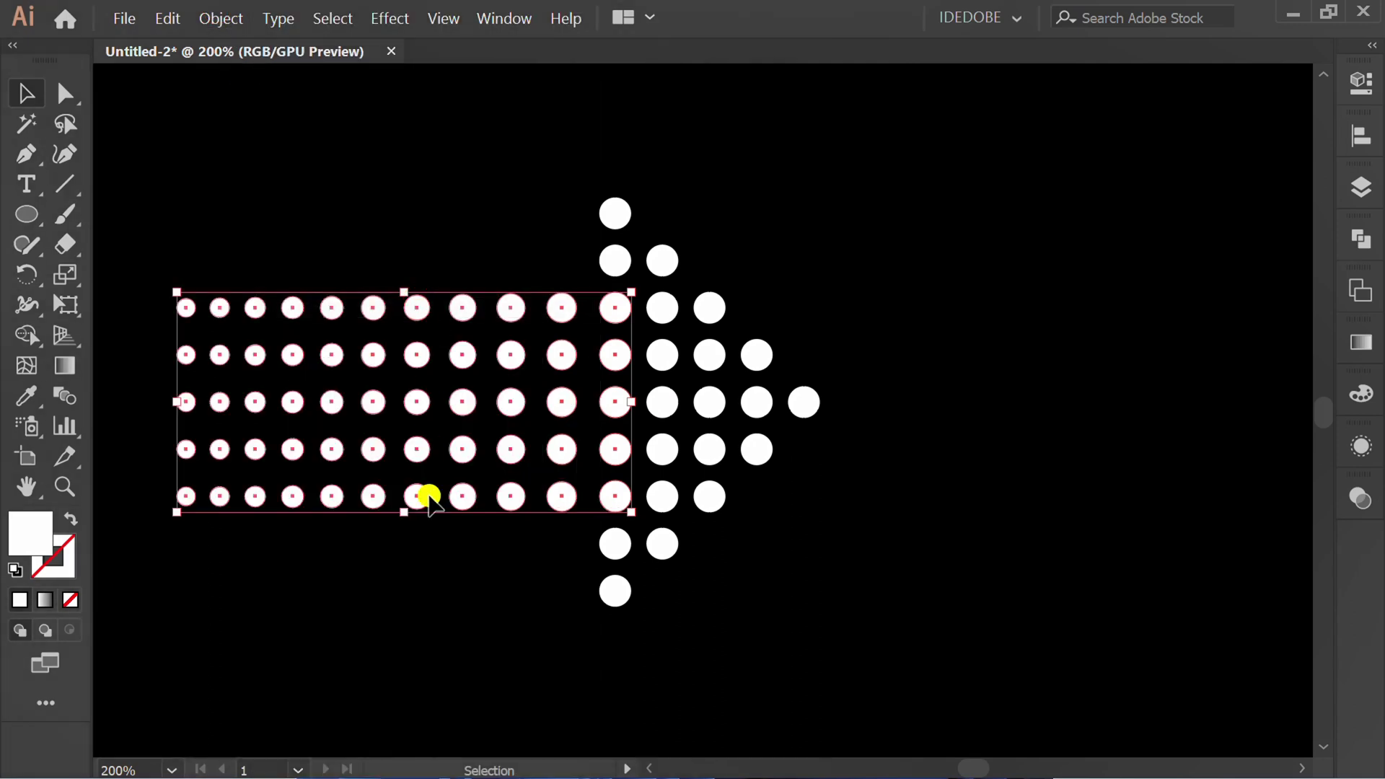
left_click(418, 617)
left_click_drag(903, 176, 285, 608)
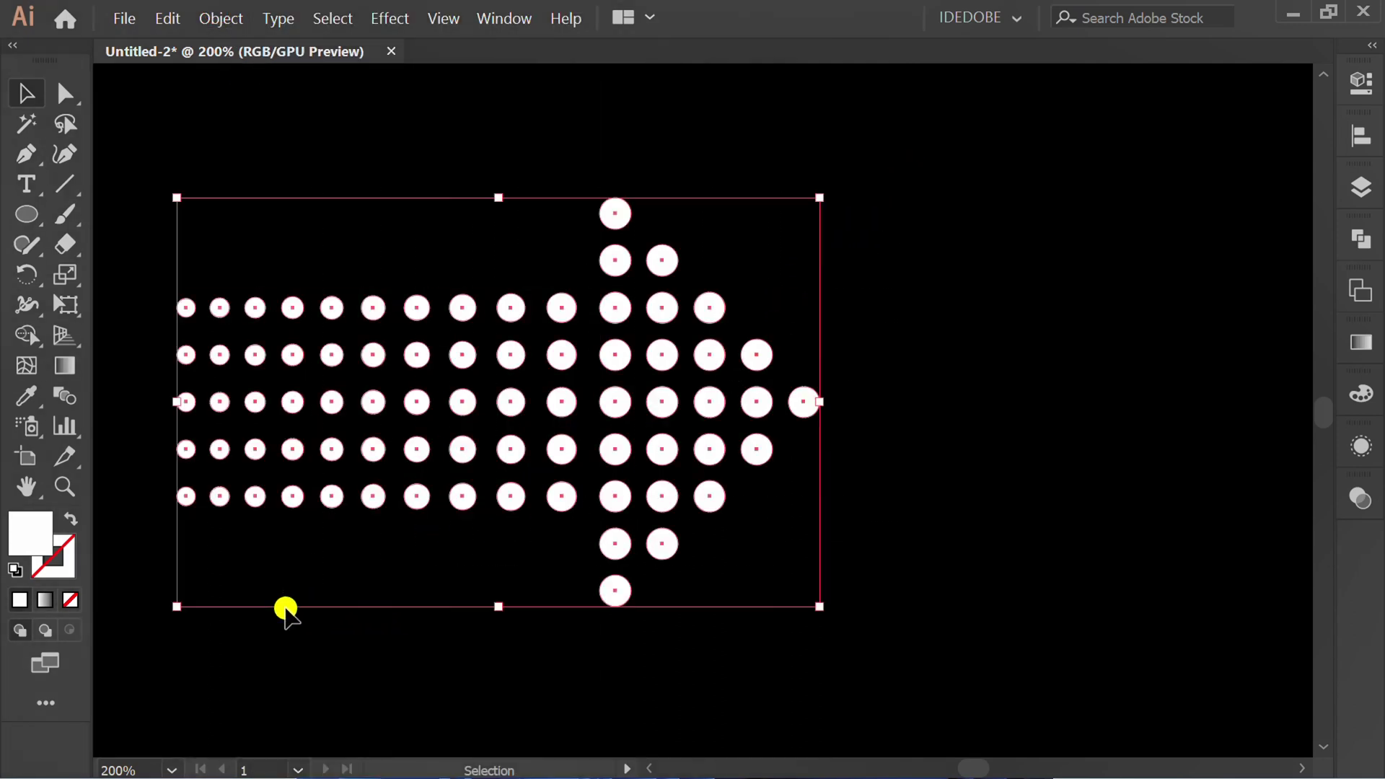
left_click(1359, 239)
left_click(1320, 225)
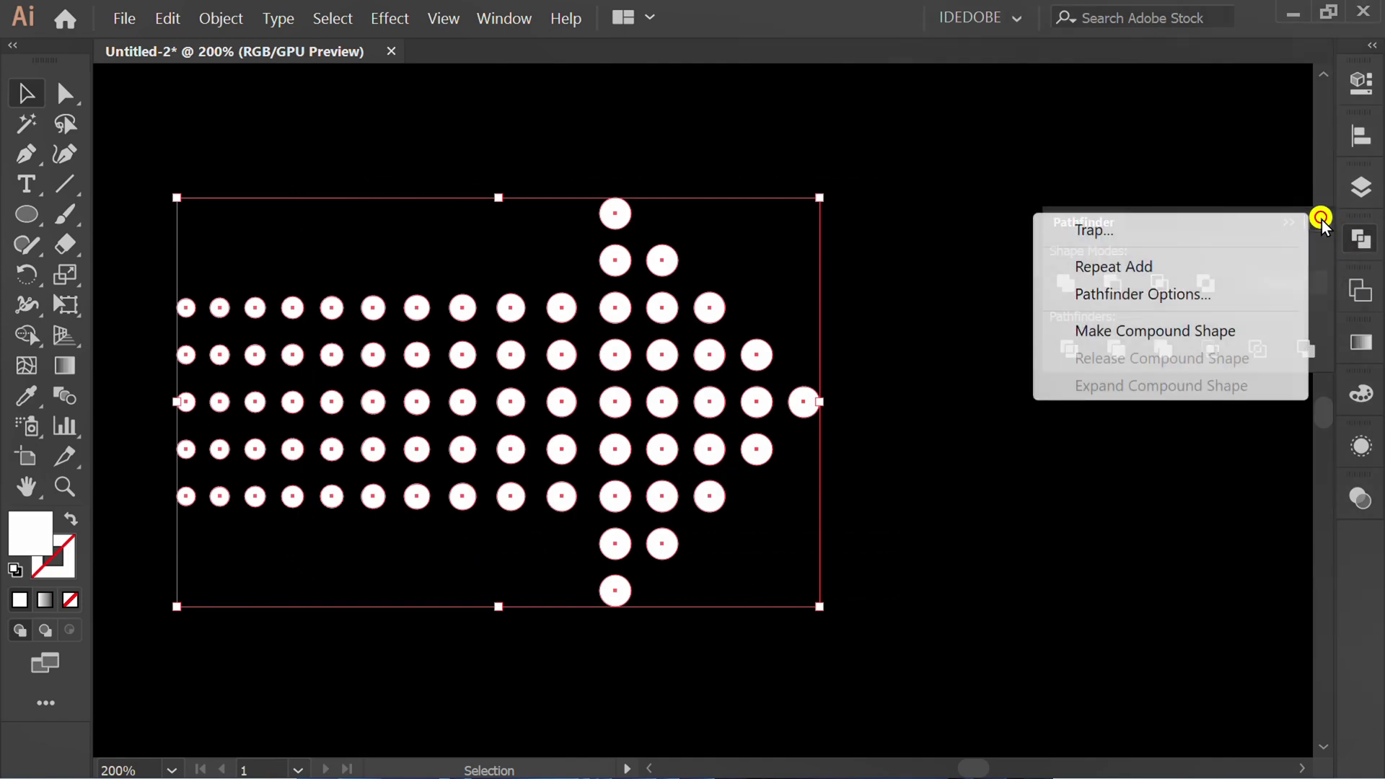
left_click(1182, 330)
left_click(1288, 222)
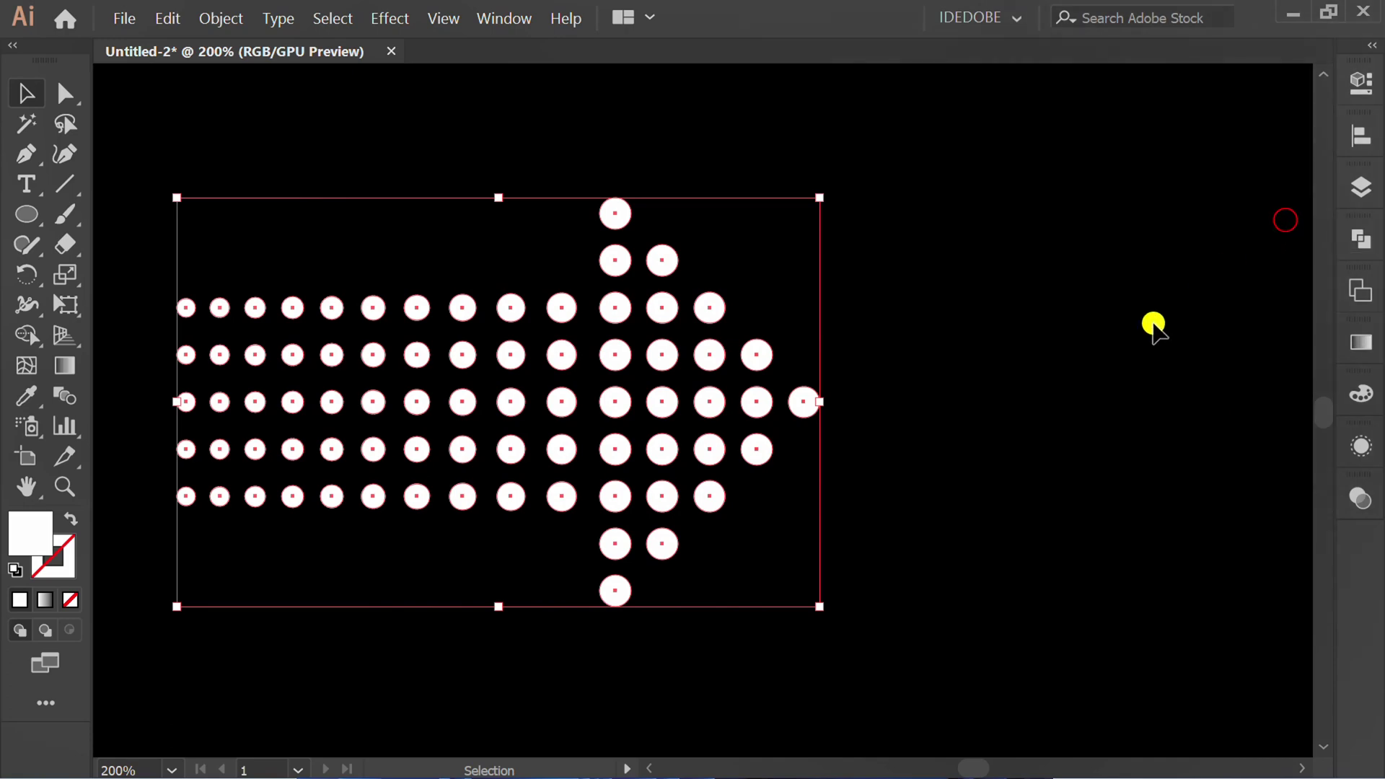
key("ctrl+shift+a")
Step: Draw a rectangle to the right of the dotted arrow
key("ctrl+minus")
key("ctrl+minus")
key("ctrl+minus")
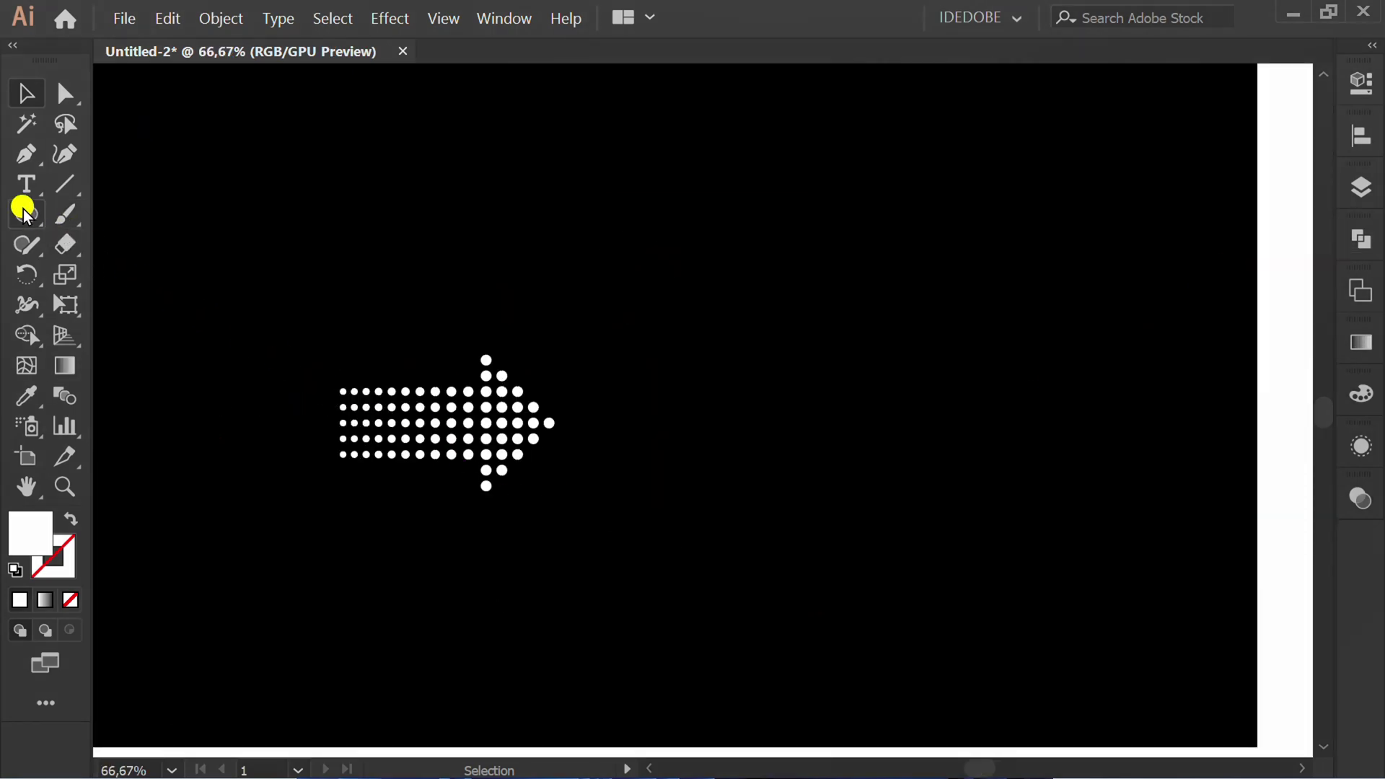
left_click_drag(26, 211, 61, 211)
left_click(152, 213)
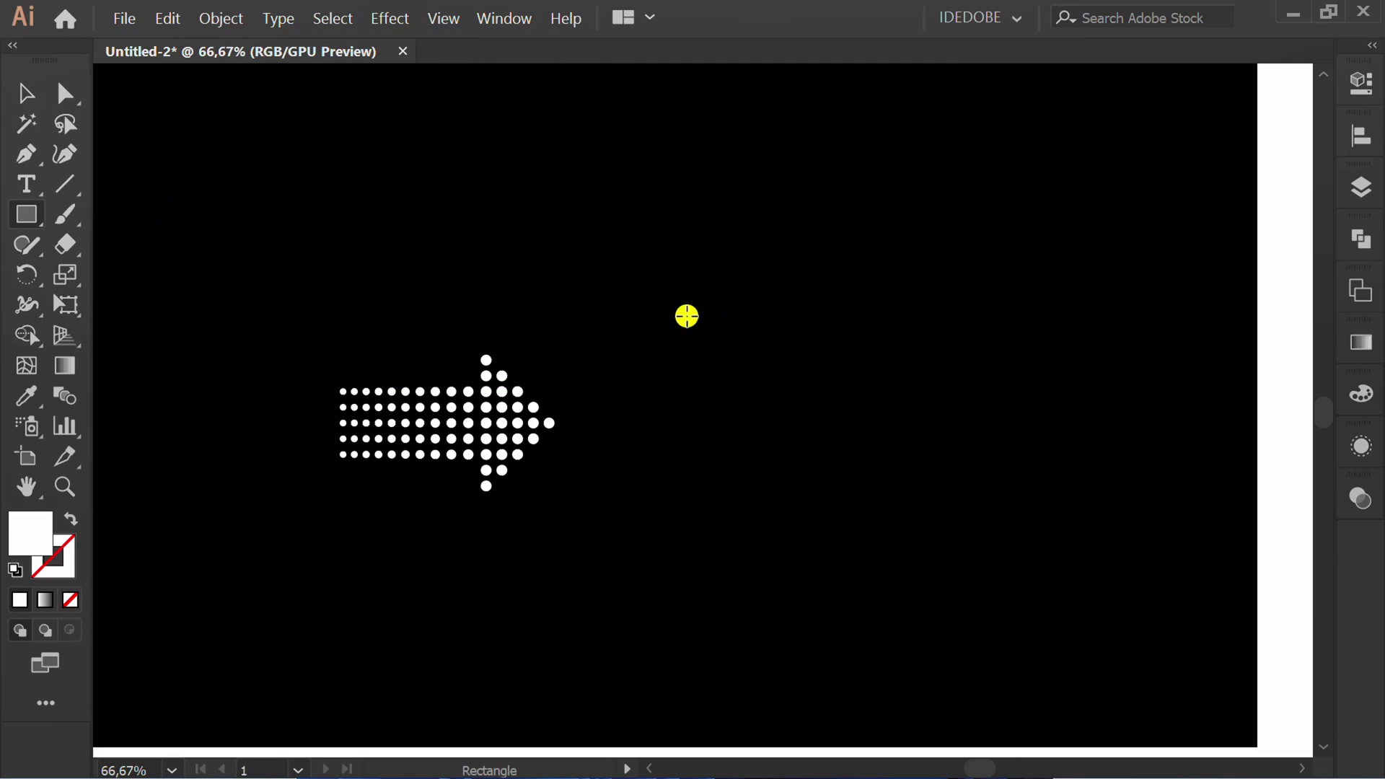
left_click_drag(647, 317, 962, 551)
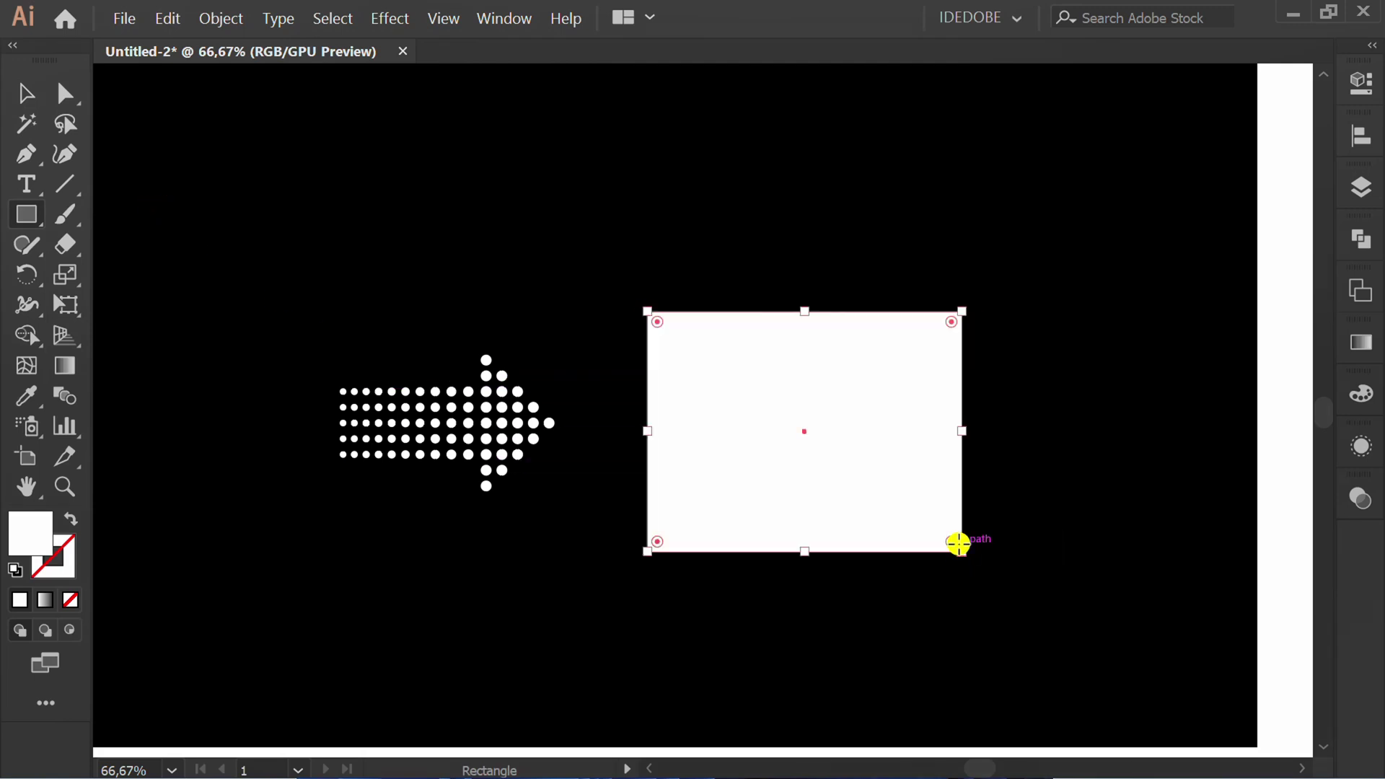
Step: Apply a 0° linear gradient to the rectangle, black on the left to white on the right
left_click(1358, 342)
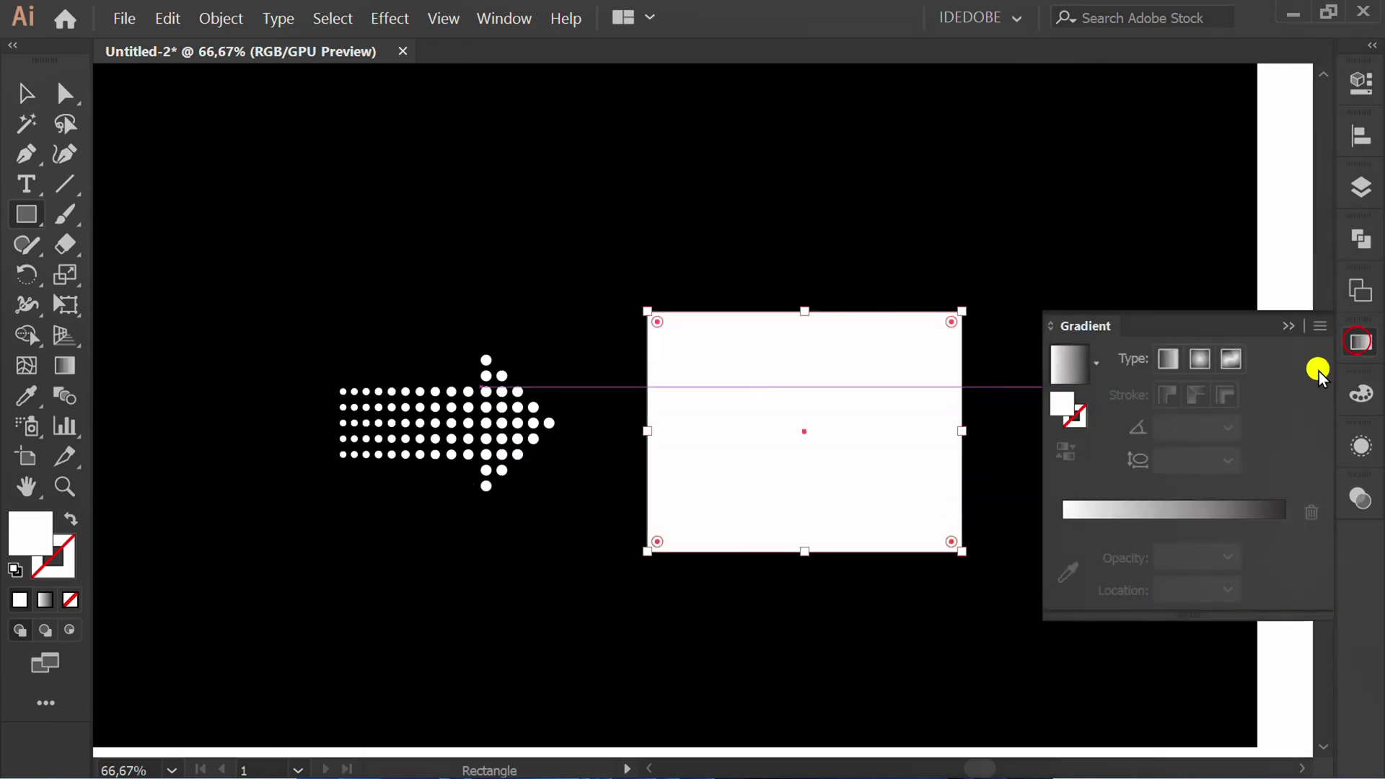
left_click(1068, 365)
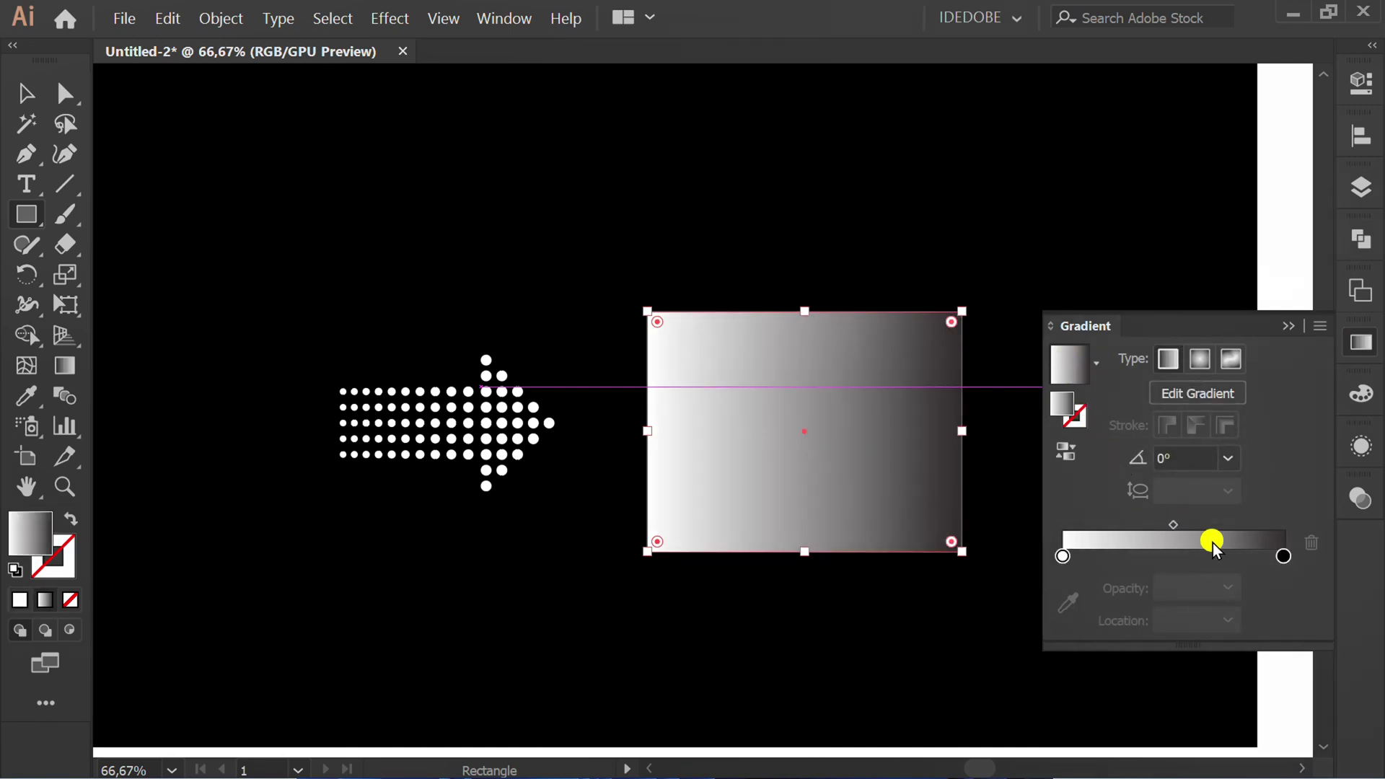
double_click(1283, 557)
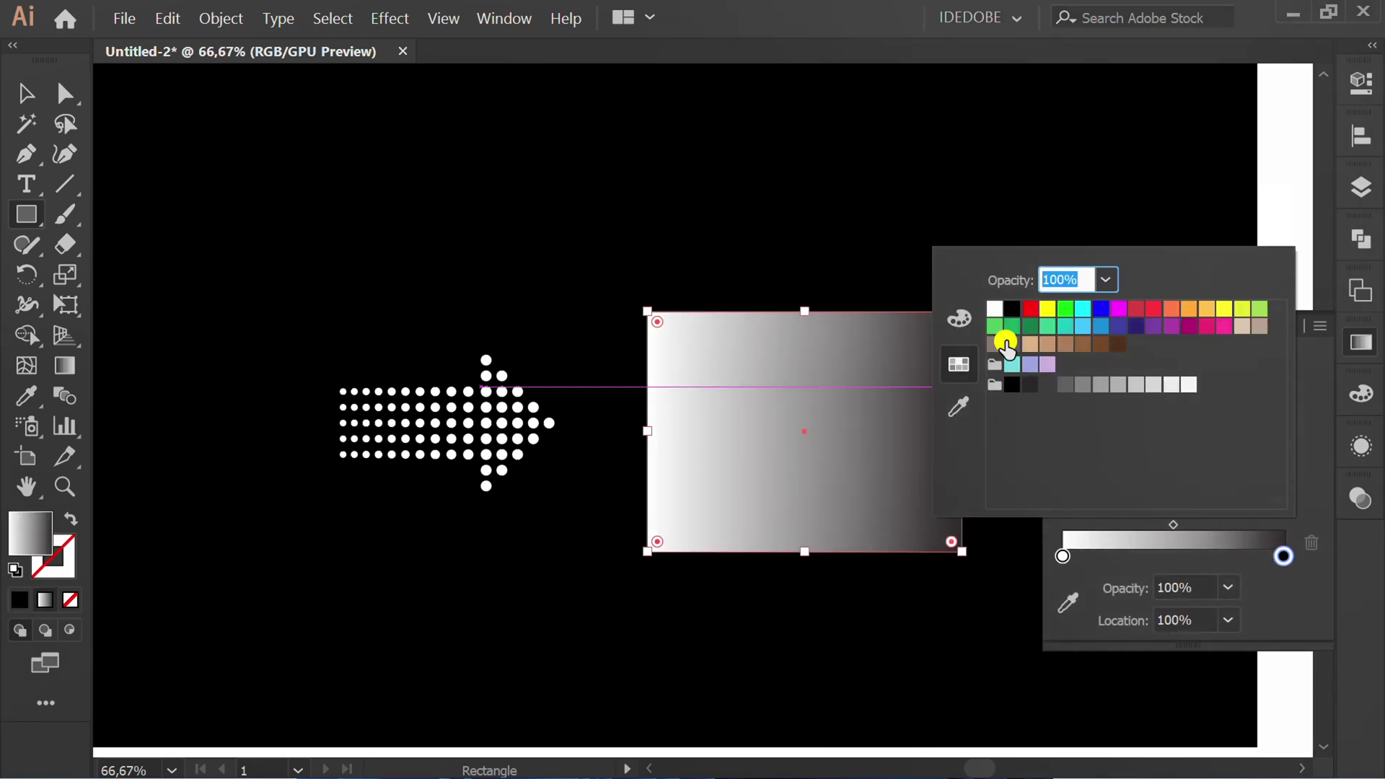
left_click(1011, 309)
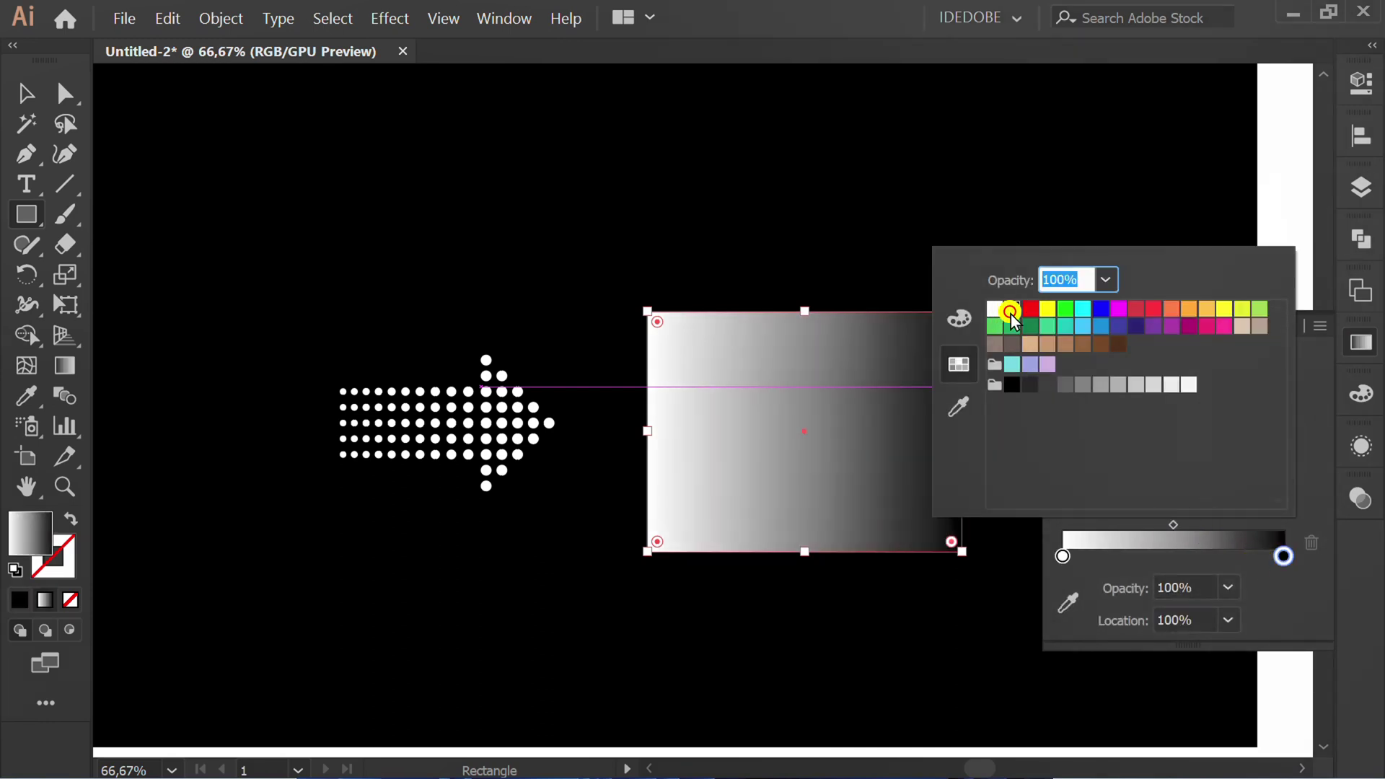
left_click(1294, 612)
left_click(1069, 453)
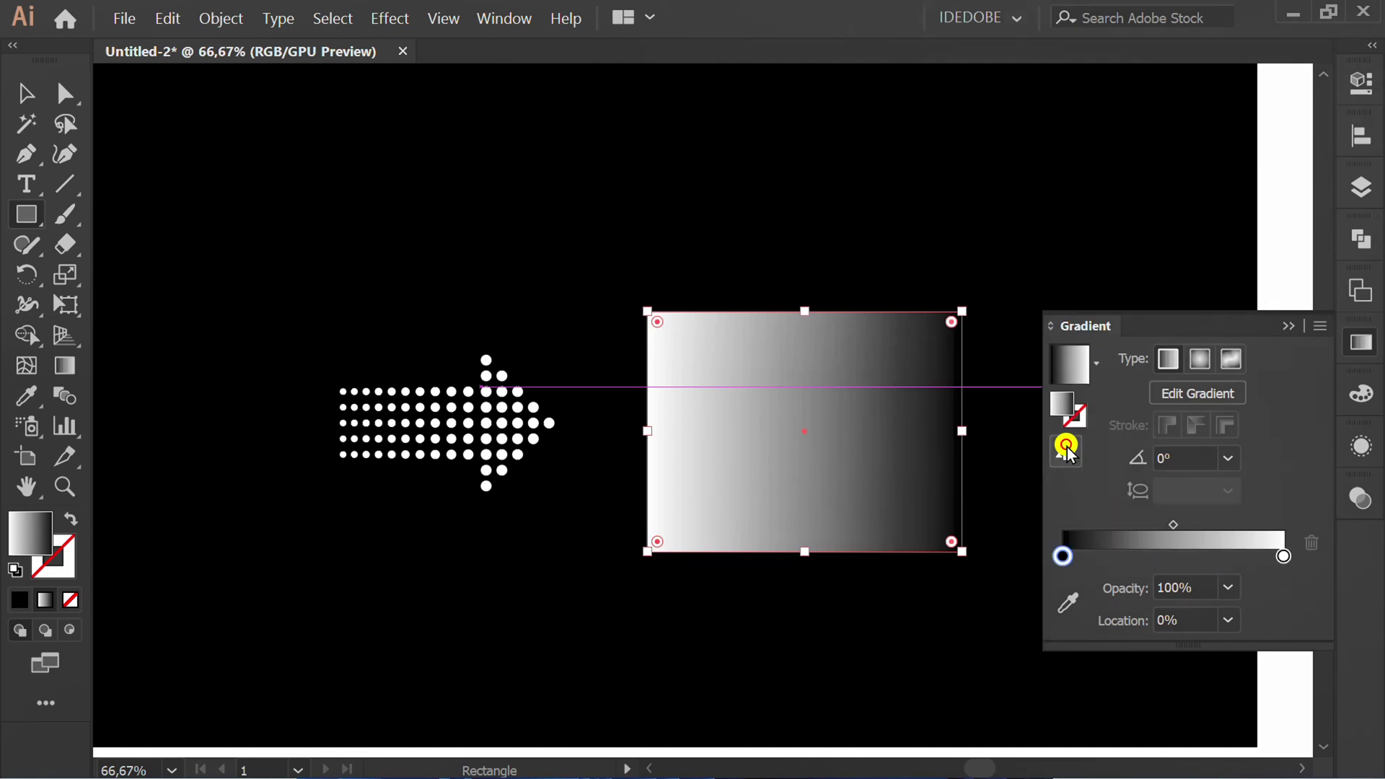
Step: Copy the black-to-white gradient rectangle, park it off the artboard at upper left, and return to the arrow
left_click(1284, 317)
key("ctrl+c")
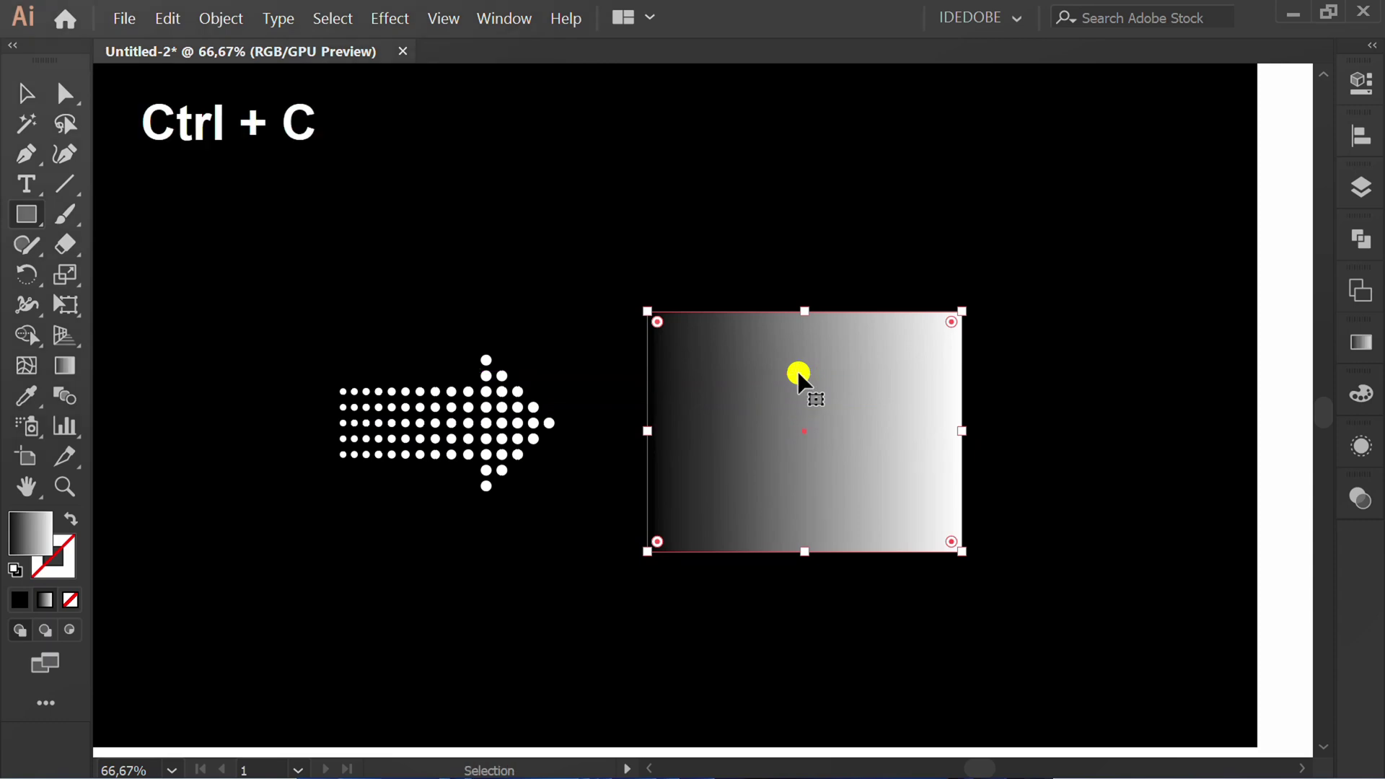
scroll(803, 423, "down", 2)
left_click_drag(803, 424, 238, 250)
key("v")
scroll(621, 442, "up", 3, "alt")
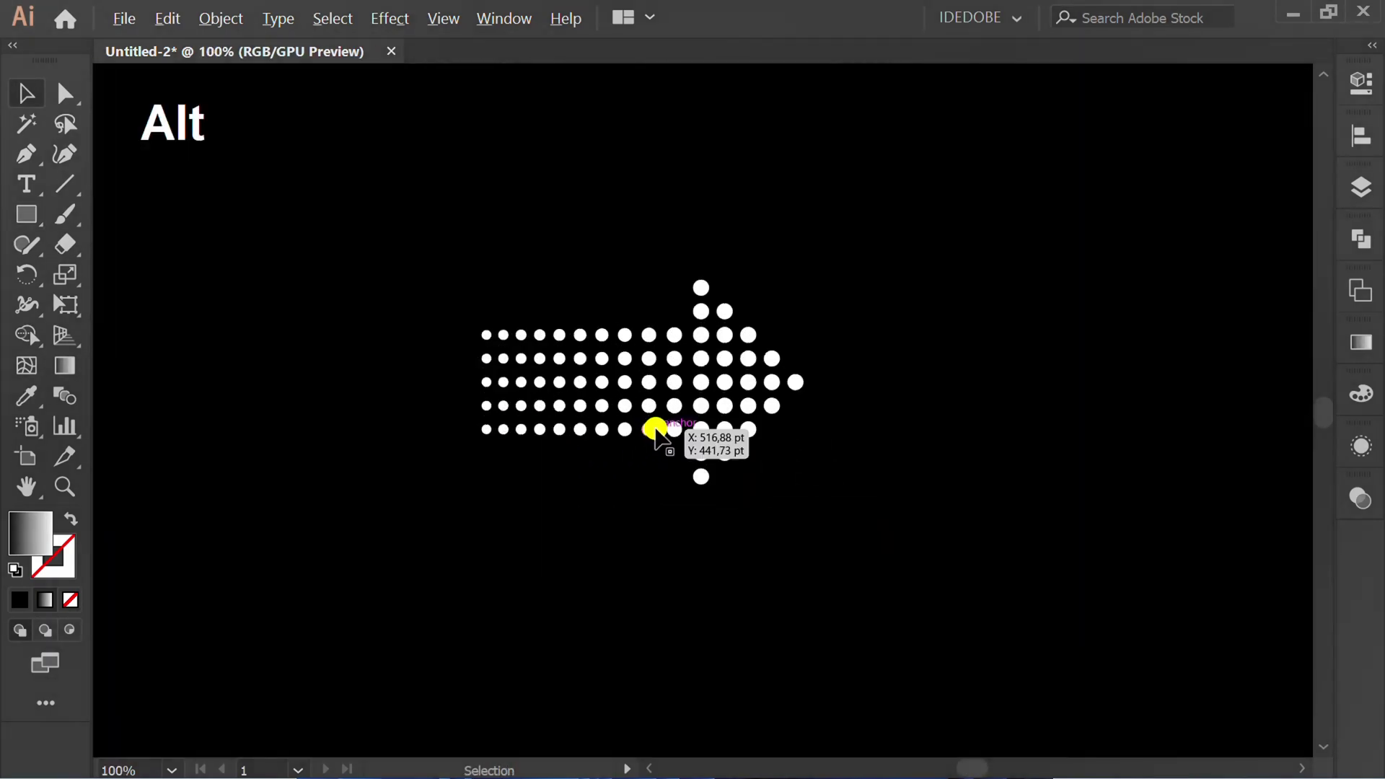
Step: Float the Transparency panel, select the whole dot arrow and apply Make Mask to it
left_click(497, 17)
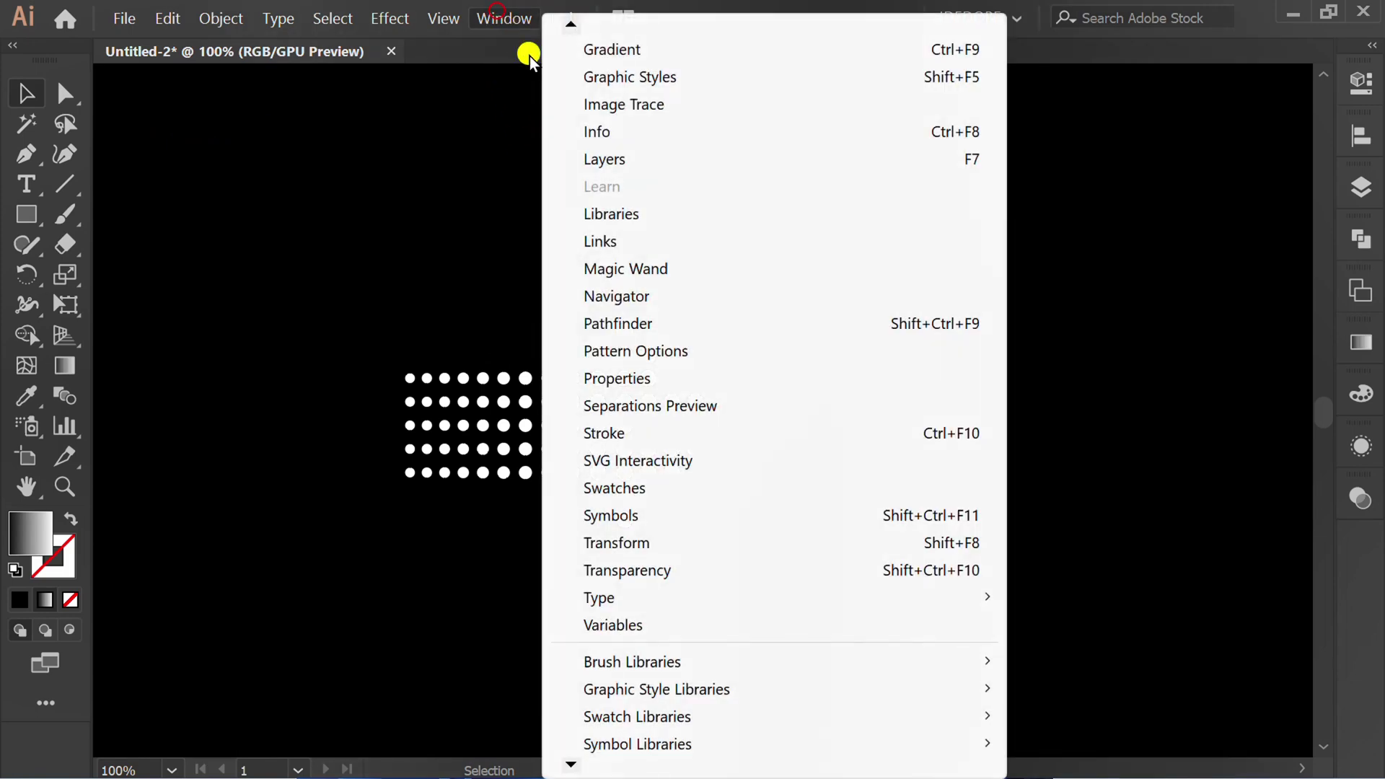
left_click(665, 572)
left_click_drag(1180, 476, 1057, 251)
left_click(894, 559)
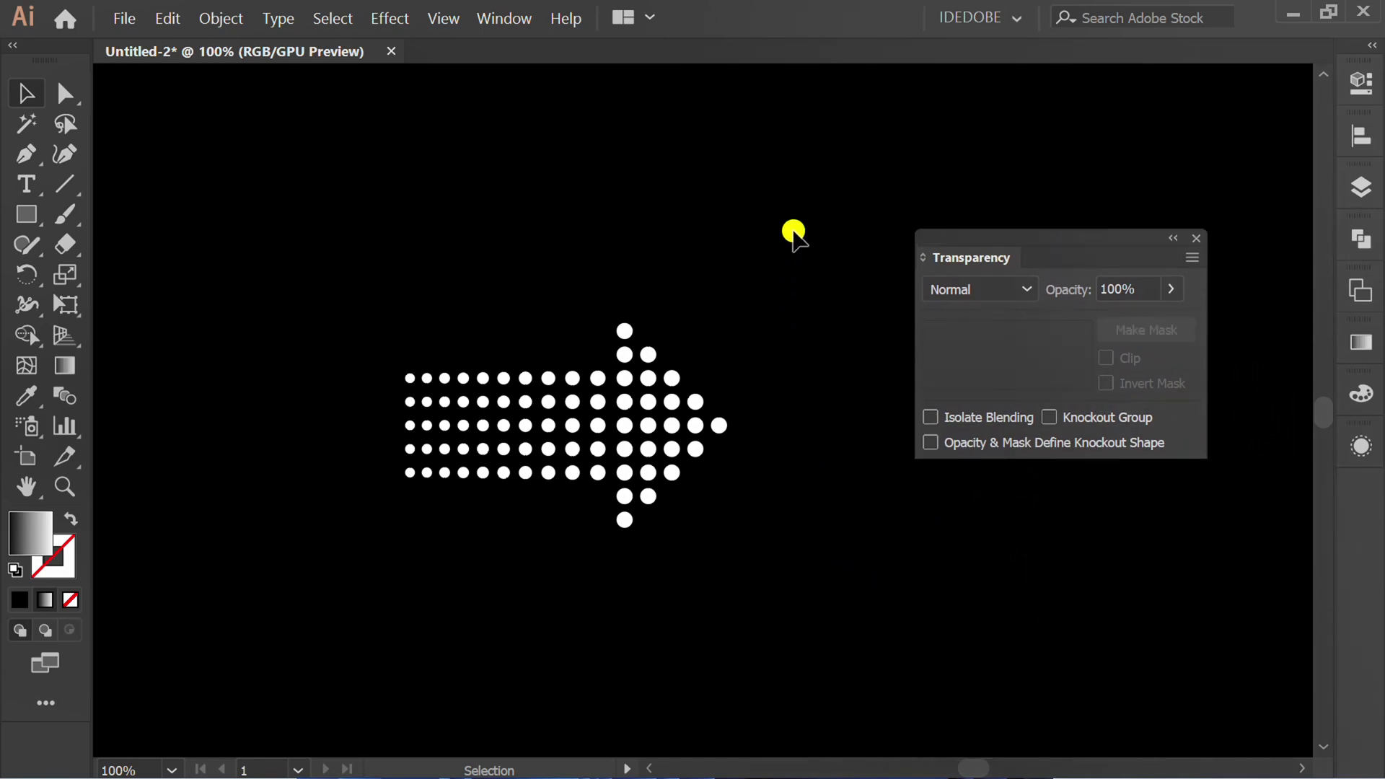
left_click_drag(793, 232, 333, 593)
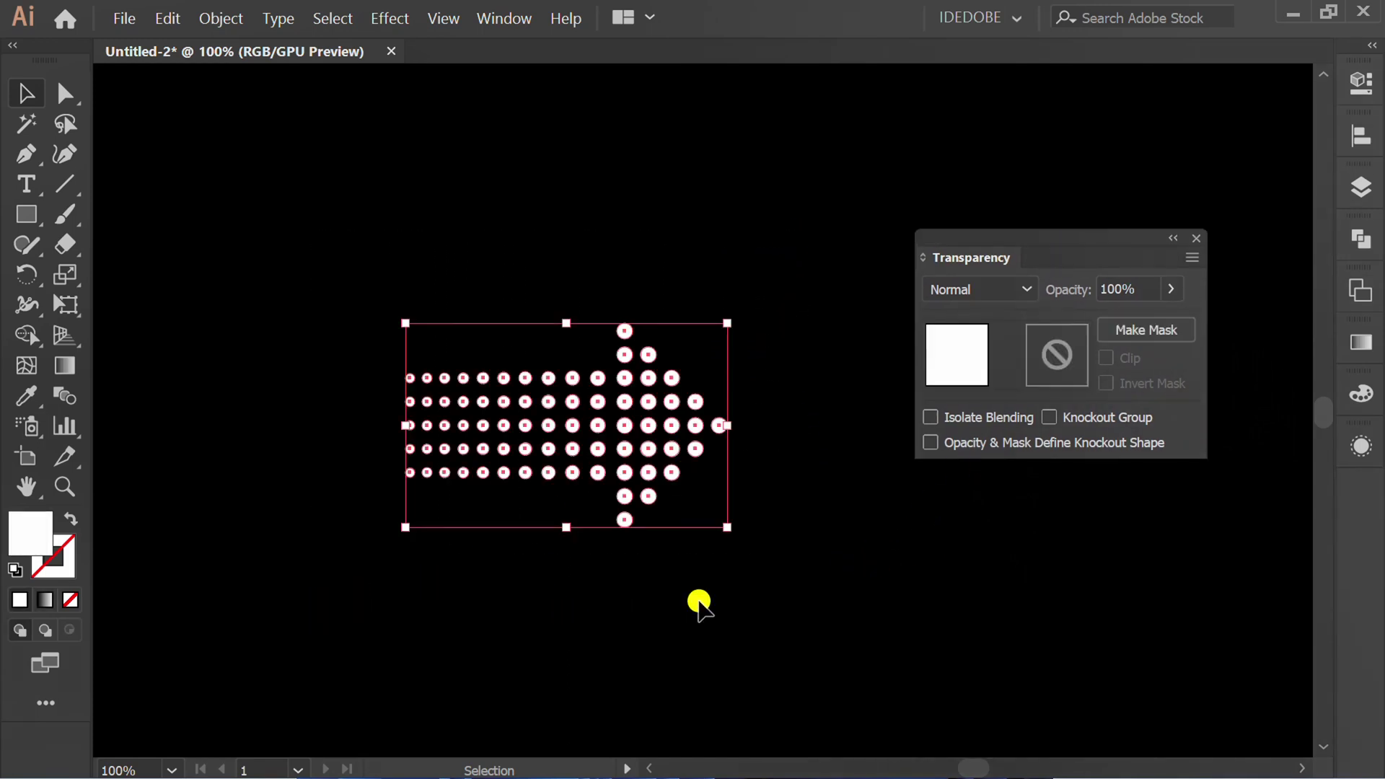
left_click(1144, 335)
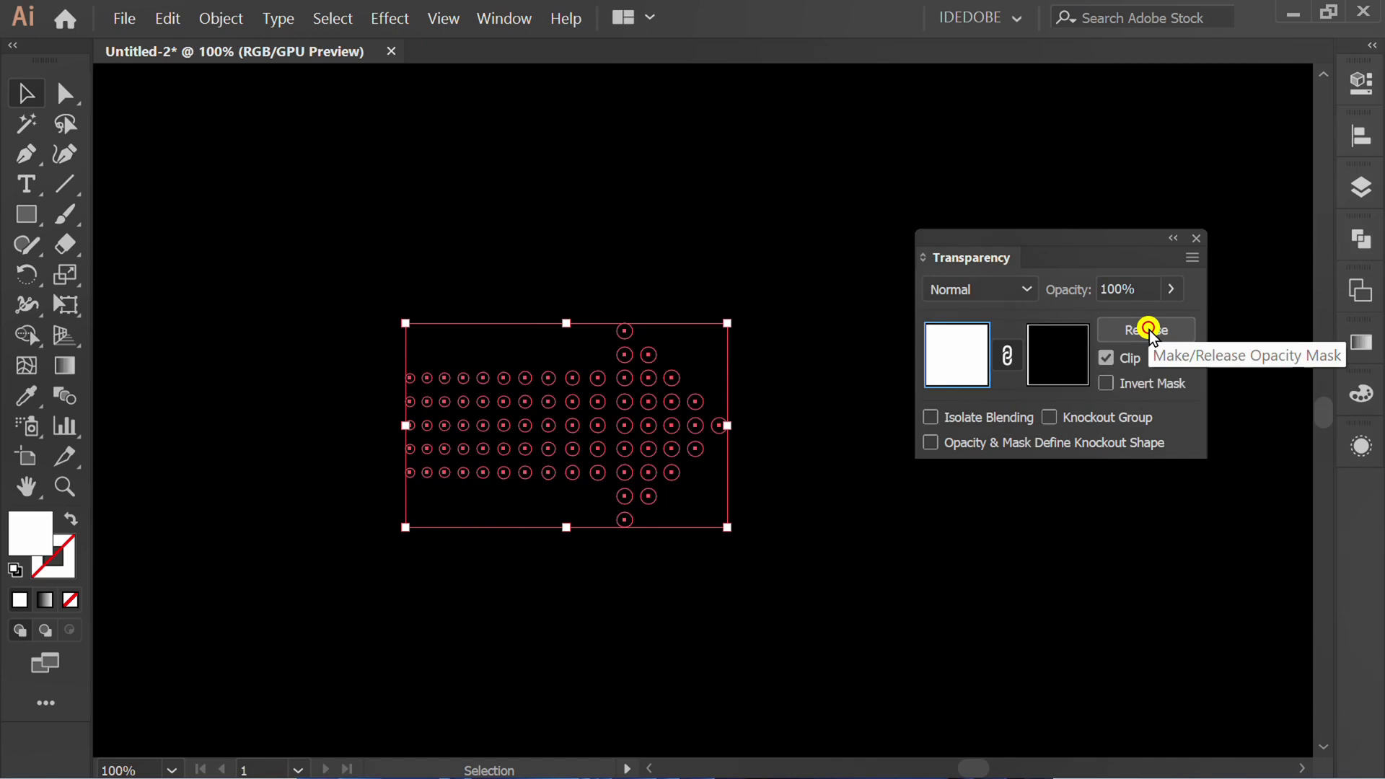
Step: Paste the gradient rectangle into the arrow's opacity mask and shrink it to fit
left_click(1058, 357)
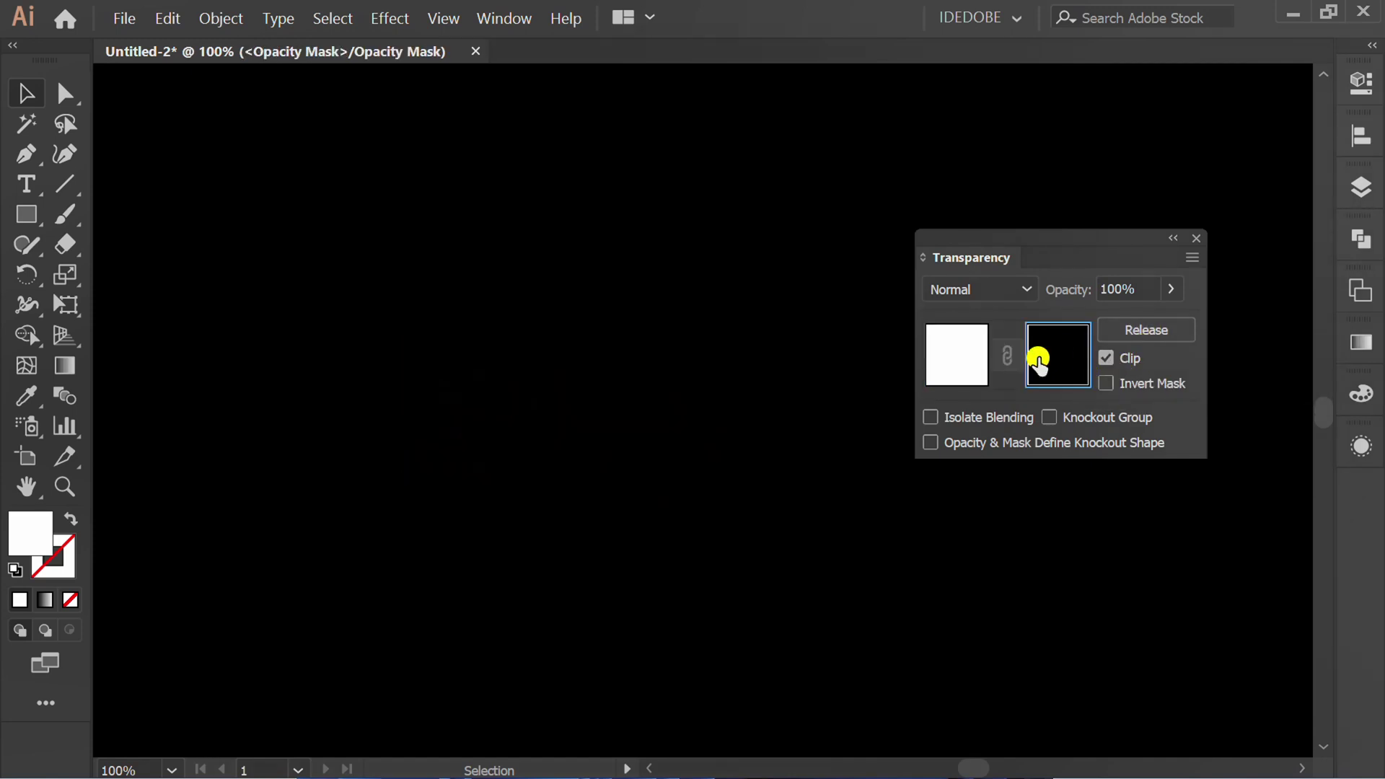
key("ctrl+v")
left_click_drag(802, 514, 643, 572)
left_click_drag(787, 606, 749, 569)
Step: Shorten the mask gradient so the dots fade out toward the left, then exit mask editing
key("g")
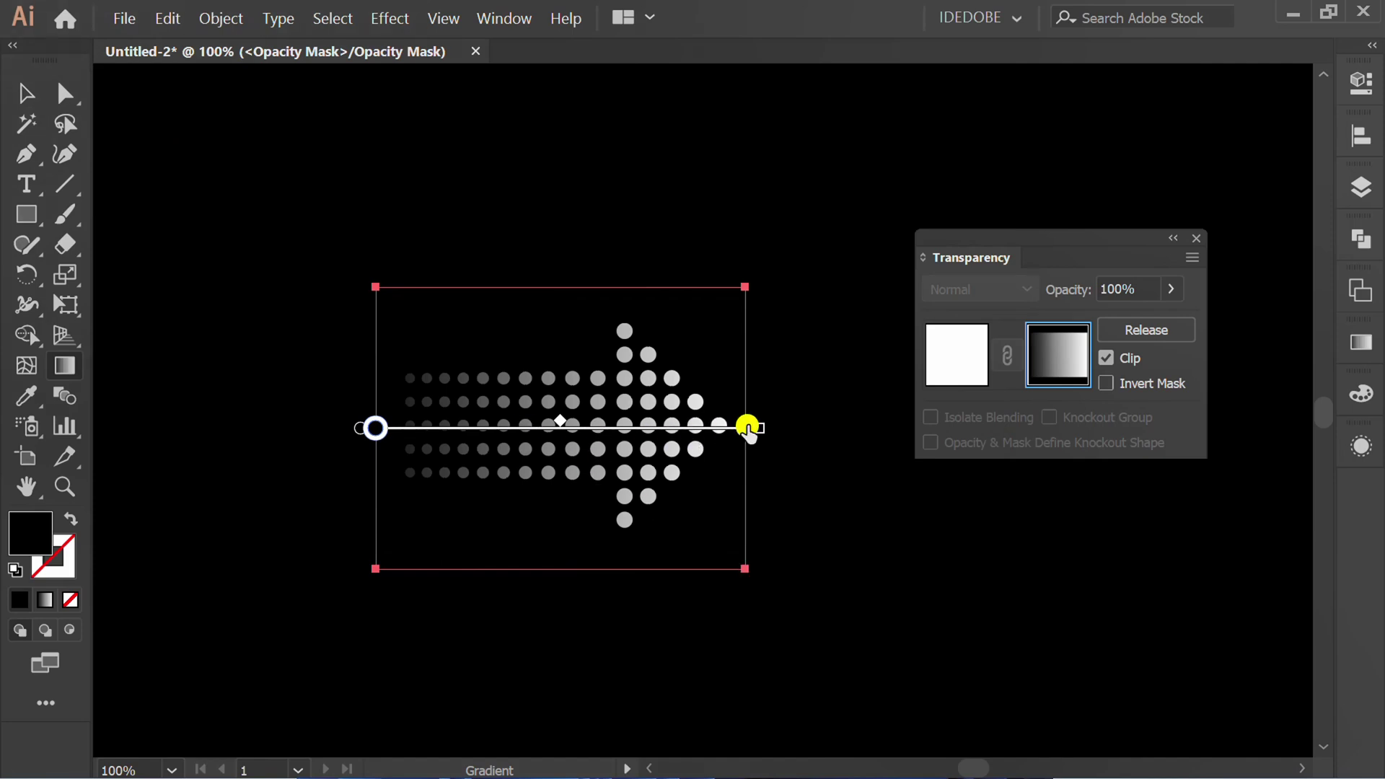
left_click_drag(747, 427, 645, 428)
mouse_move(509, 422)
left_mouse_down()
mouse_move(549, 428)
mouse_move(525, 421)
left_mouse_up()
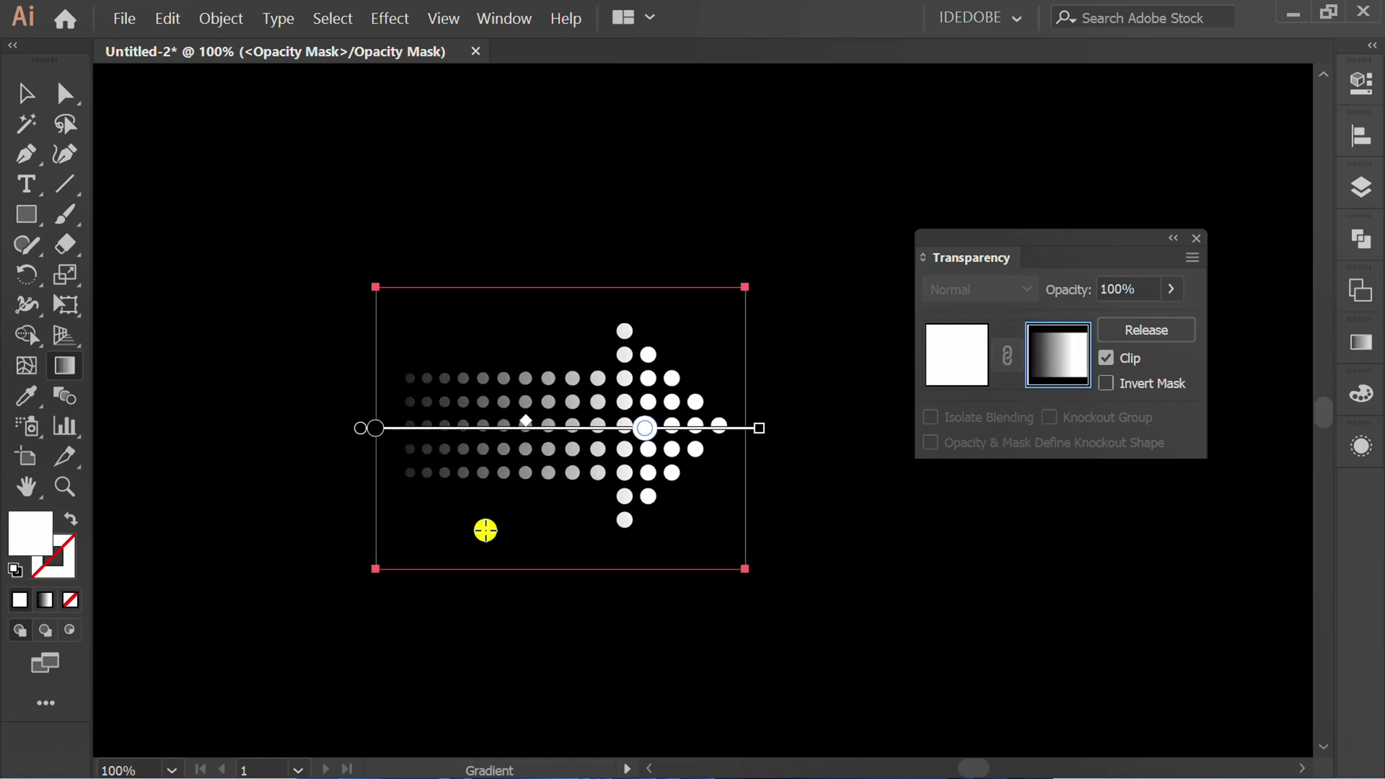
left_click(952, 351)
Step: Deselect the arrow, tuck away the Transparency panel and set the view to 50%
key("v")
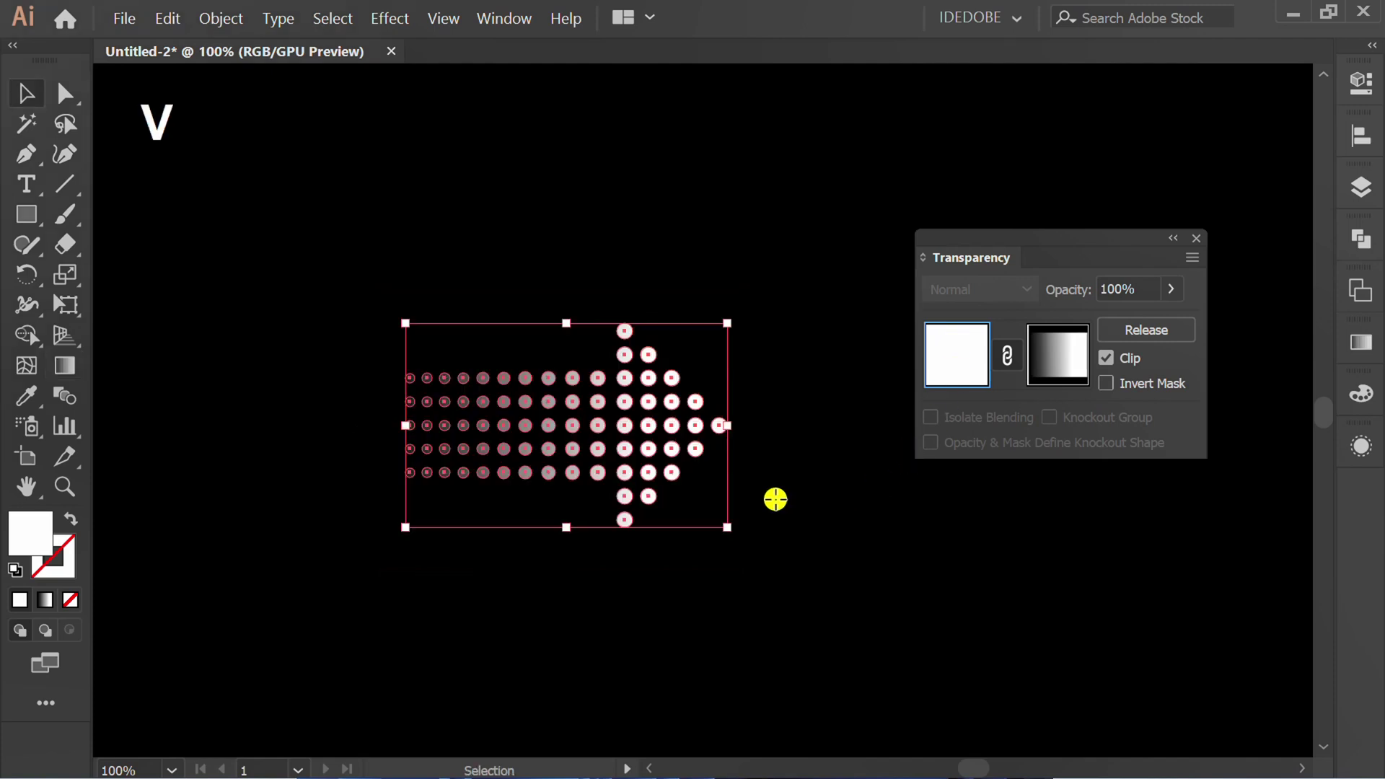
left_click(739, 590)
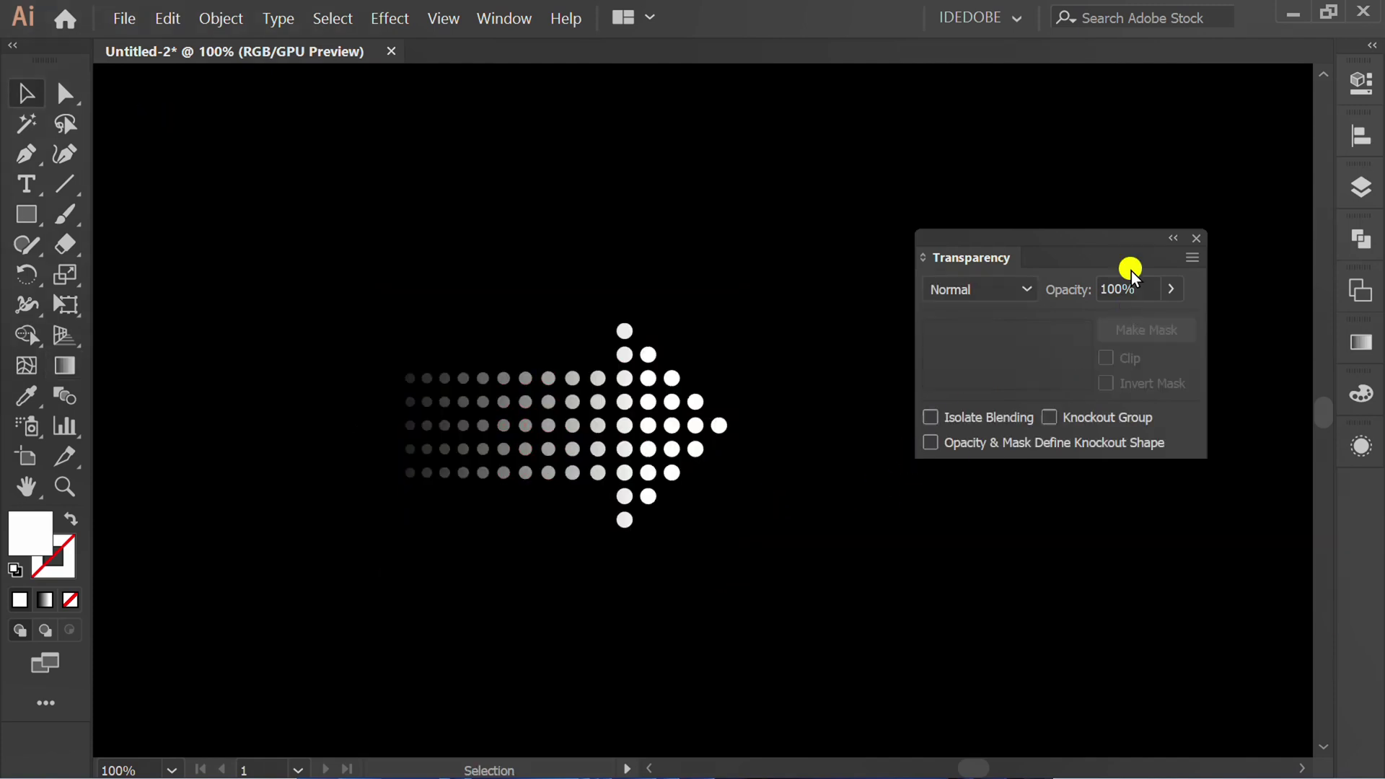
left_click_drag(1101, 237, 1356, 497)
key("ctrl+minus")
key("ctrl+minus")
key("ctrl+minus")
key("ctrl+plus")
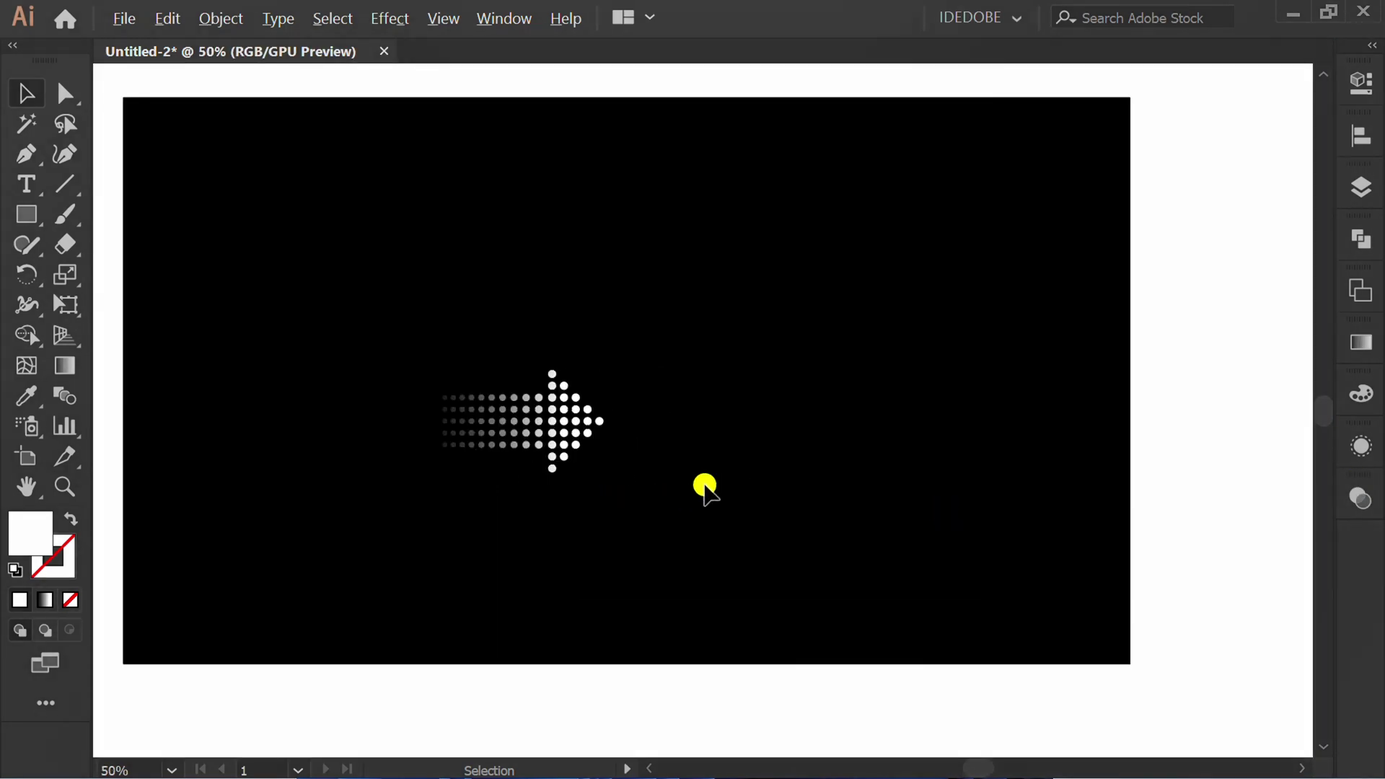
Step: Duplicate the arrow leftward, repeat with Ctrl+D for four arrows, and nudge the row right
left_click_drag(702, 302, 448, 402)
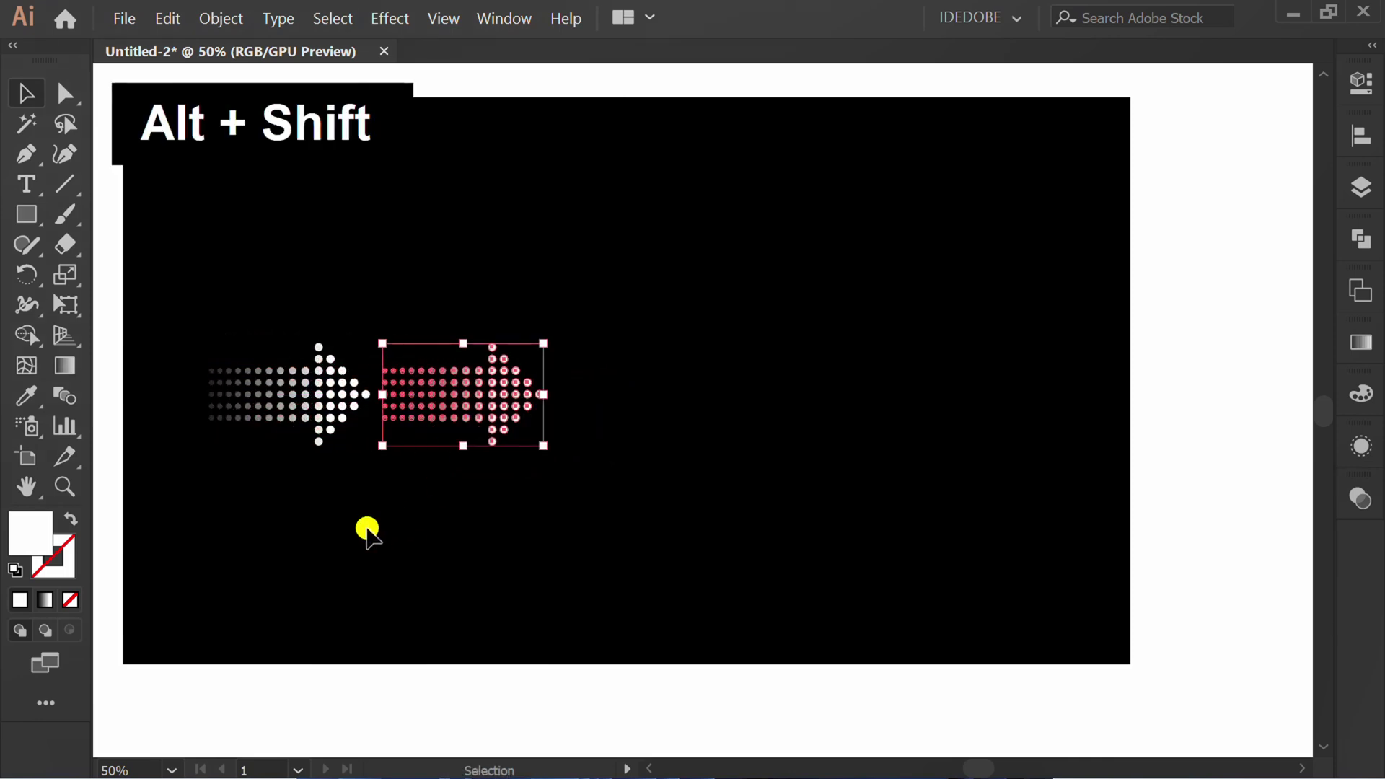
key("ctrl+d")
key("ctrl+d")
left_click(368, 532)
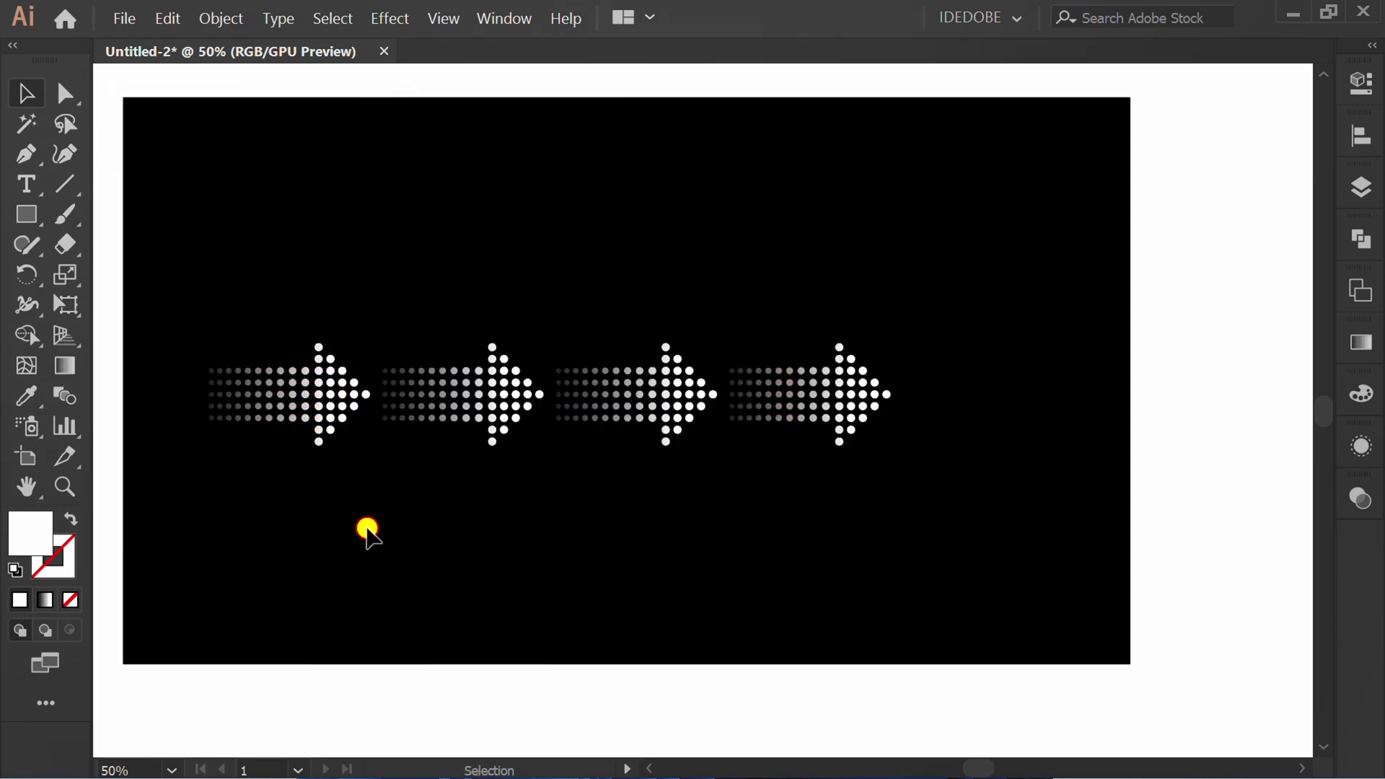
left_click_drag(984, 246, 269, 510)
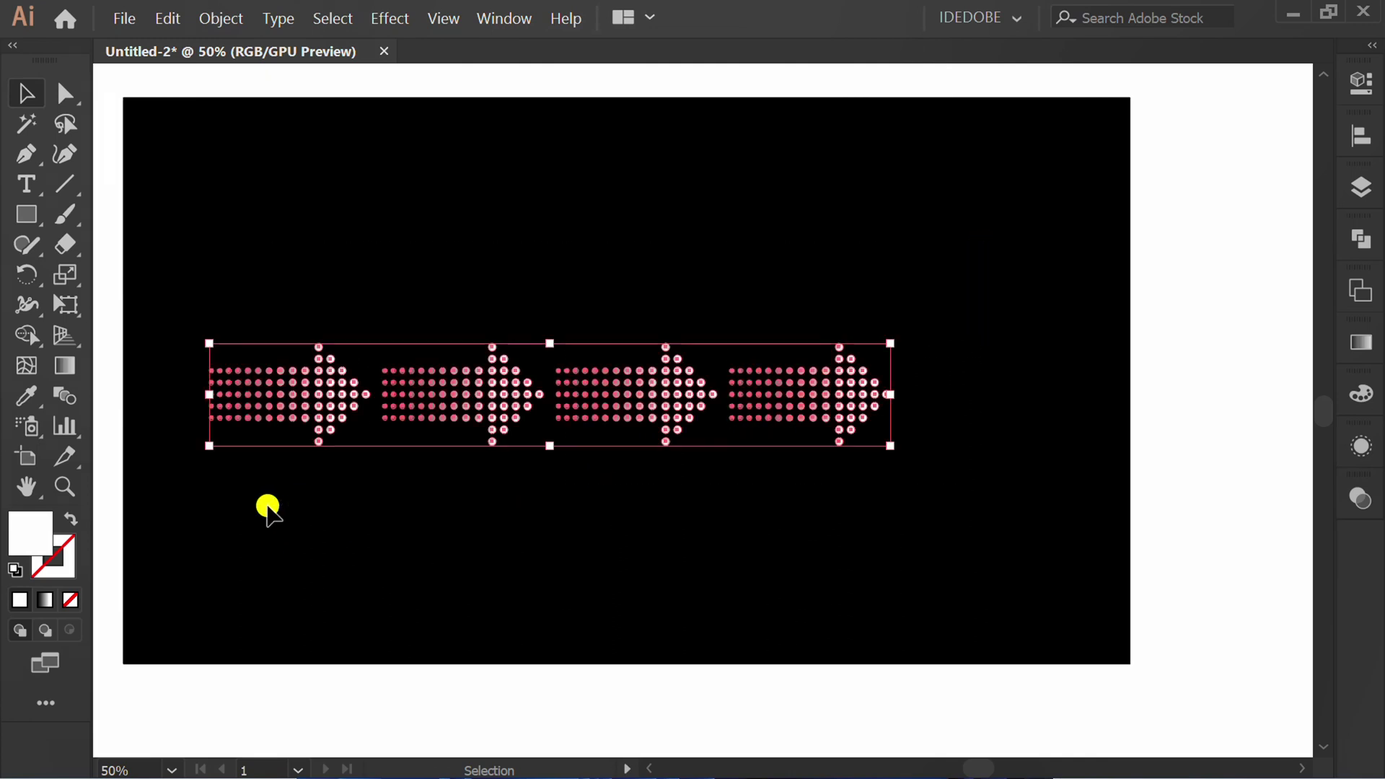
key("shift+Right")
key("shift+Right")
key("shift+Right")
key("shift+Right")
key("shift+Right")
key("shift+Right")
key("shift+Right")
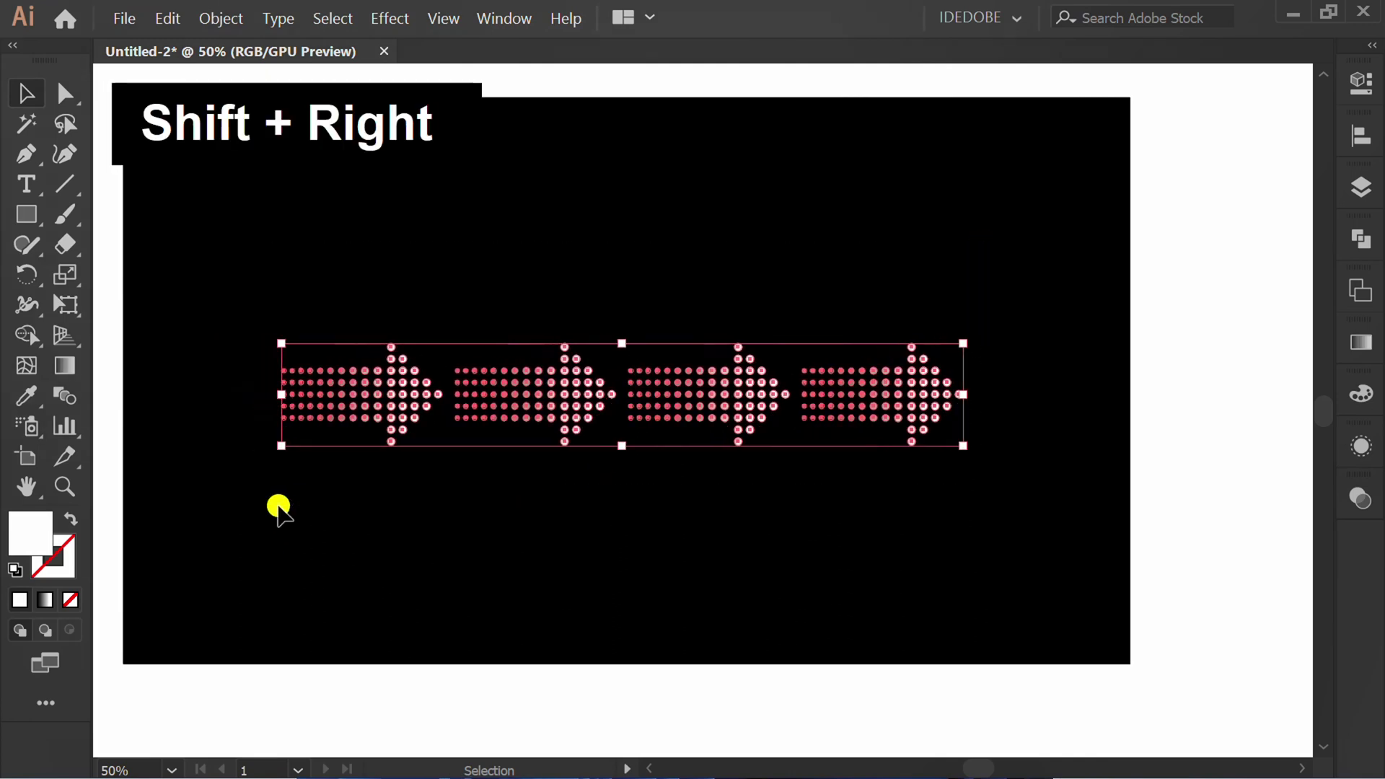
Step: Fill the first arrow red and the second arrow yellow from the Properties swatches
left_click(279, 507)
left_click_drag(435, 274, 399, 345)
left_click(1357, 82)
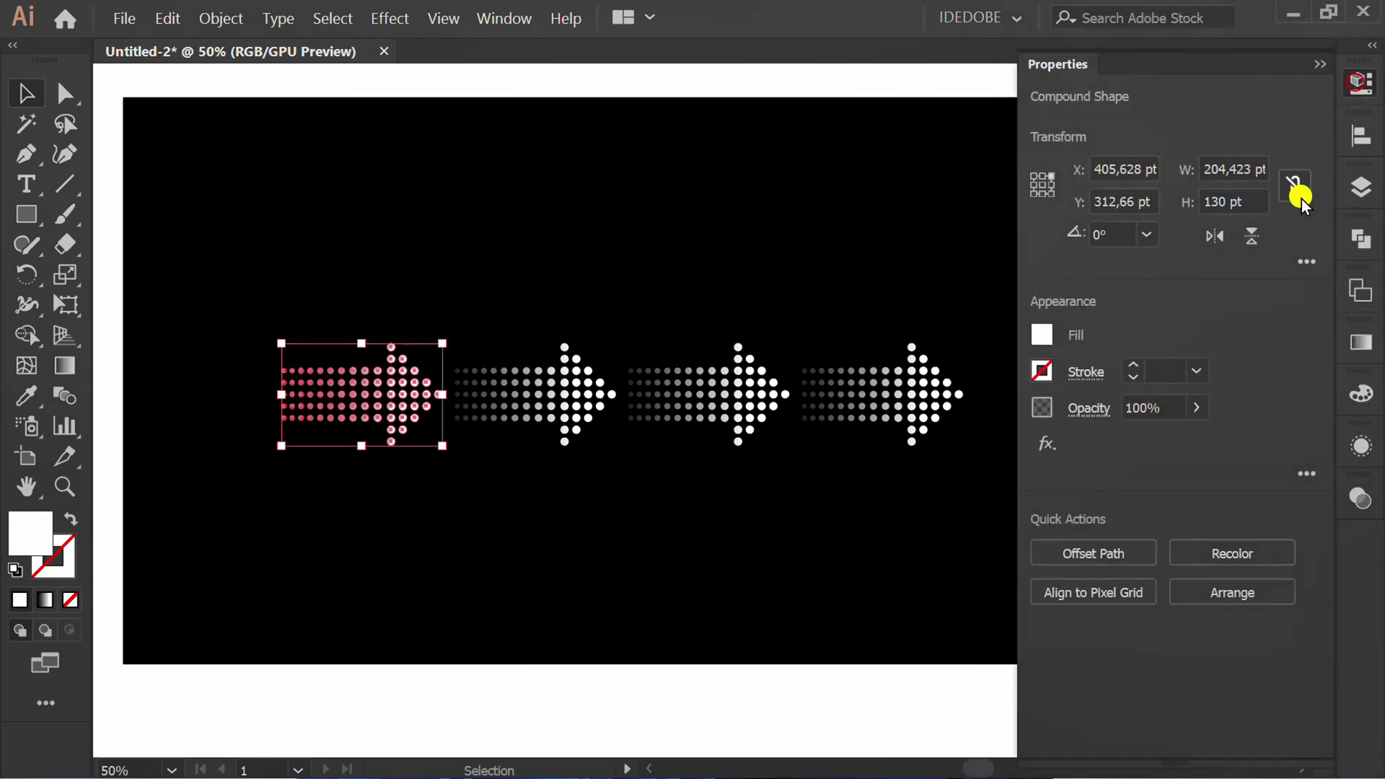
left_click(1041, 333)
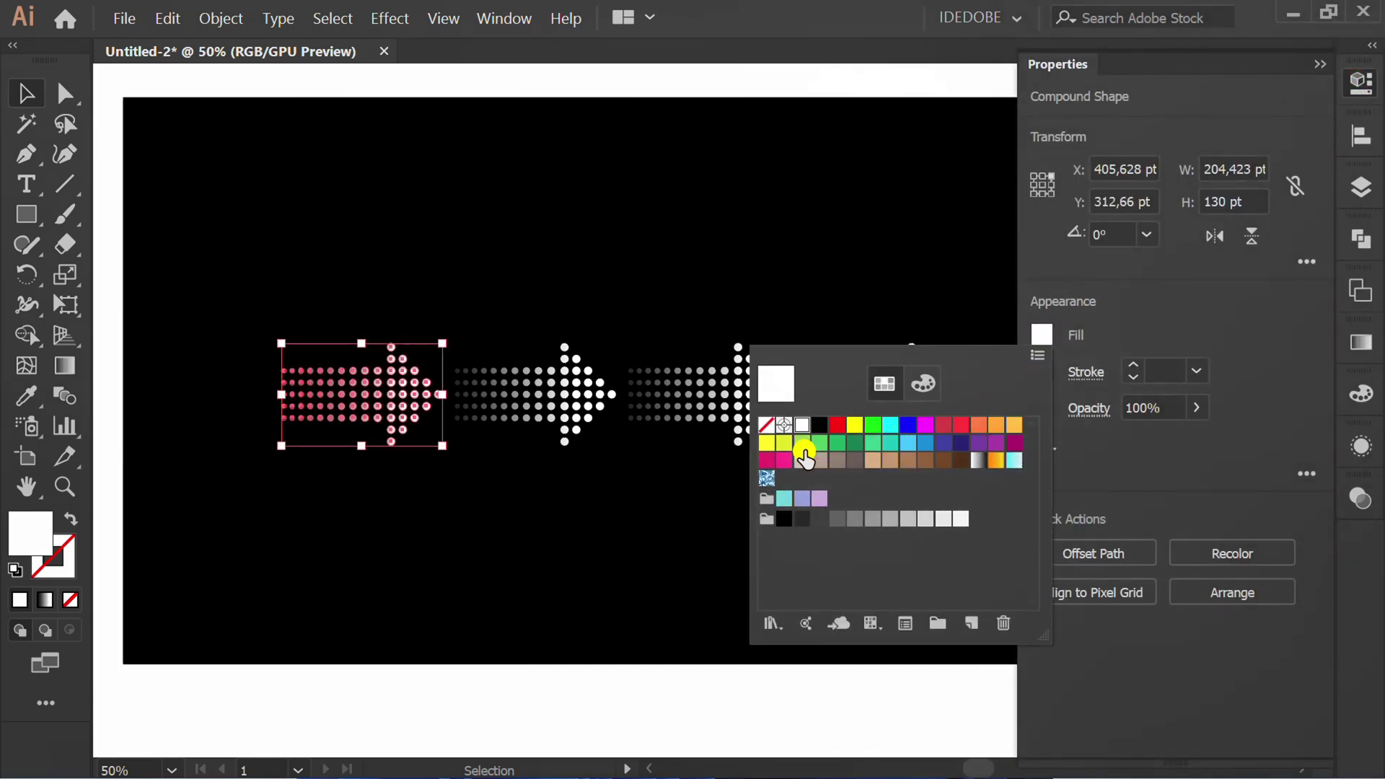
left_click(836, 424)
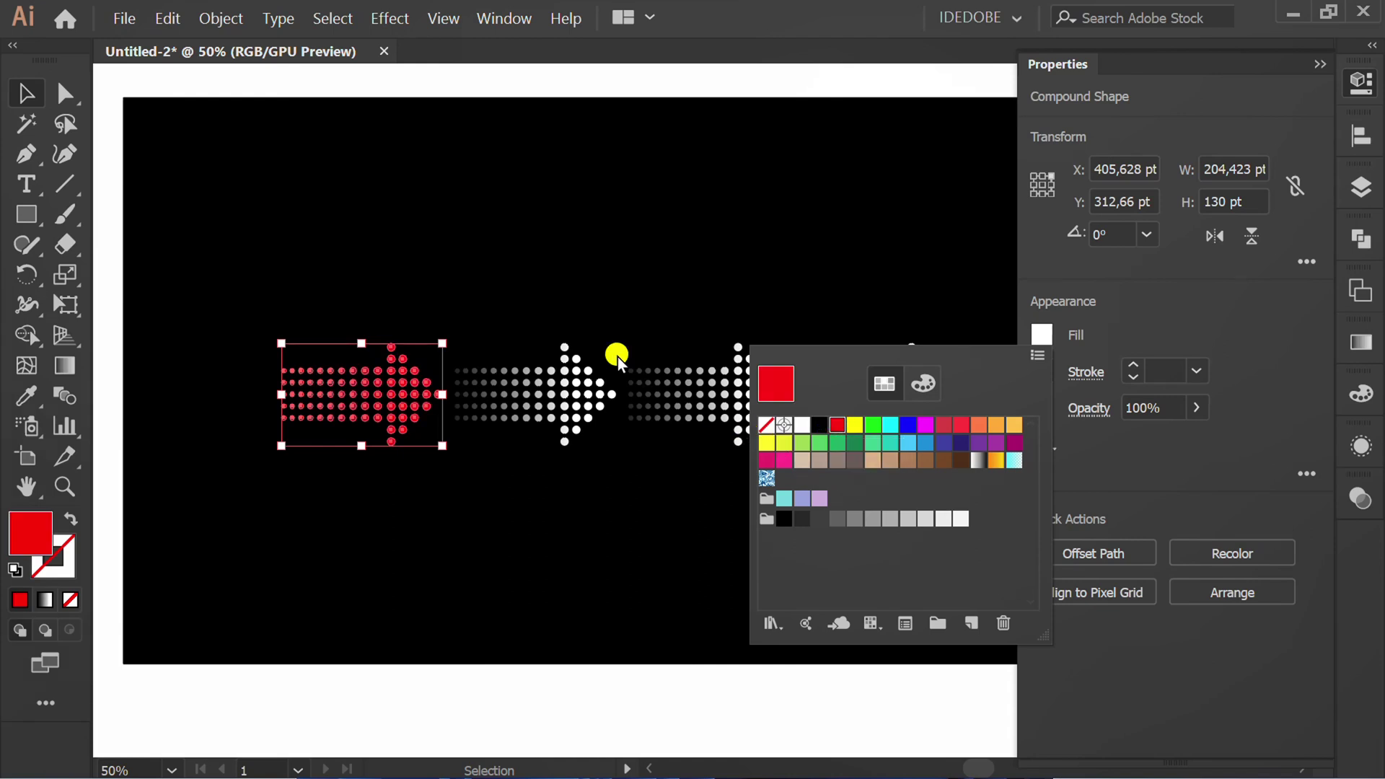
left_click_drag(580, 248, 516, 404)
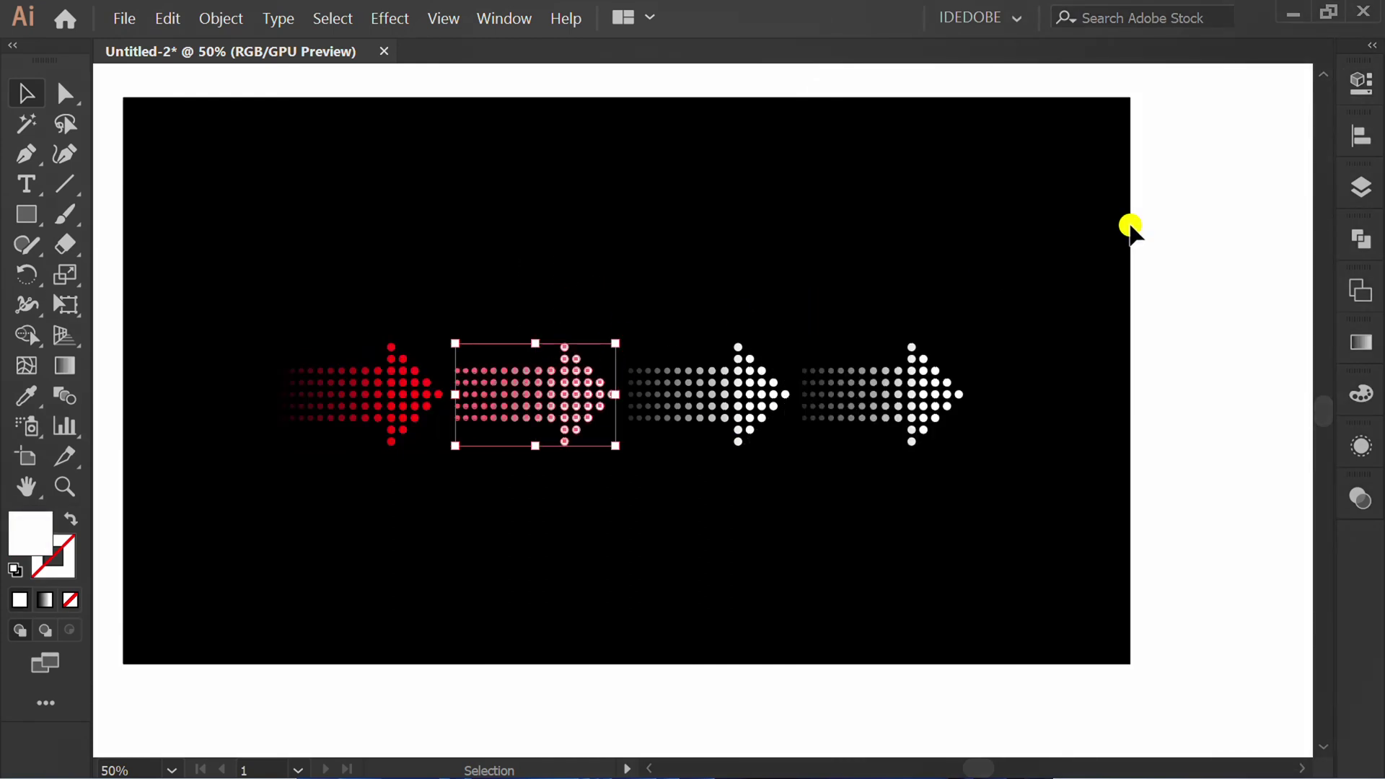
left_click(1366, 83)
left_click(1042, 330)
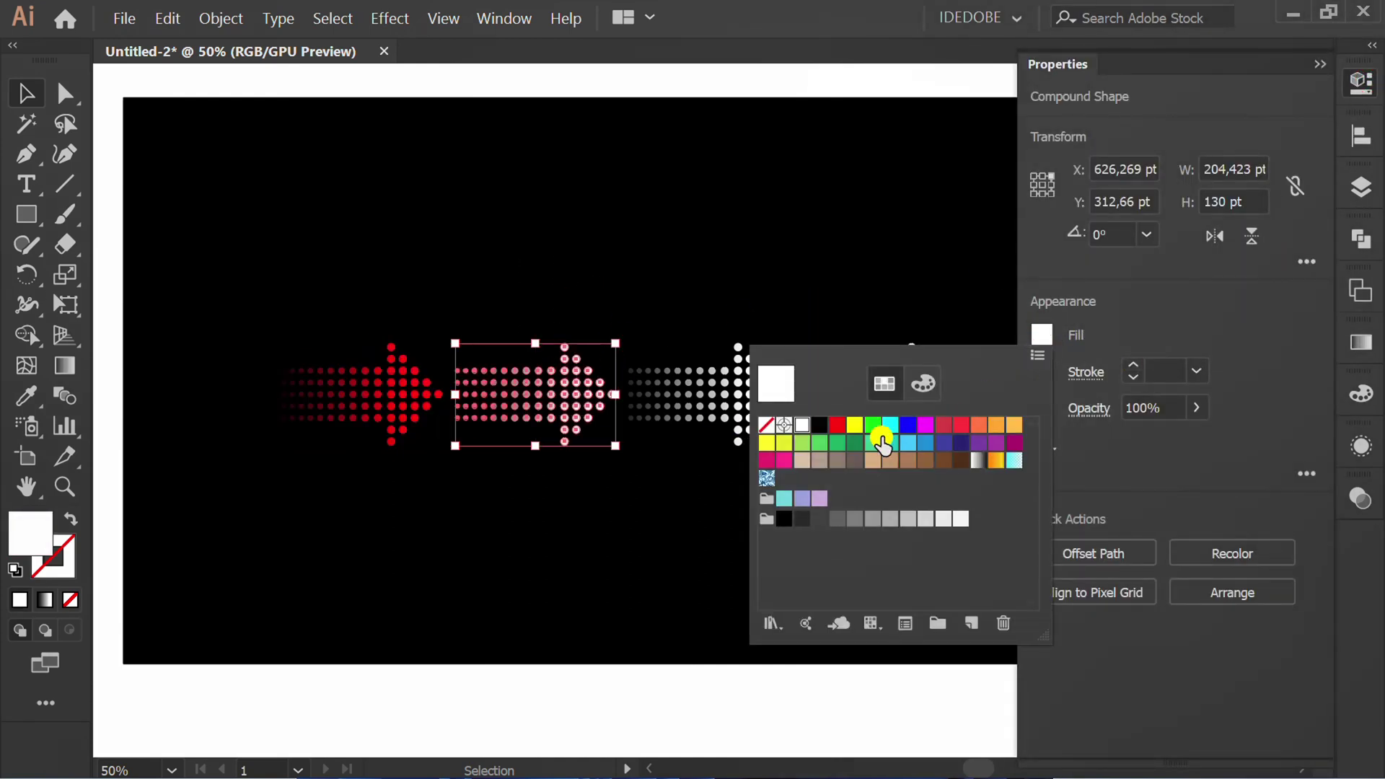
left_click(852, 431)
left_click(660, 498)
Step: Fill the third arrow green and the fourth cyan, then select all four arrows
left_click(739, 410)
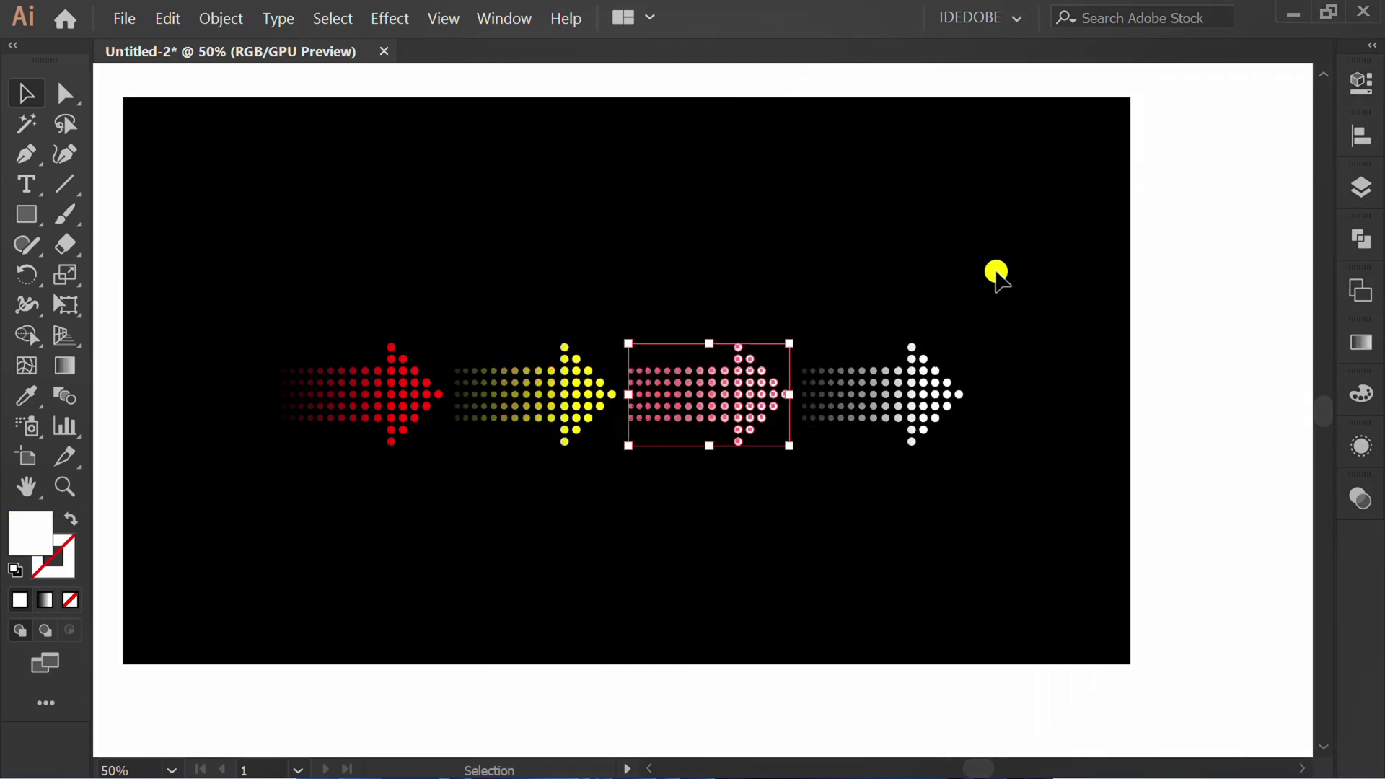
left_click(1361, 83)
left_click(1043, 334)
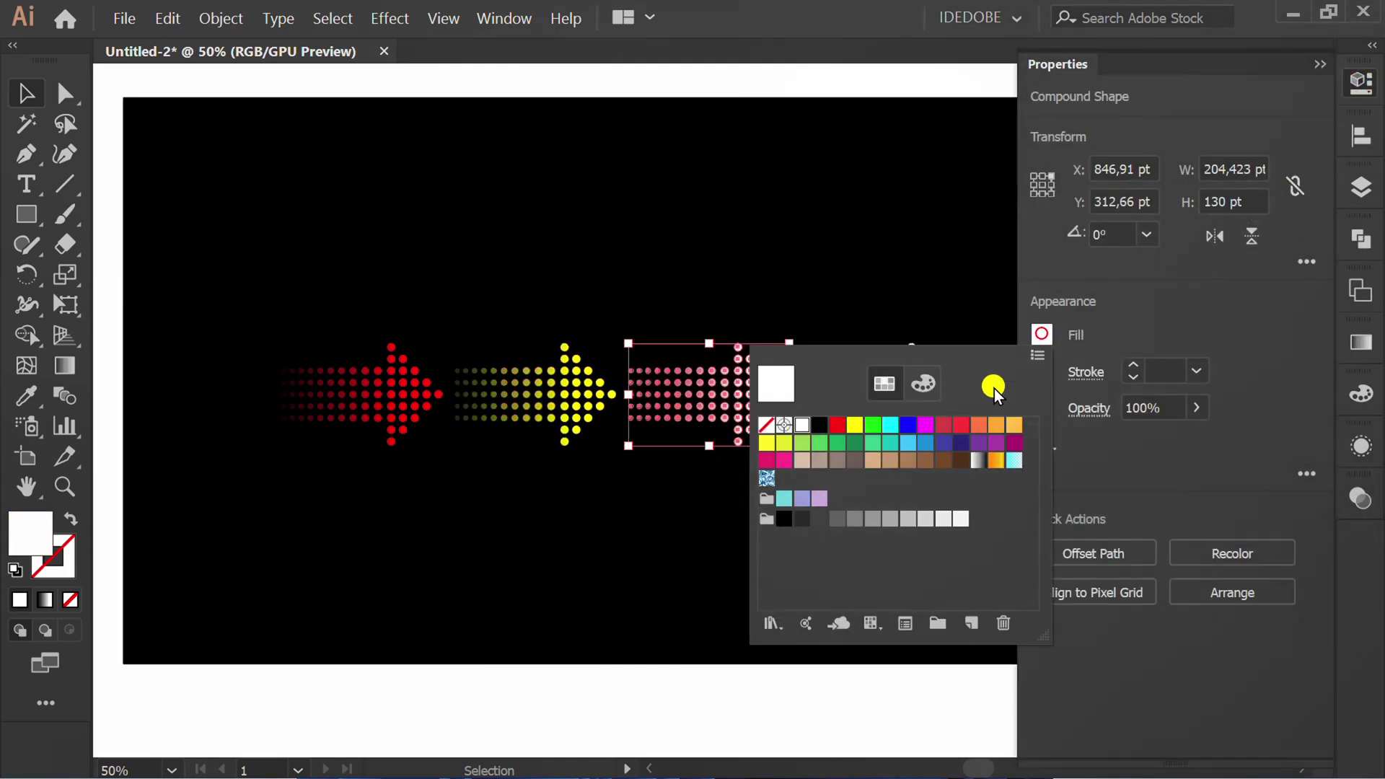
left_click(869, 426)
left_click(614, 554)
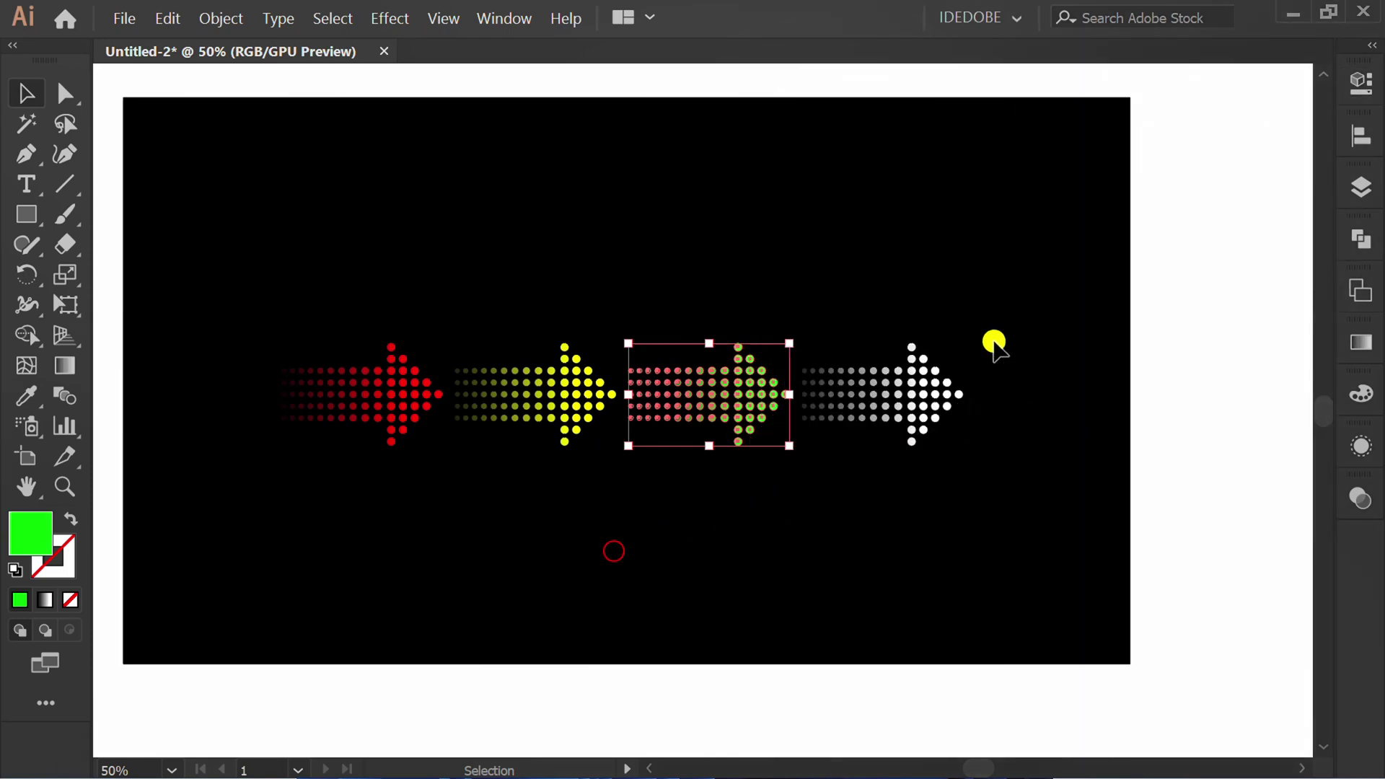
left_click_drag(1006, 300, 931, 454)
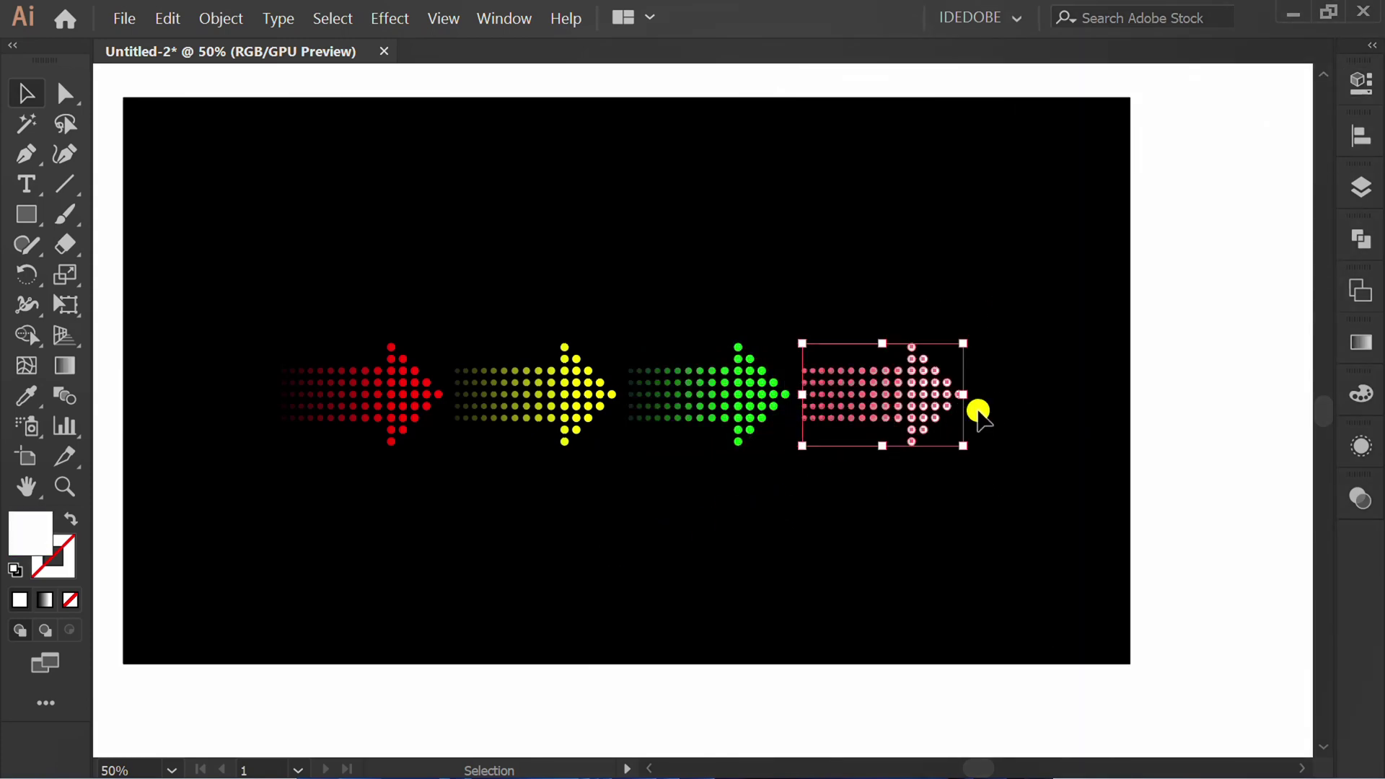
left_click(1361, 81)
left_click(1043, 334)
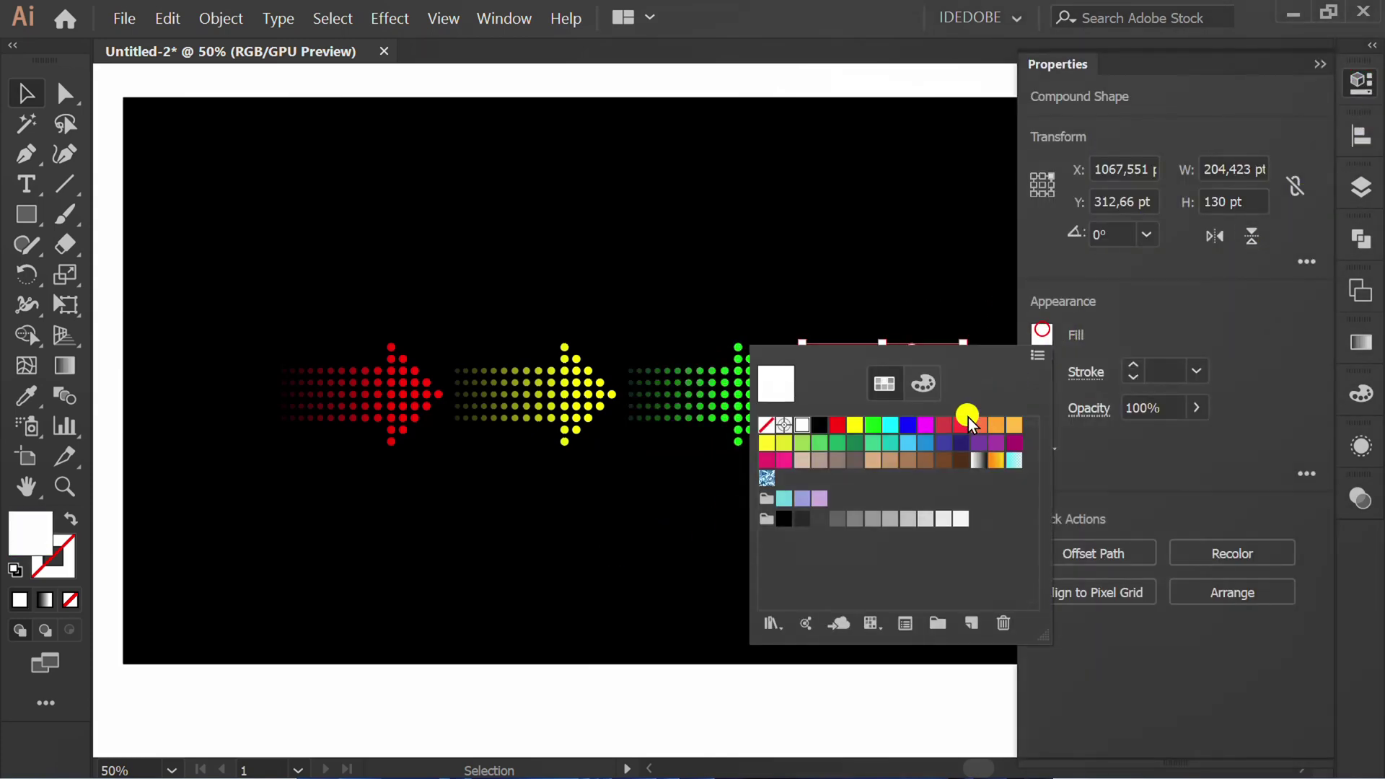
left_click(890, 425)
left_click(621, 526)
left_click(609, 578)
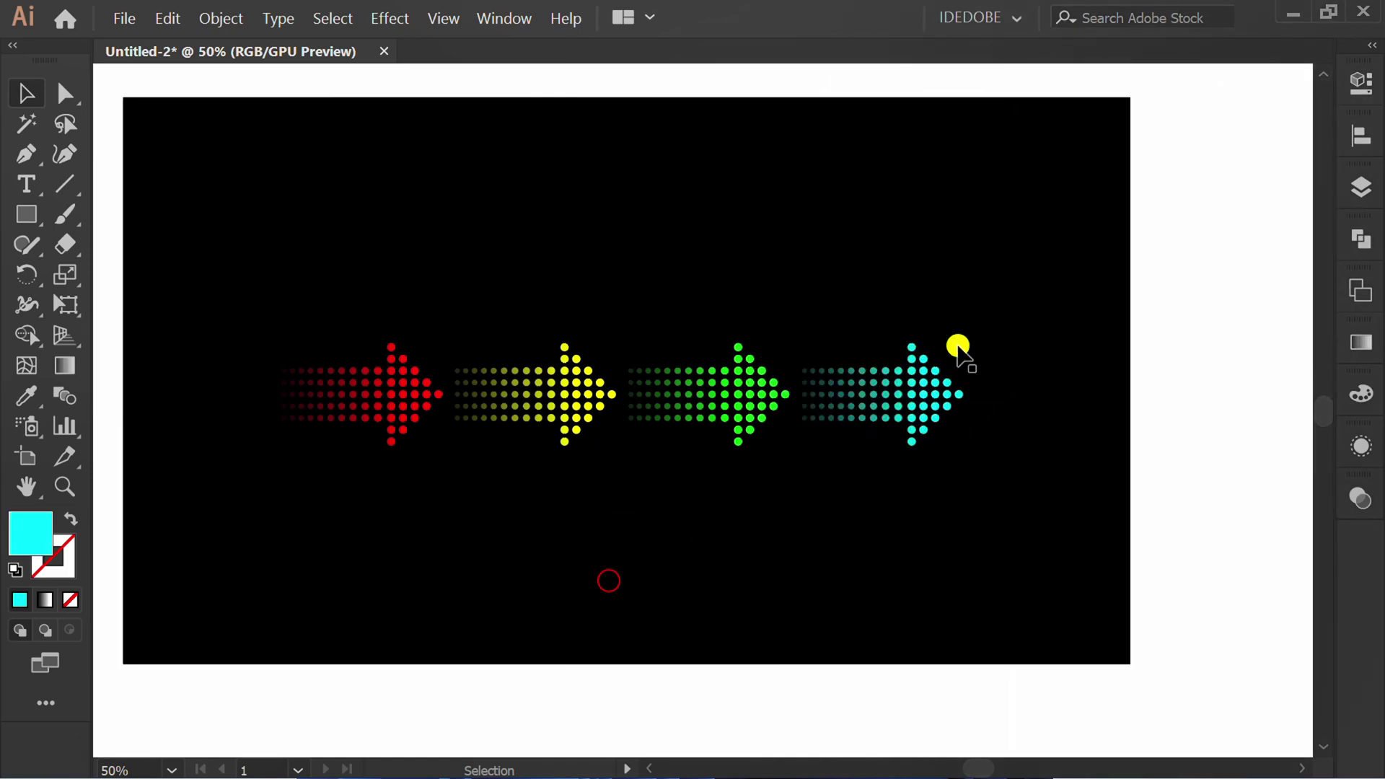
left_click_drag(1030, 279, 317, 504)
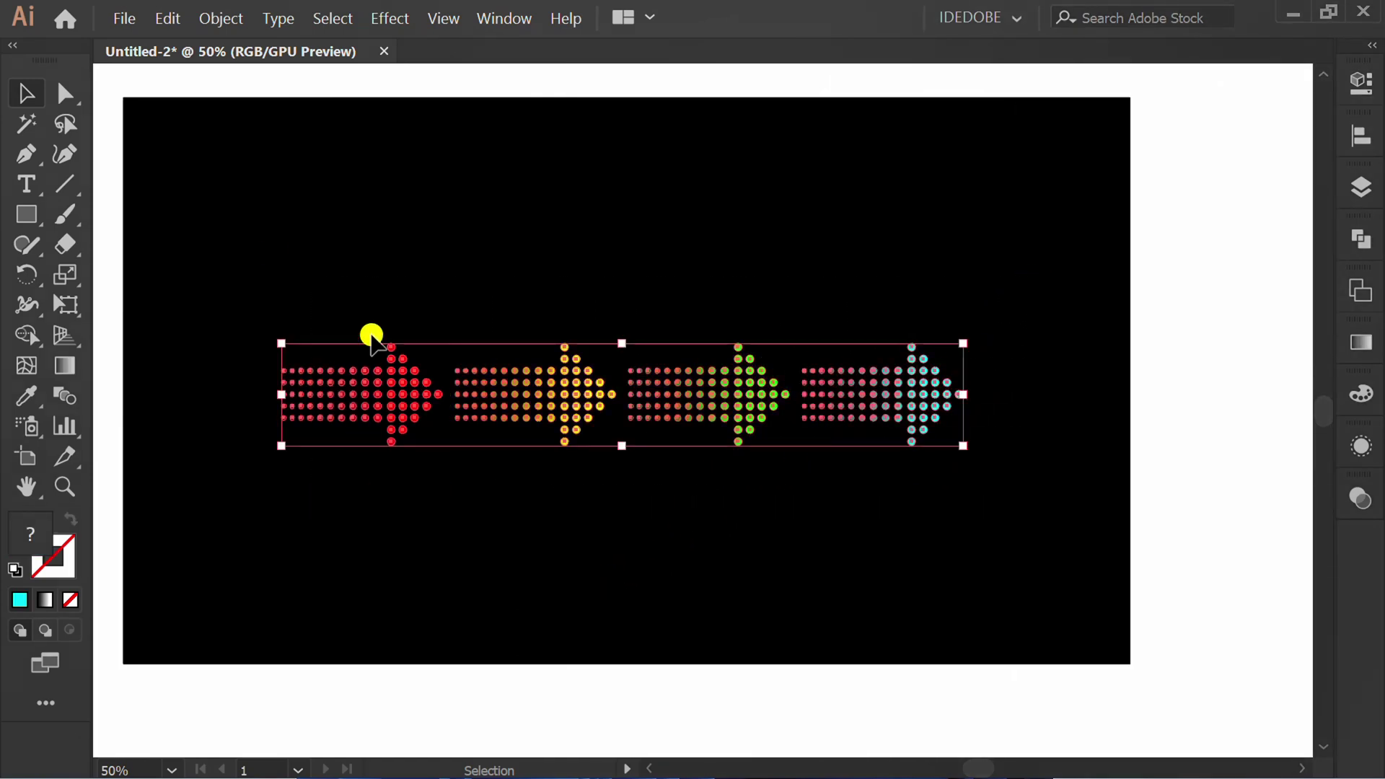
Step: Group the four arrows and align the group horizontally and vertically centred on the artboard
left_click(235, 18)
left_click(362, 102)
left_click(1359, 139)
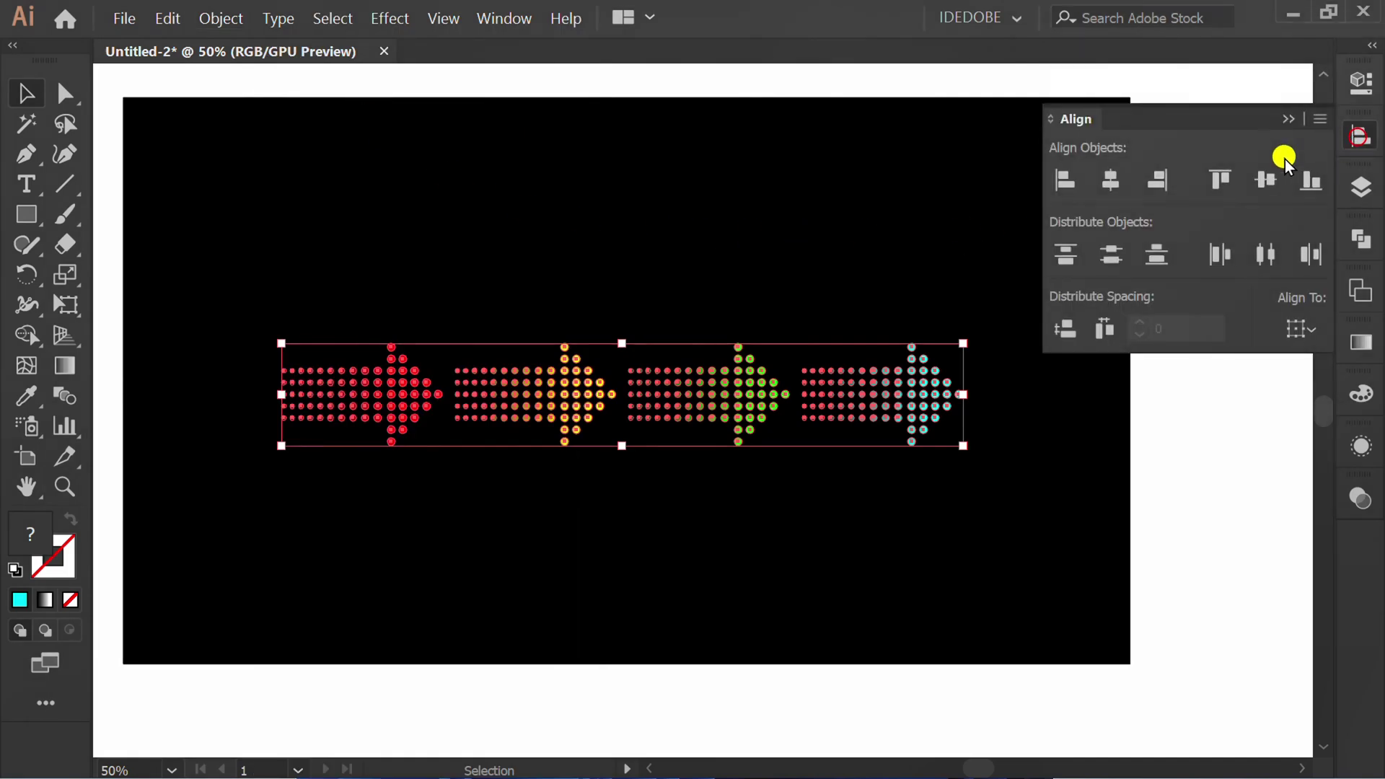
left_click(1110, 182)
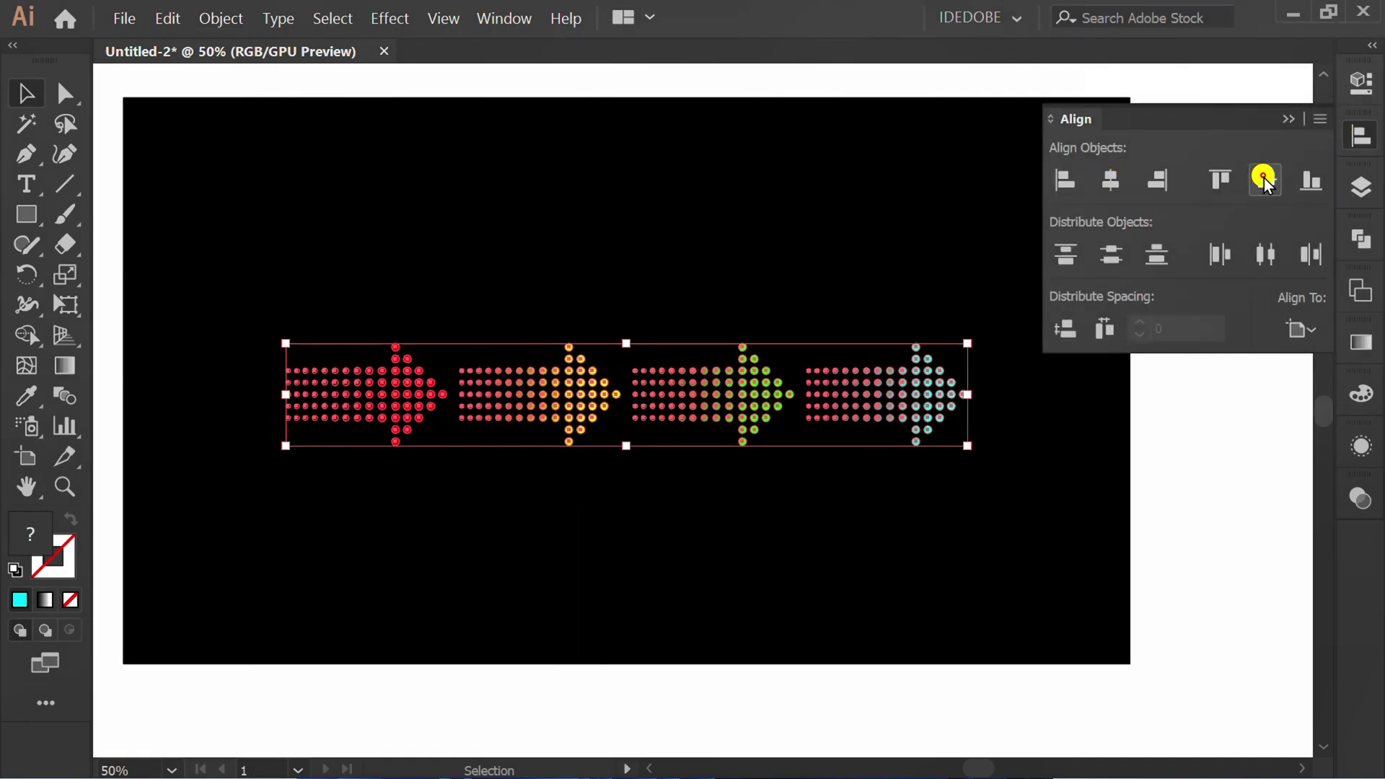
left_click(1263, 177)
left_click(1287, 120)
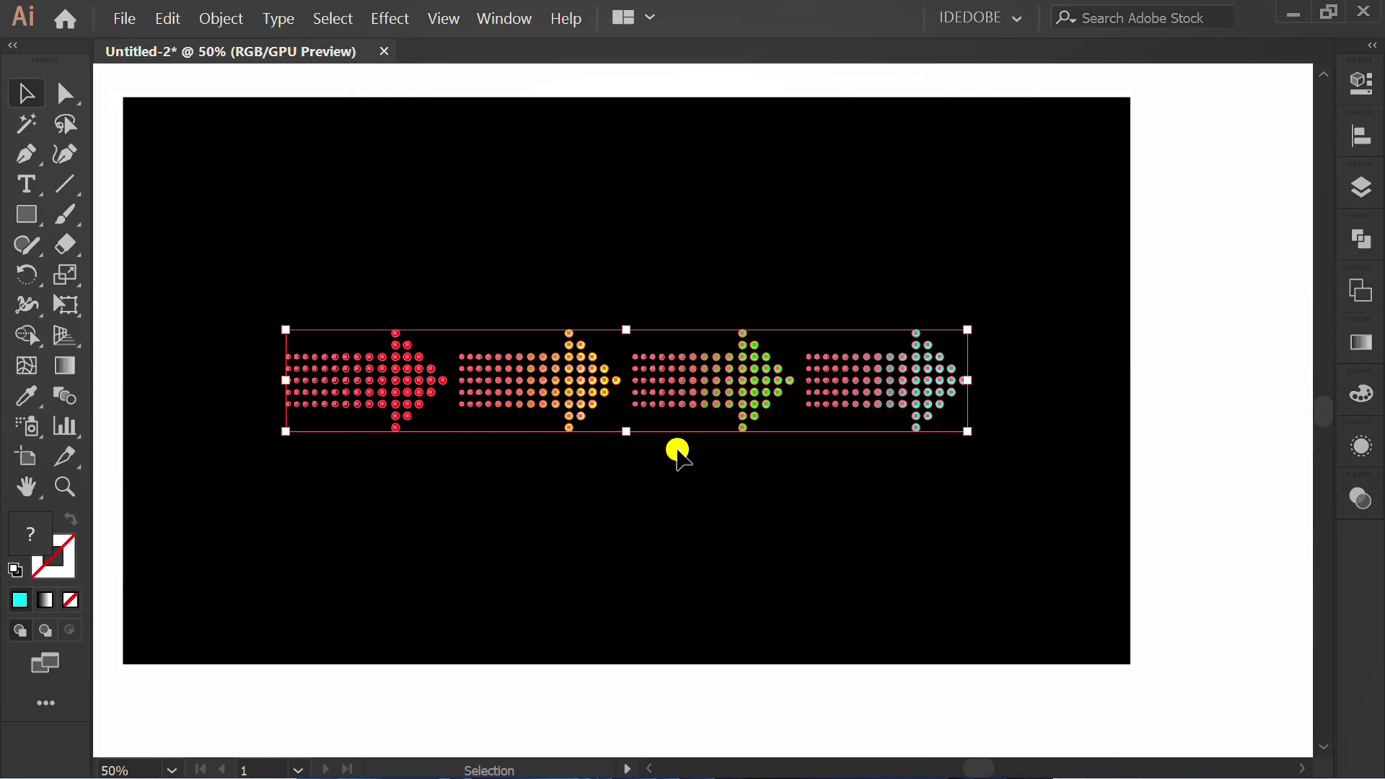
Step: Scale the group proportionally from its centre to 1006.23 × 150.99 pt
left_click(563, 505)
left_click_drag(1010, 364, 331, 527)
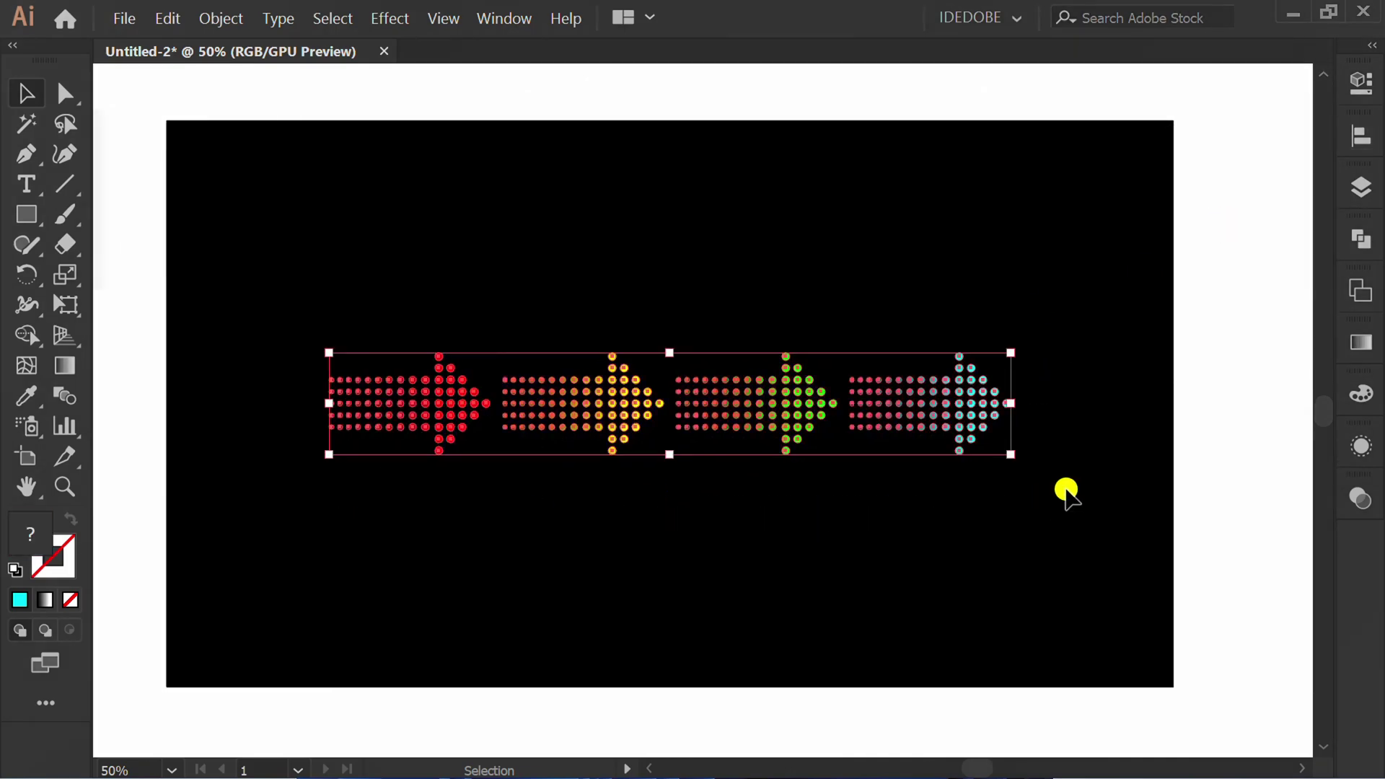
left_click_drag(1006, 454, 1070, 488)
left_click(1102, 584)
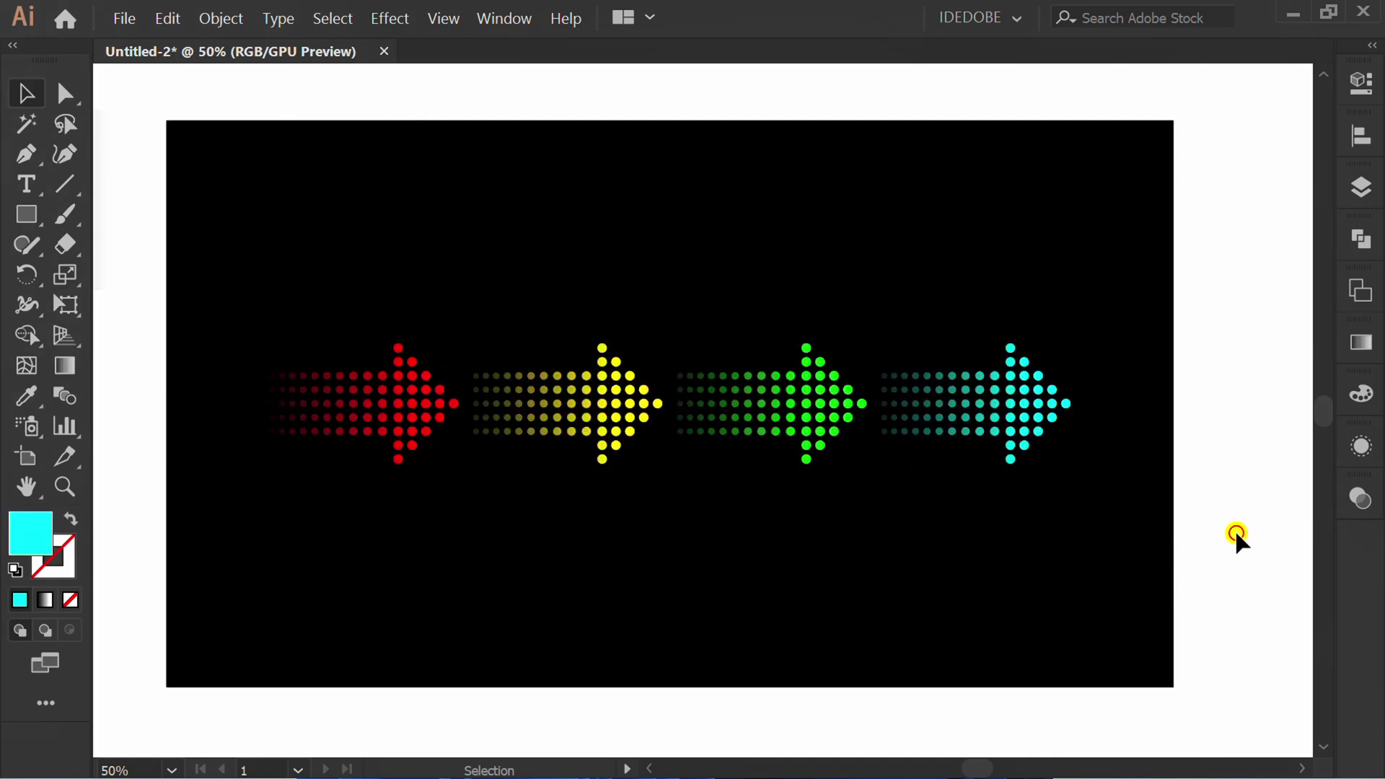